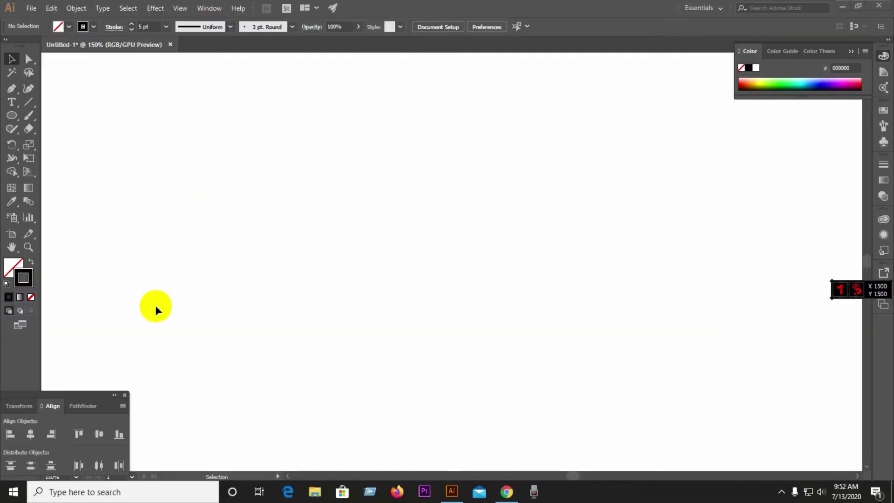
Step: Draw a circle and place a copy beside it, enlarged to about 220 pt
left_click(9, 117)
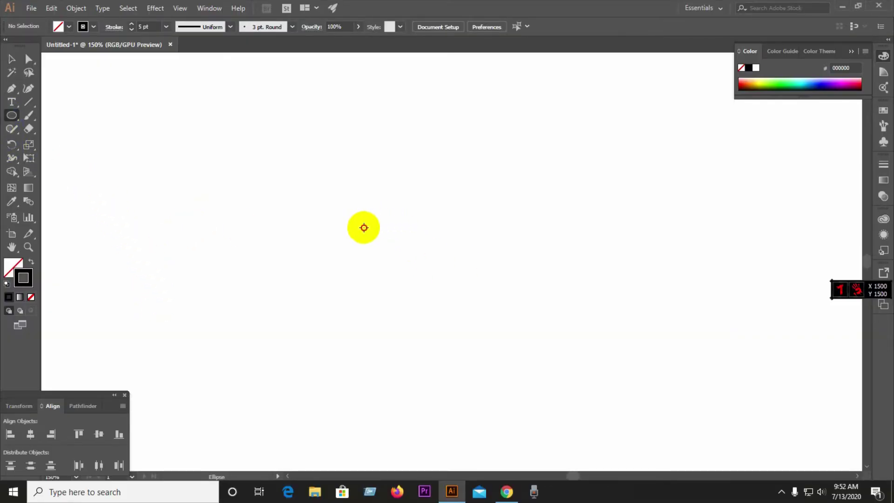
left_click_drag(362, 223, 386, 296)
left_click(11, 60)
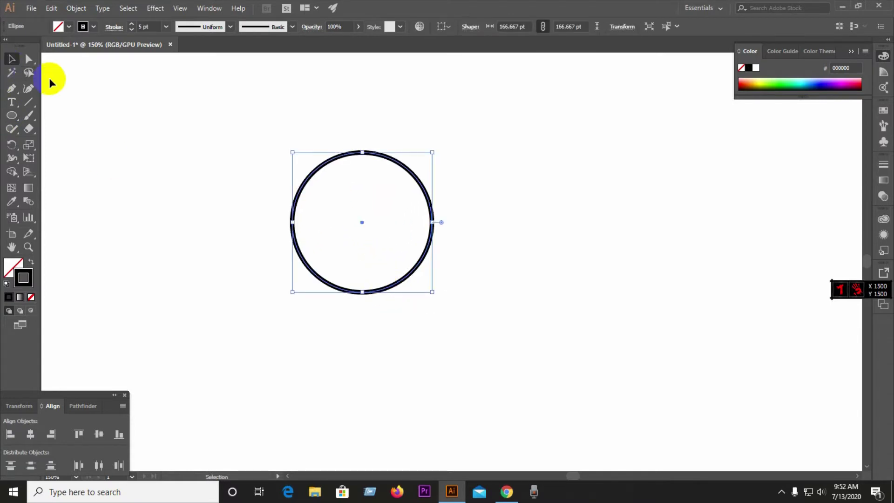
left_click(139, 172)
left_click_drag(367, 152, 472, 152)
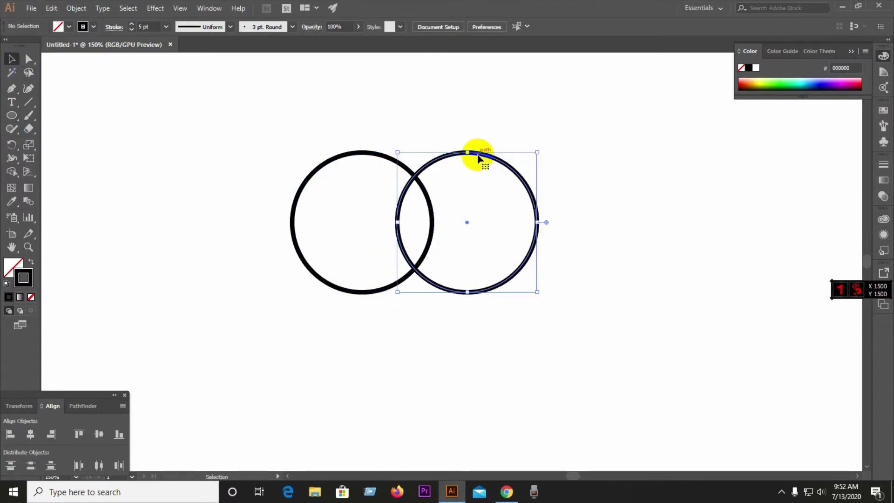
left_click_drag(533, 154, 569, 132)
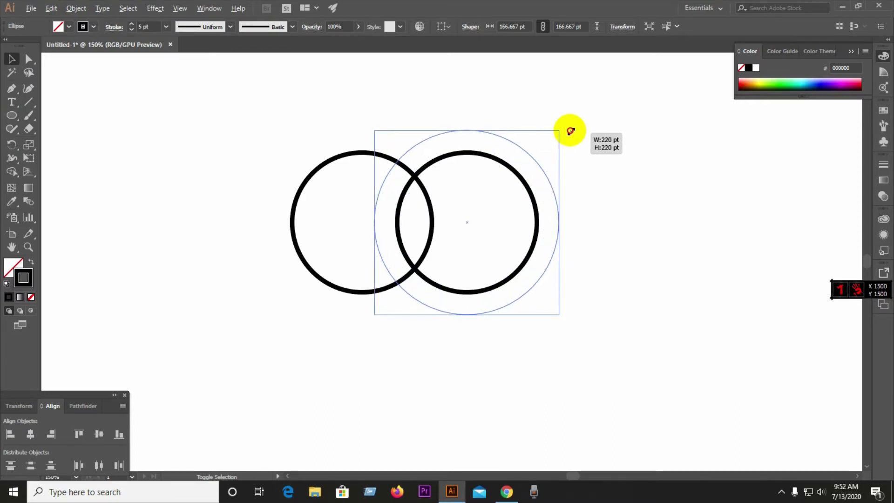
left_click_drag(569, 131, 569, 132)
Step: Centre the two circles on each other so they are concentric
left_click(205, 144)
key("ctrl+a")
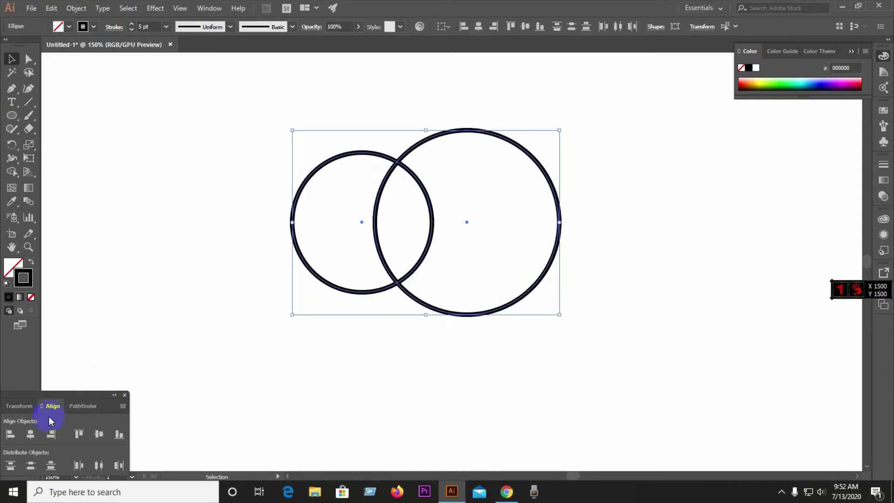
left_click(31, 434)
left_click(261, 280)
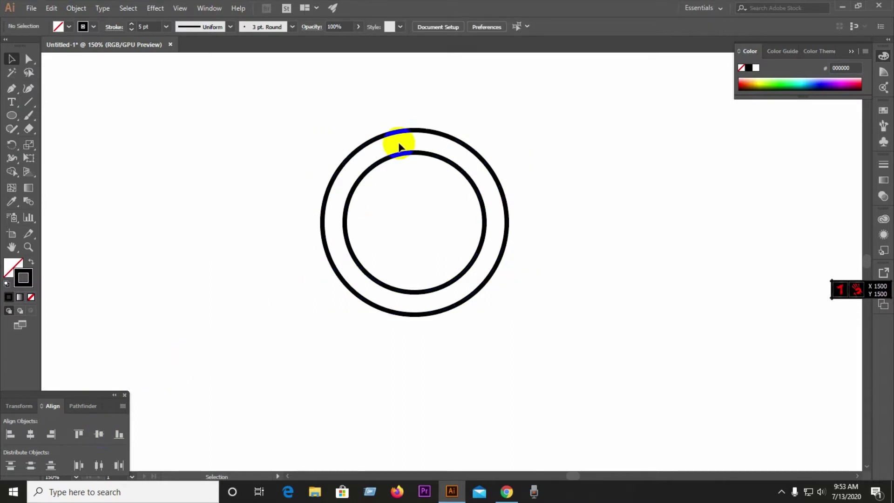
Step: Give the outer circle an 8 pt stroke
left_click(396, 132)
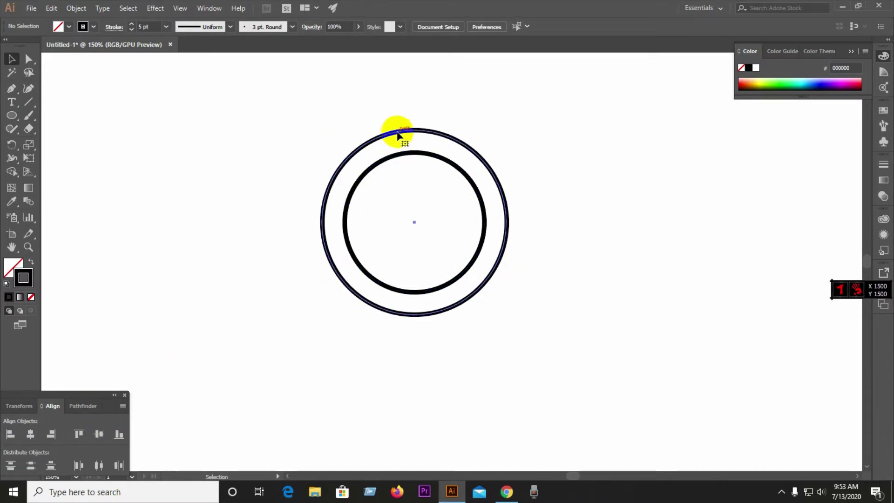
left_click(132, 25)
left_click(132, 25)
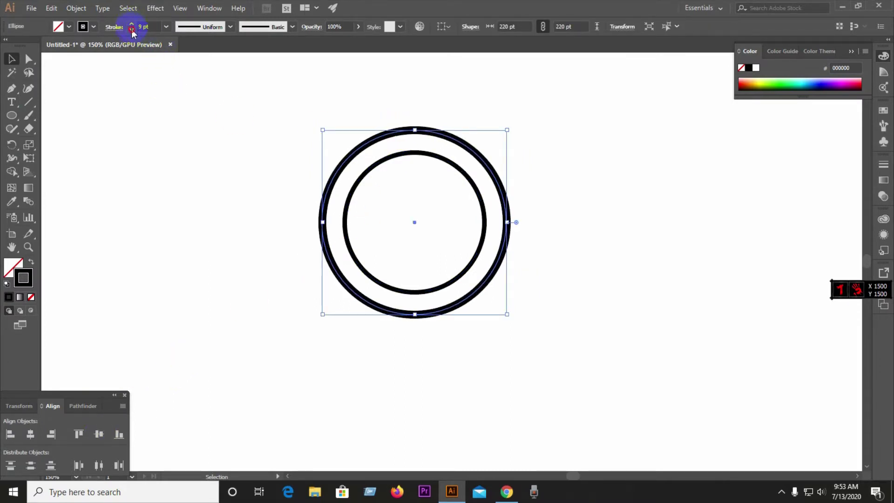
left_click(132, 29)
left_click(161, 114)
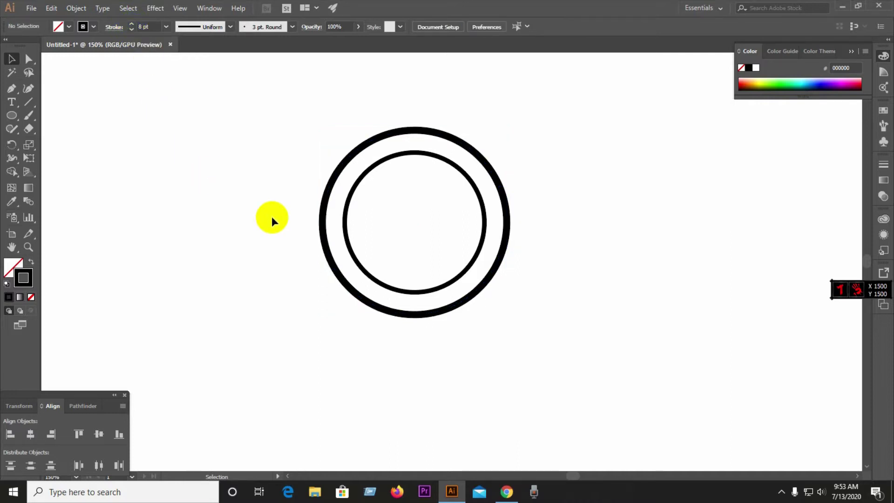
Step: Enlarge both circles around their shared centre
scroll(257, 202, "down", 1)
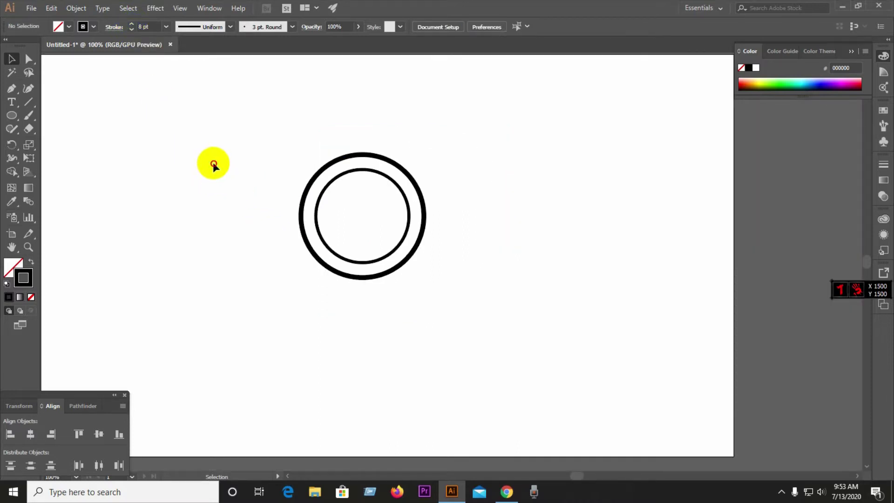
mouse_move(212, 166)
left_mouse_down()
mouse_move(428, 274)
mouse_move(446, 300)
left_mouse_up()
left_click(465, 285)
scroll(356, 158, "up", 3)
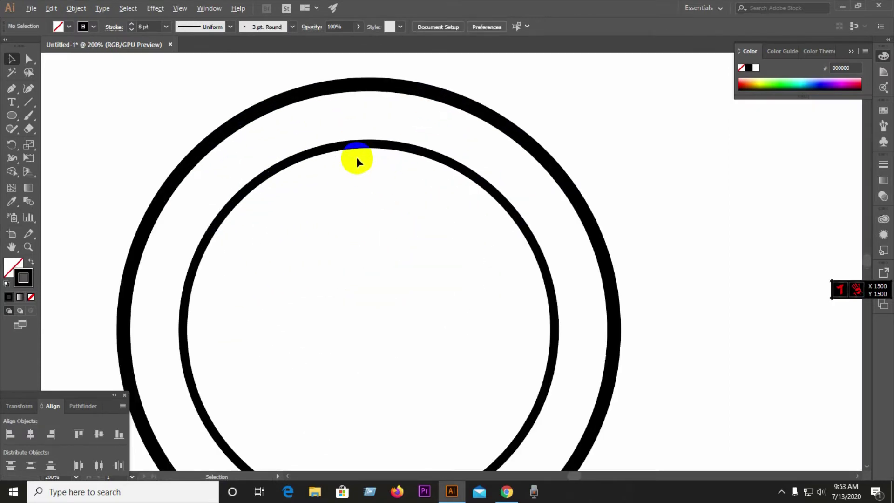
scroll(233, 182, "down", 1)
scroll(175, 185, "down", 1)
Step: Draw a long horizontal line and a vertical line across the circles
left_click(28, 102)
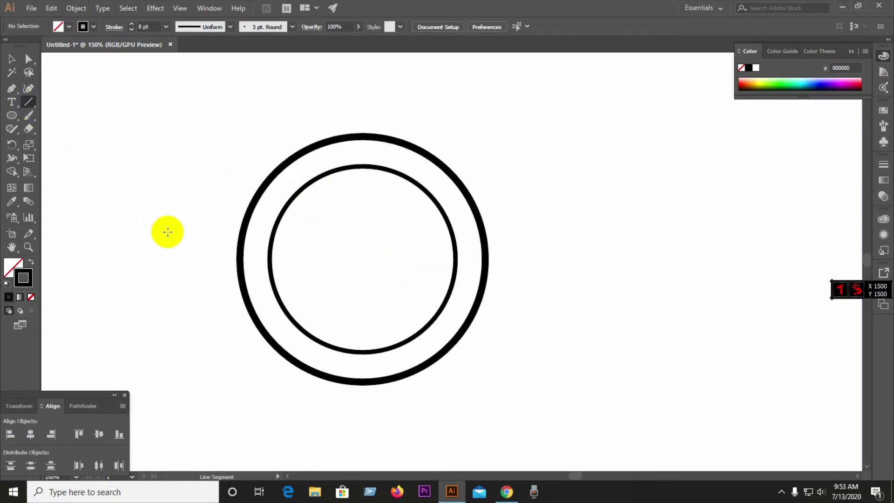
left_click_drag(129, 241, 654, 266)
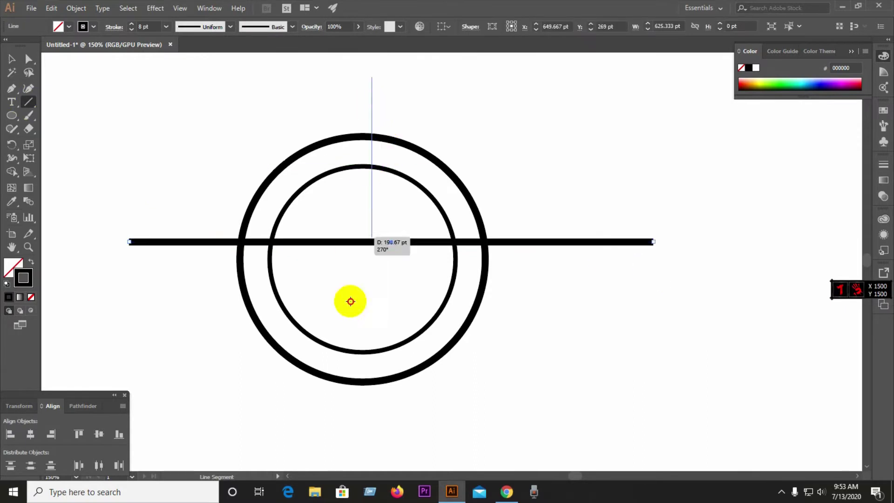
left_click_drag(372, 77, 372, 425)
left_click(12, 59)
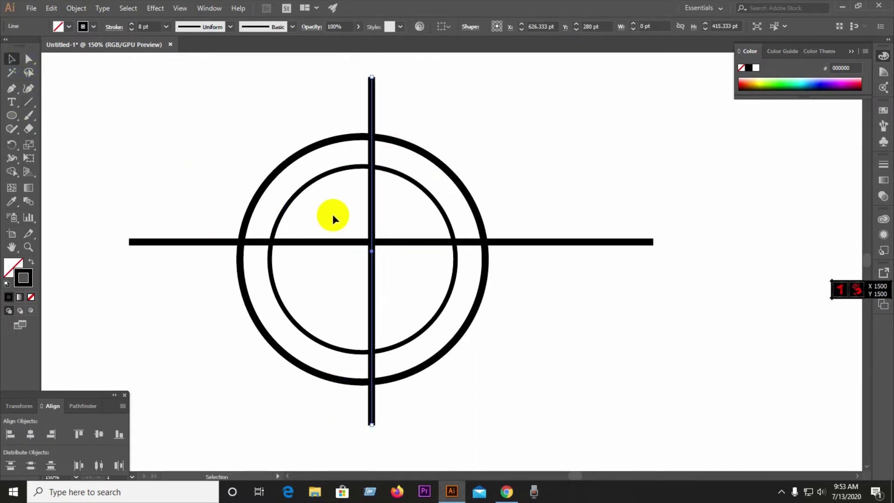
left_click_drag(333, 214, 379, 269)
right_click(344, 243)
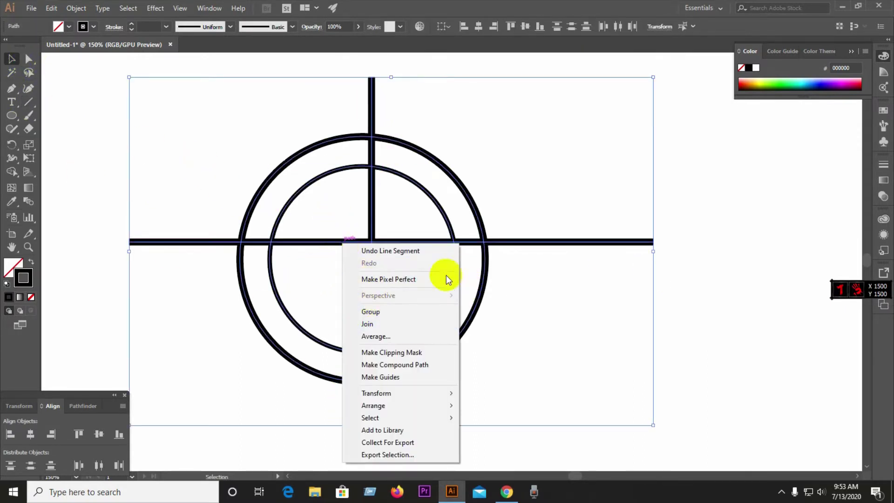
left_click(583, 248)
Step: Thin both crossing lines to a 0.5 pt stroke
left_click(582, 243)
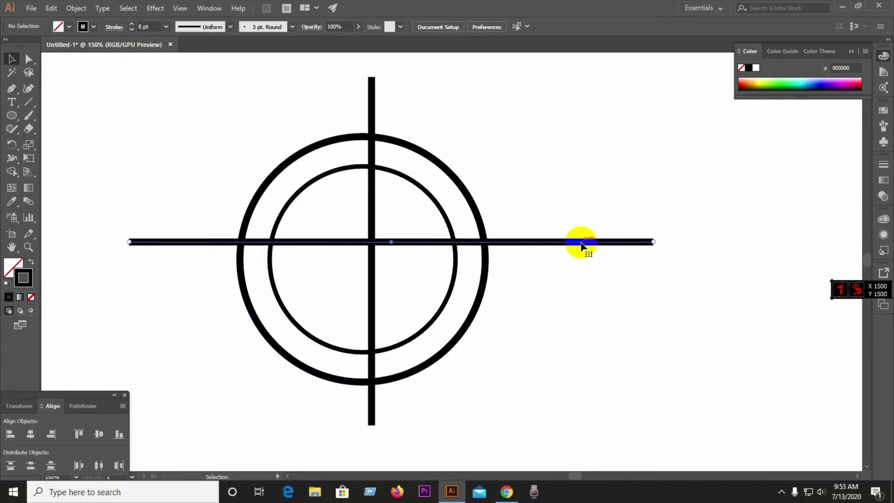
left_click(372, 106, "shift")
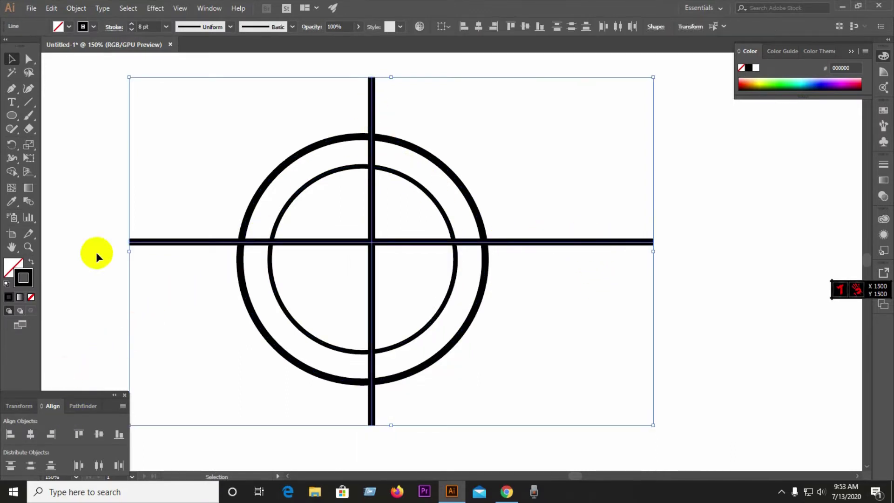
left_click(132, 29)
left_click(132, 29)
left_click(132, 28)
left_click(132, 29)
left_click(132, 29)
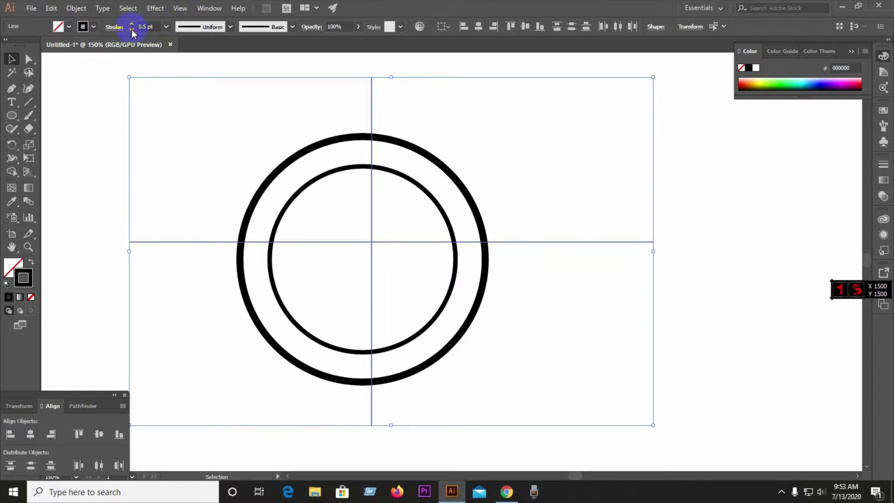
left_click(122, 139)
Step: Align the circles and lines centred horizontally and vertically
left_click_drag(149, 143, 579, 365)
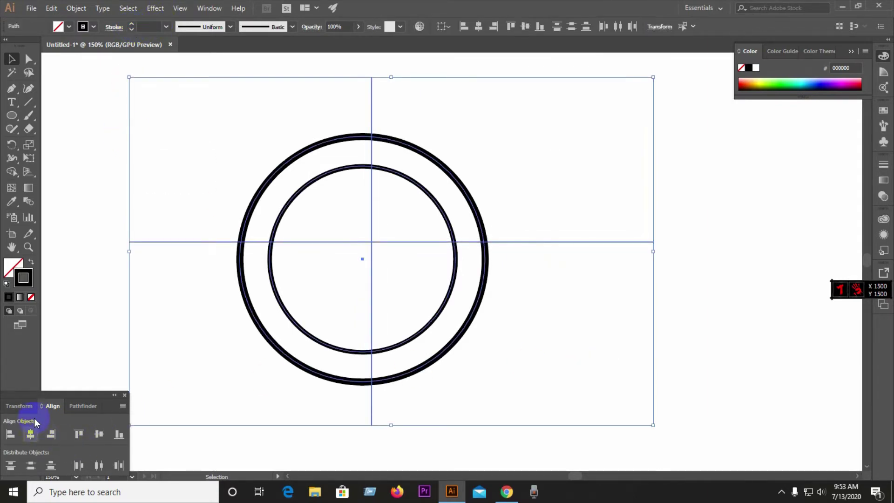
left_click(30, 435)
left_click(99, 434)
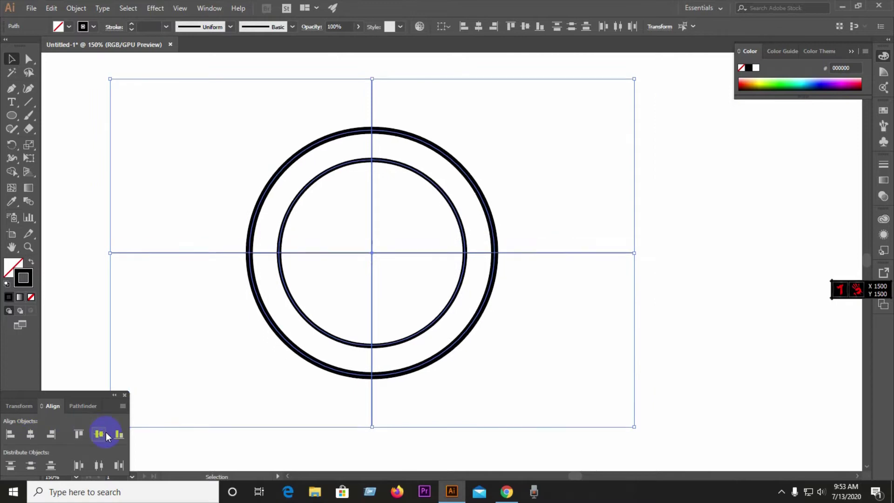
left_click(182, 330)
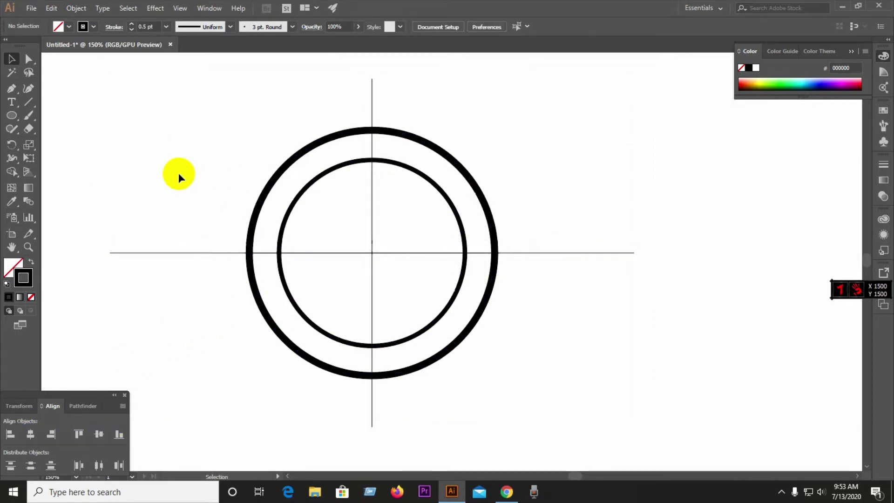
Step: Draw a small star in the band between the two rings
left_click(11, 123)
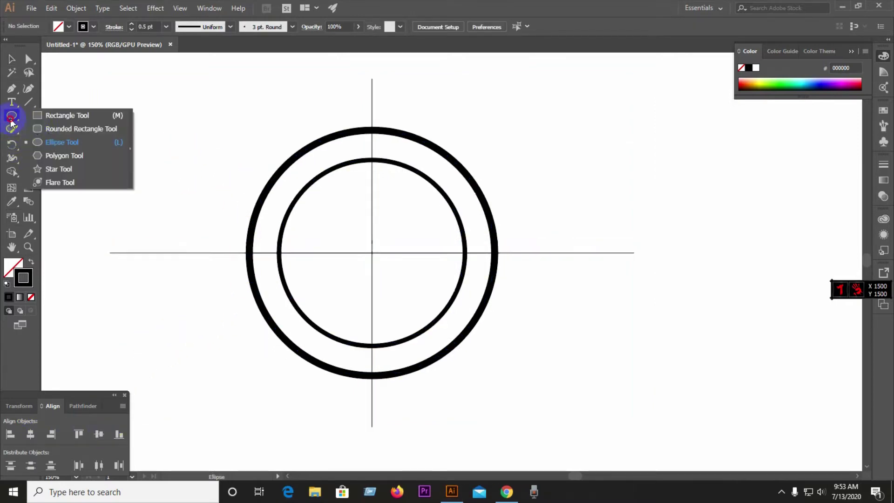
left_click(59, 169)
scroll(285, 182, "up", 2)
scroll(299, 176, "up", 1)
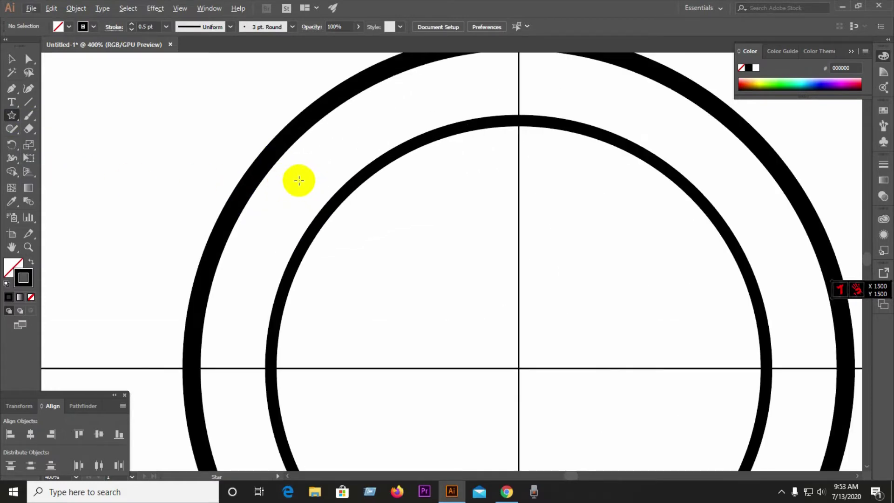
left_click_drag(299, 181, 305, 199)
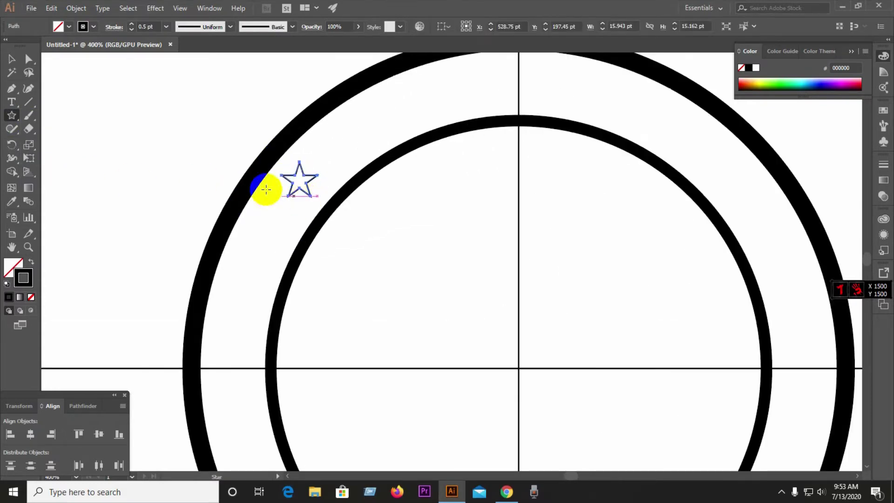
Step: Remove the star's outline and fill it near-black
left_click(30, 296)
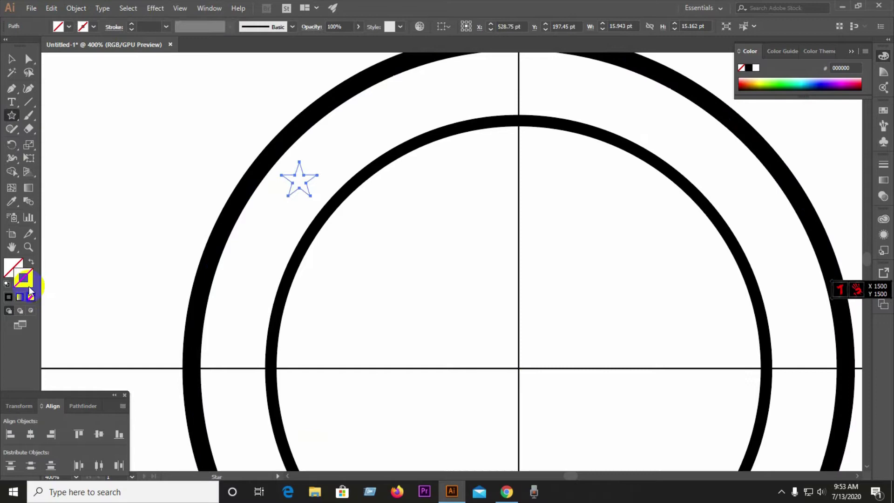
double_click(17, 263)
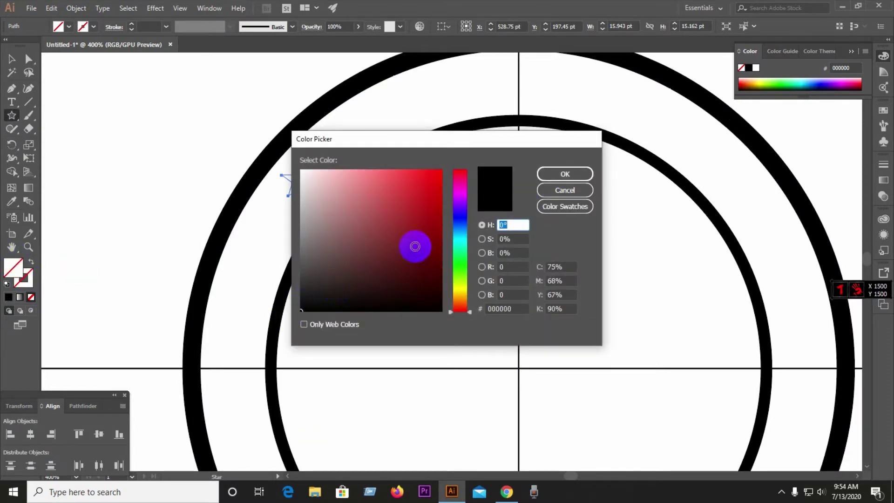
left_click(554, 176)
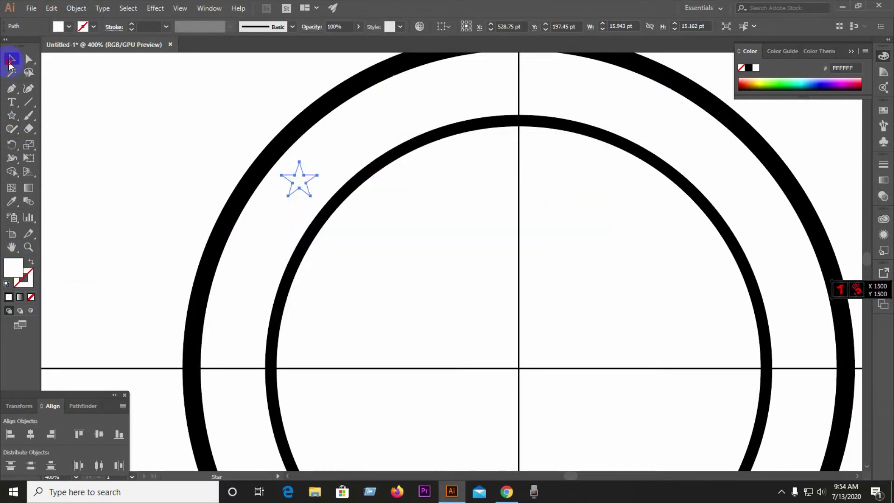
double_click(11, 59)
left_click(493, 328)
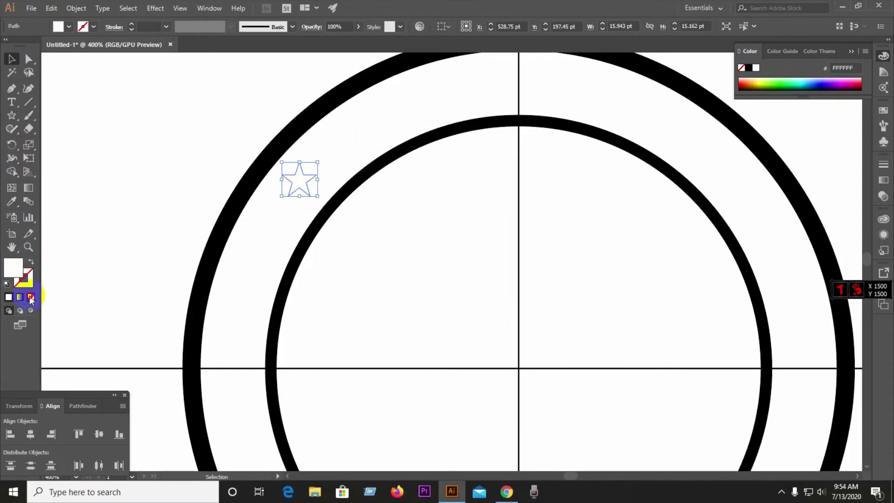
double_click(16, 270)
left_click(319, 294)
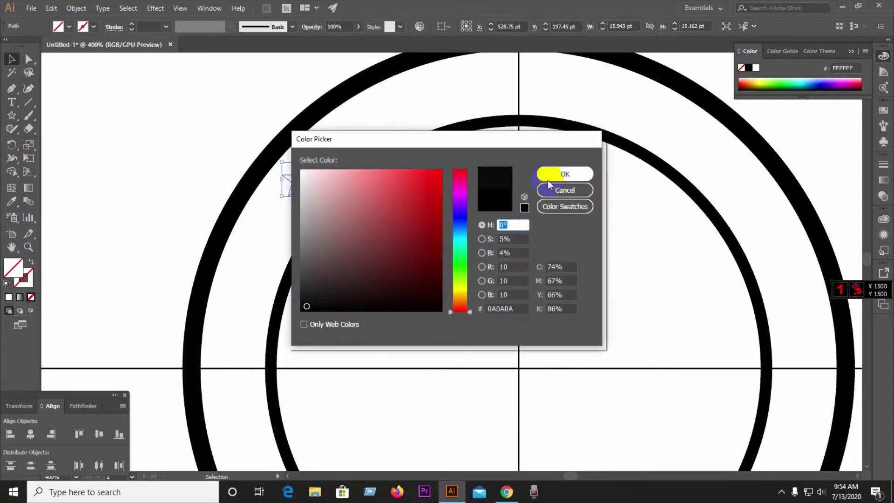
left_click(564, 172)
left_click(112, 144)
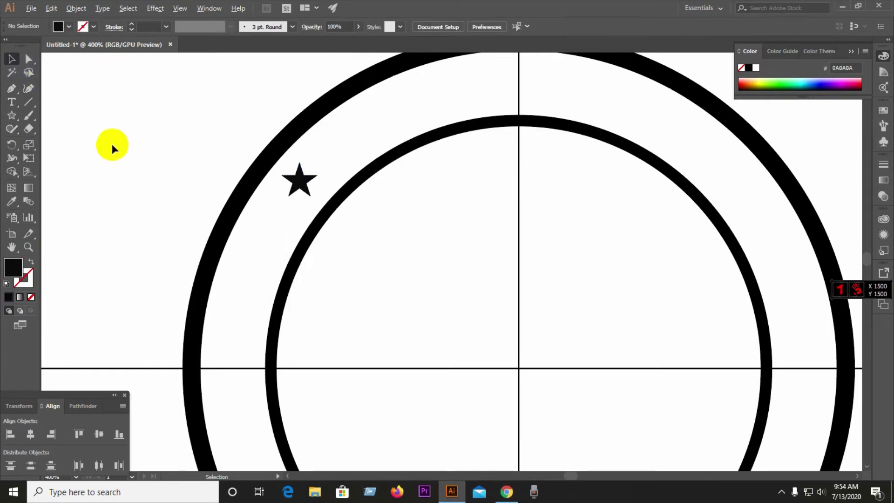
scroll(111, 144, "down", 2)
scroll(212, 170, "up", 2)
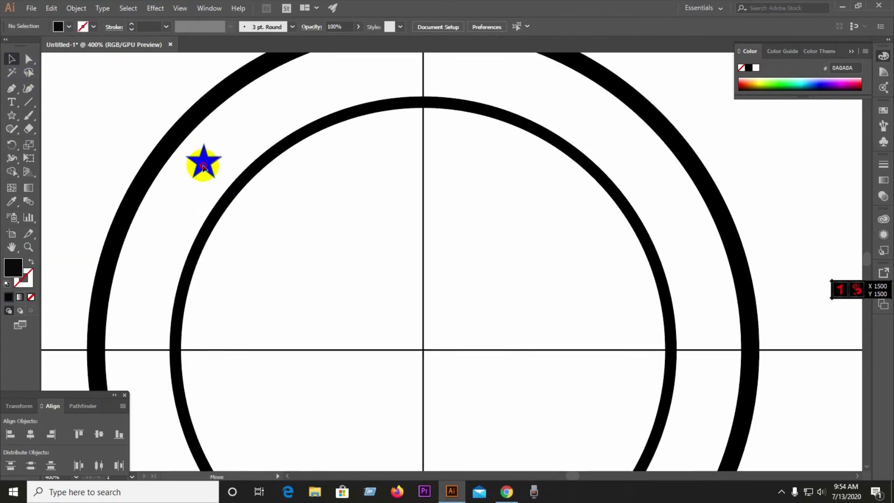
Step: Zoom back out and select the black star between the rings
left_click(203, 165)
left_click(266, 225)
scroll(205, 172, "up", 3)
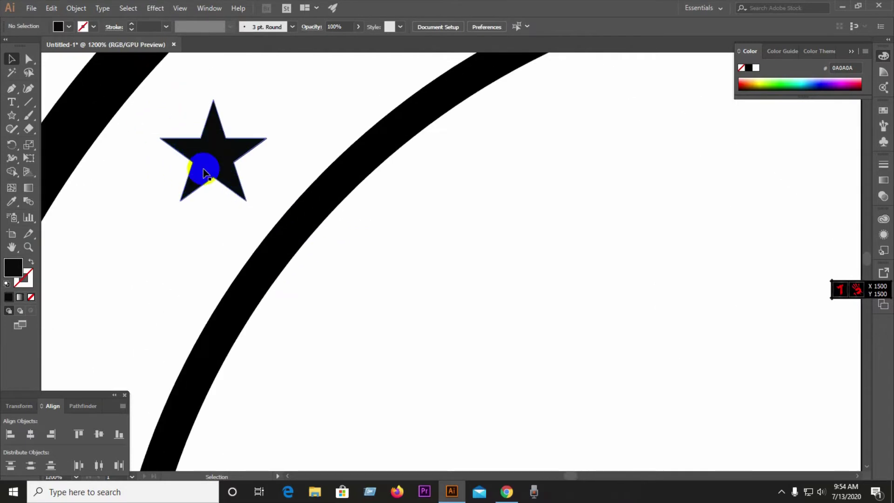
left_click(204, 165)
left_click(285, 270)
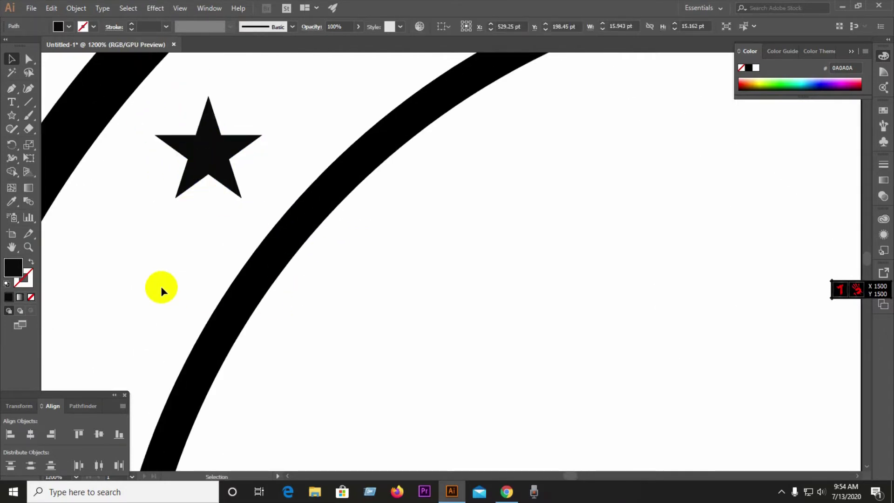
scroll(160, 287, "down", 3)
scroll(306, 269, "down", 1)
scroll(307, 270, "down", 1)
left_click(185, 190)
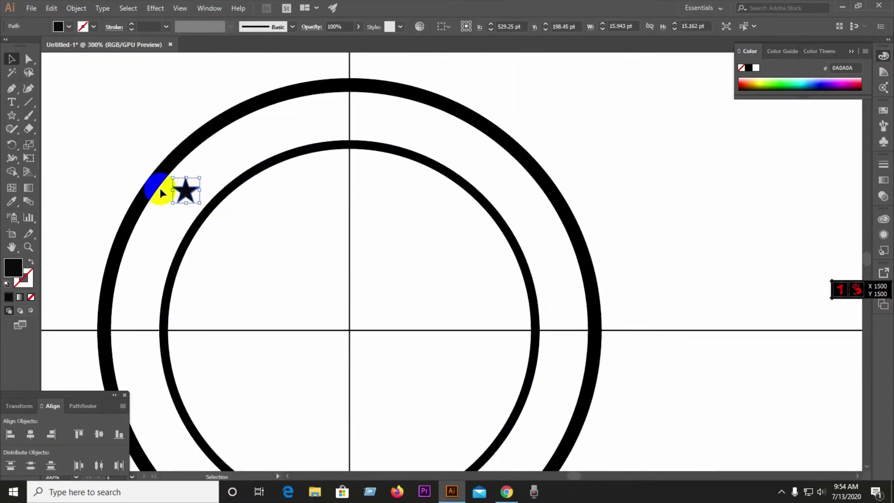
Step: Rotate-copy the star 19° around the rings' centre, repeating with Ctrl+D around the band
left_click(12, 145)
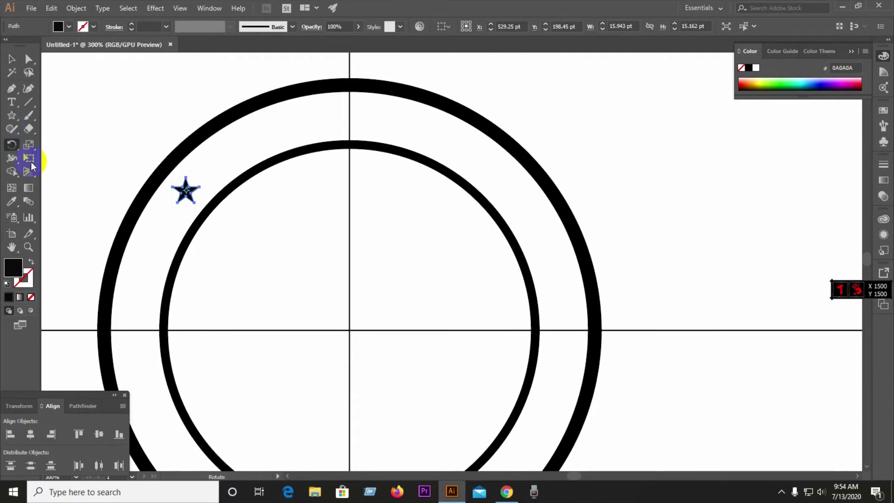
left_click(350, 329, "alt")
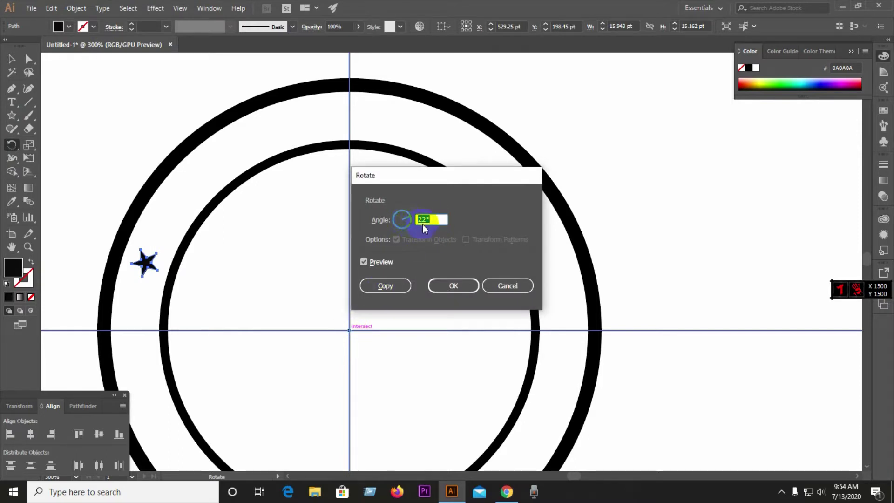
left_click(430, 219)
type("9")
left_click(385, 285)
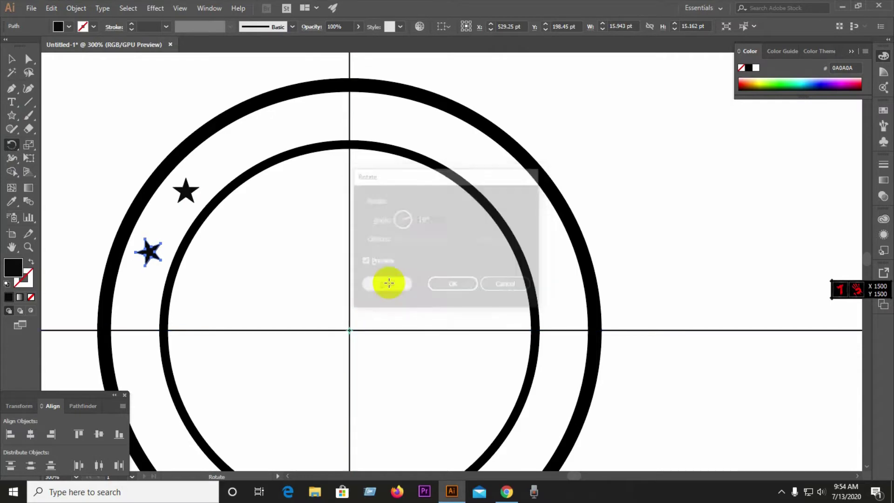
key("ctrl+d")
key("ctrl+d")
key("ctrl+d")
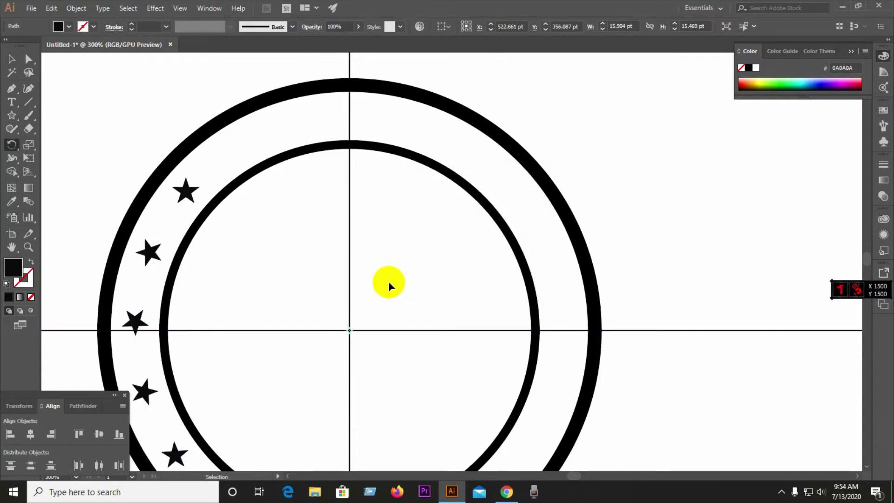
key("ctrl+d")
key("ctrl+d")
key("ctrl+d")
key("ctrl+d")
key("ctrl+d")
key("ctrl+d")
key("ctrl+d")
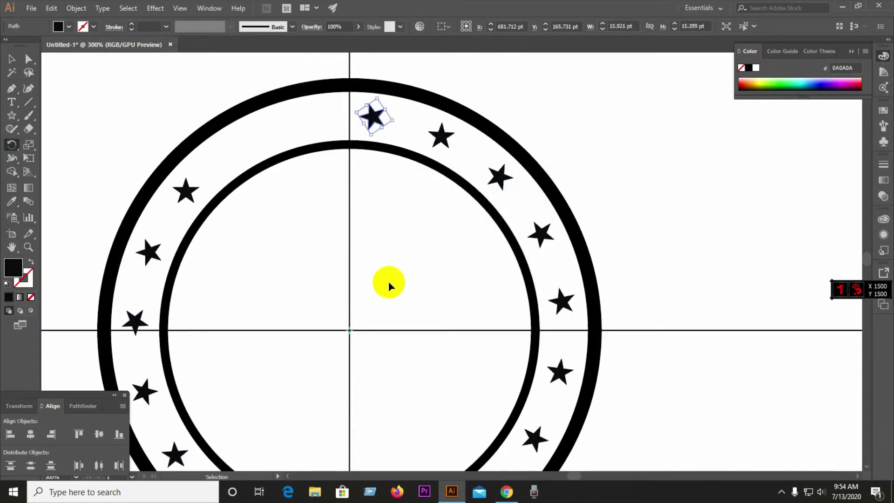
key("ctrl+d")
key("ctrl+d")
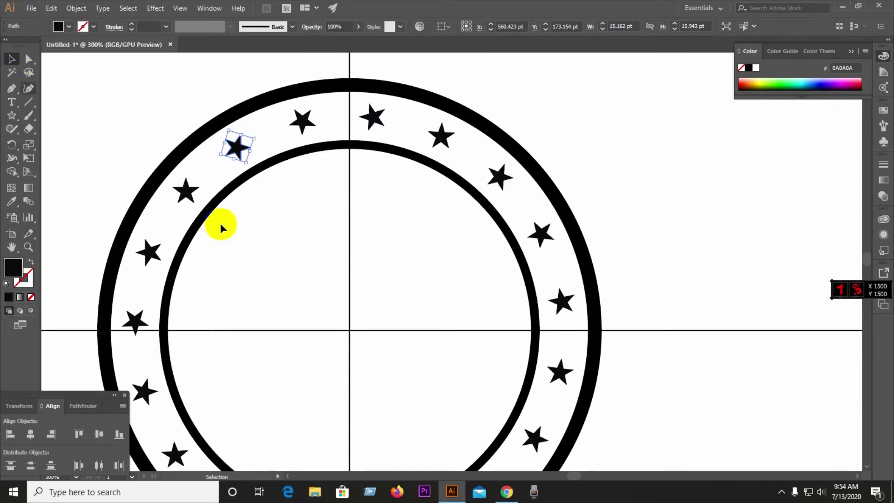
Step: Delete the horizontal and vertical guide lines, keeping the rings and stars
scroll(282, 240, "down", 2)
left_click(527, 359)
scroll(276, 255, "up", 1)
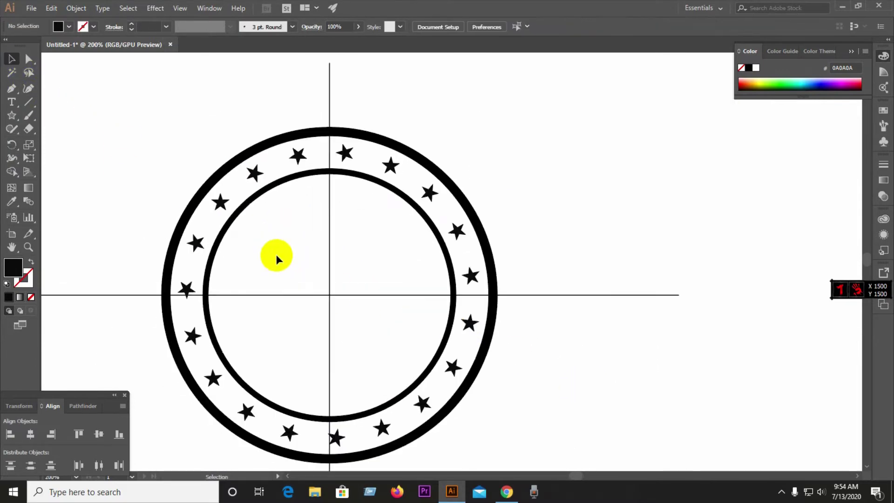
left_click_drag(300, 270, 366, 330)
key("Delete")
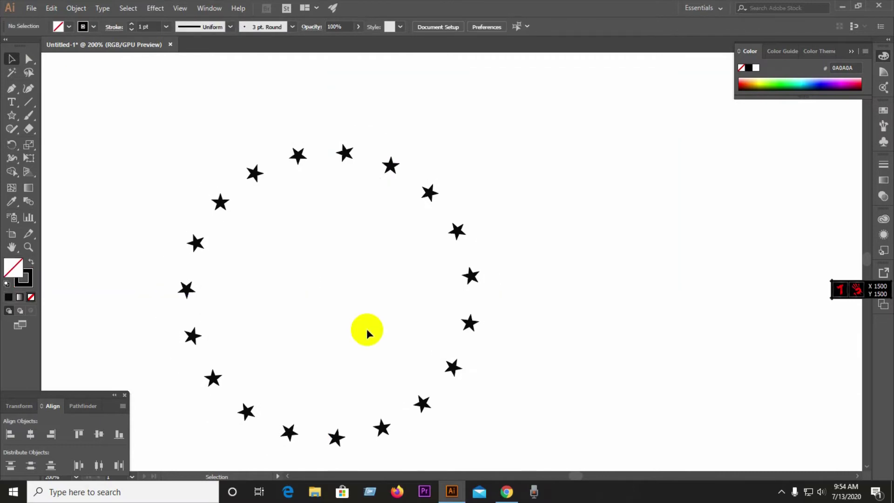
key("ctrl+z")
left_click(608, 235)
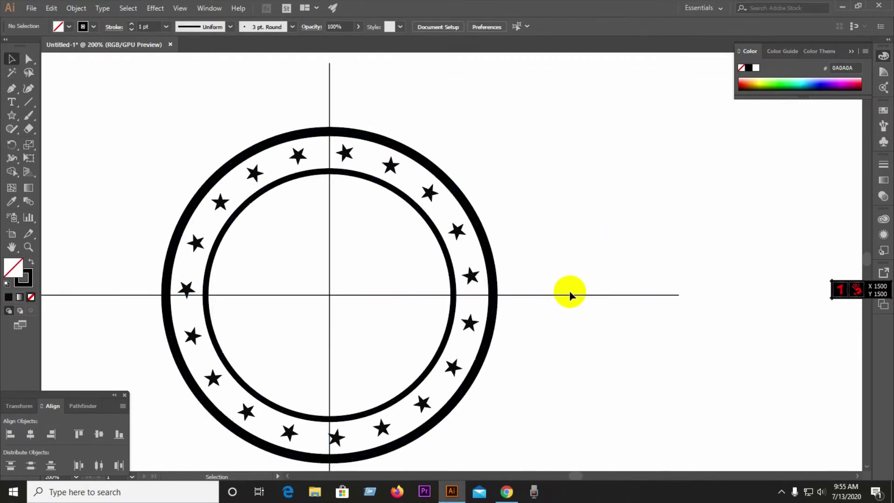
left_click(572, 295)
key("Delete")
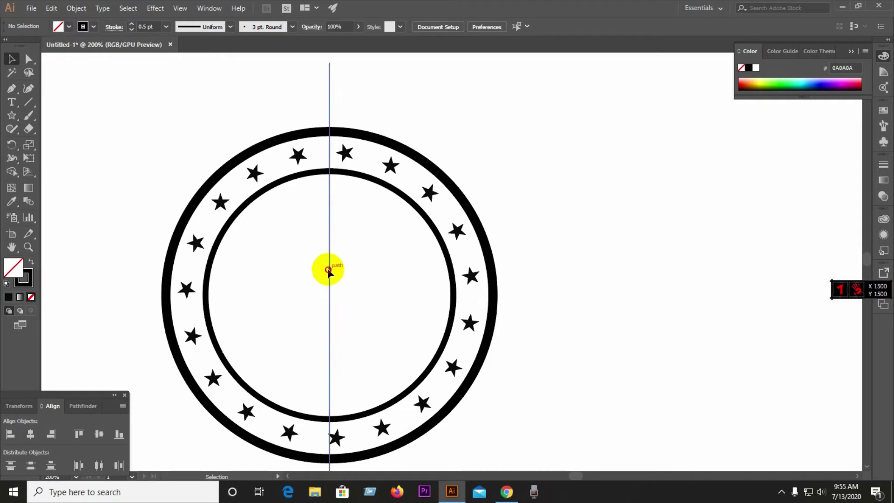
left_click(329, 270)
key("Delete")
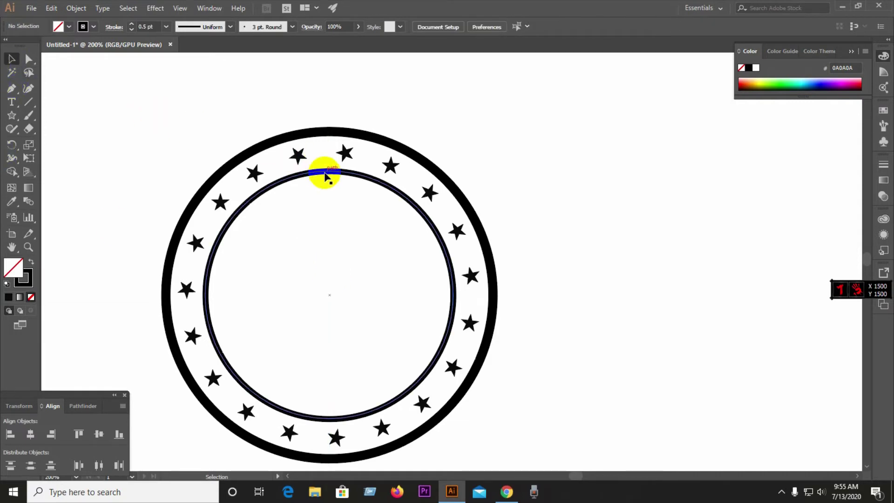
Step: Expand the fill and stroke of the rings and stars into shapes
scroll(325, 174, "down", 1)
key("ctrl+a")
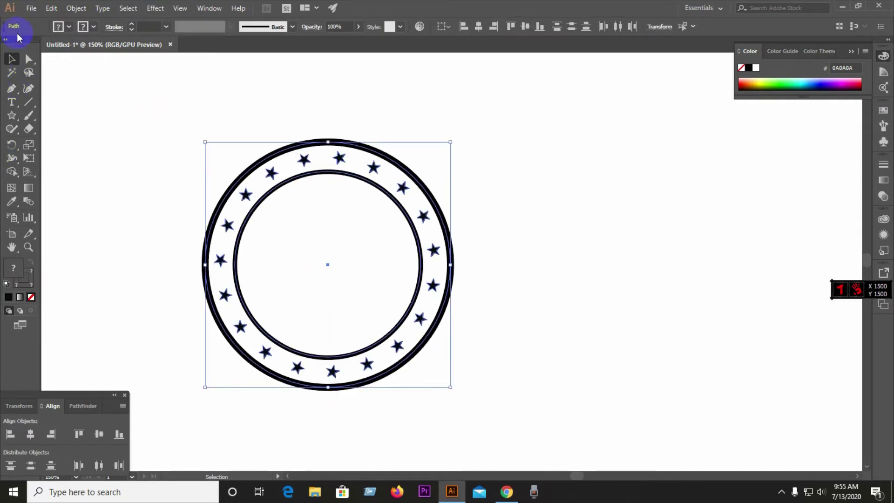
left_click(76, 8)
left_click(124, 127)
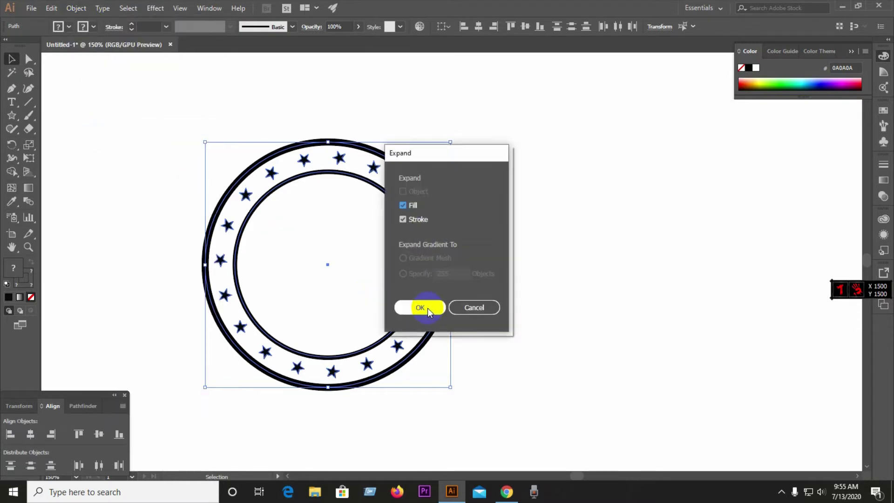
left_click(429, 311)
left_click(598, 248)
Step: Group the rings and stars and move the badge to the right
scroll(288, 195, "down", 1)
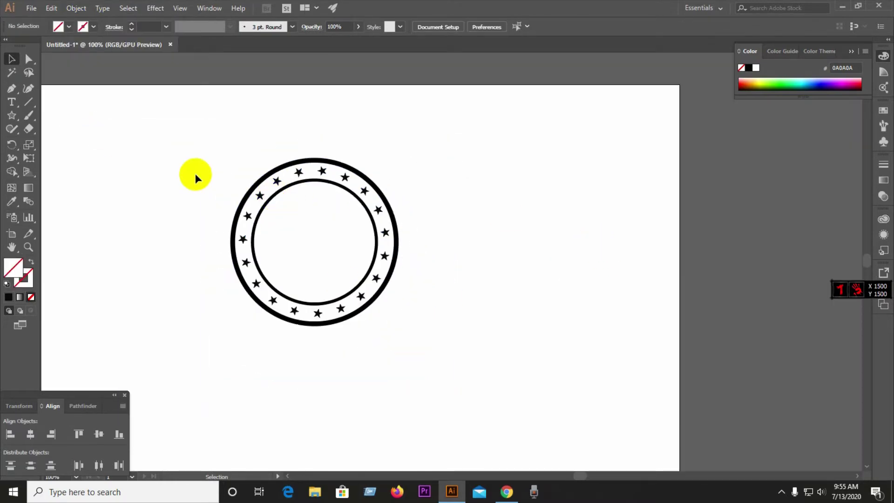
left_click_drag(196, 176, 415, 334)
right_click(385, 263)
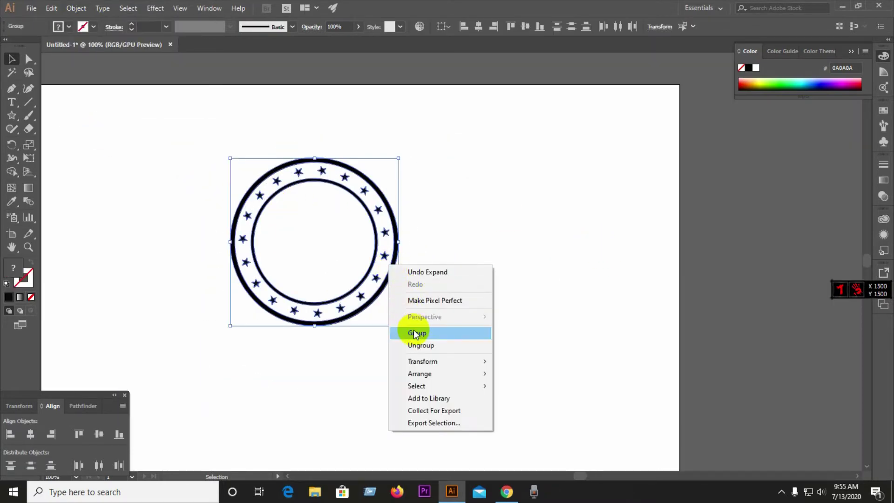
left_click(419, 331)
left_click_drag(386, 266, 472, 260)
left_click(202, 255)
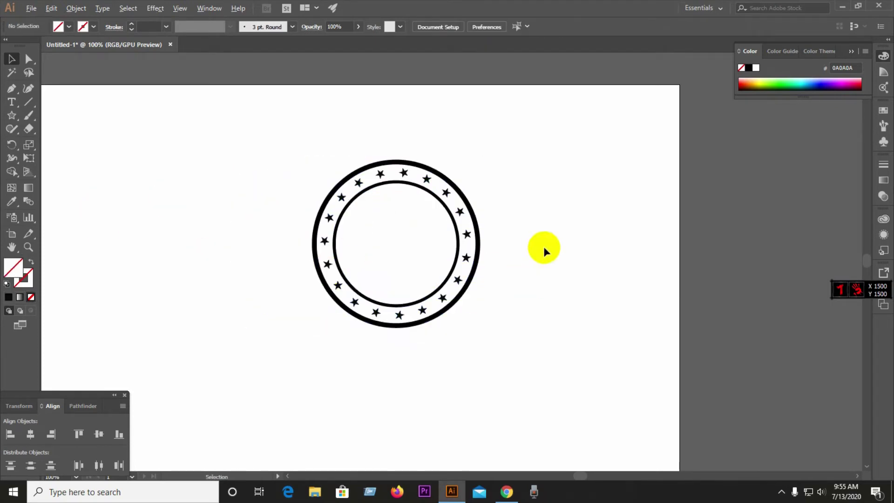
scroll(543, 250, "down", 1)
scroll(242, 259, "up", 1)
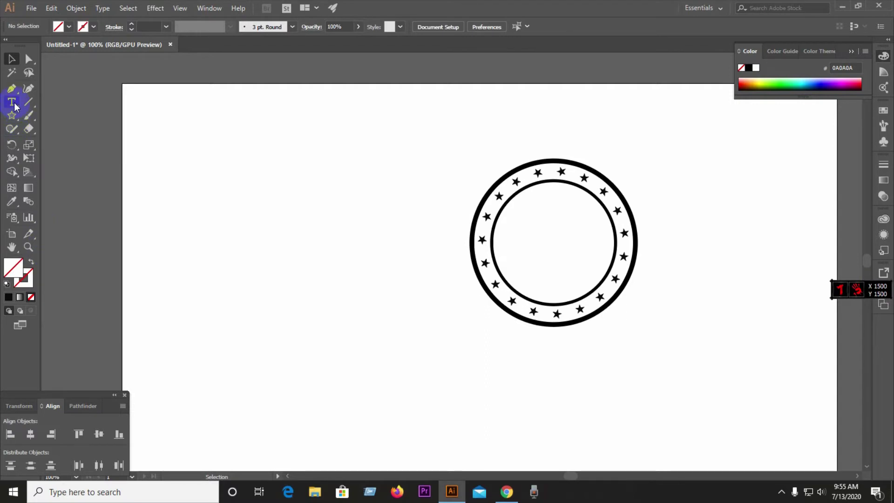
Step: Draw a wide rectangle across the badge
left_click_drag(12, 115, 70, 121)
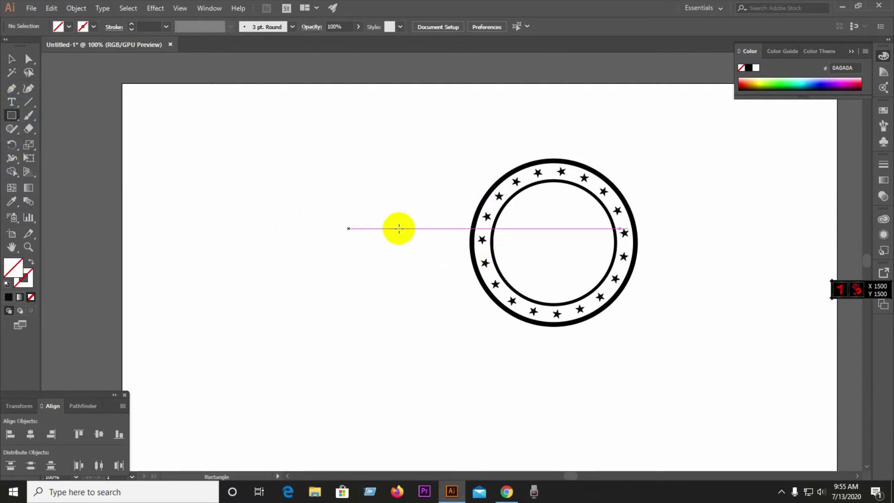
left_click_drag(409, 226, 679, 263)
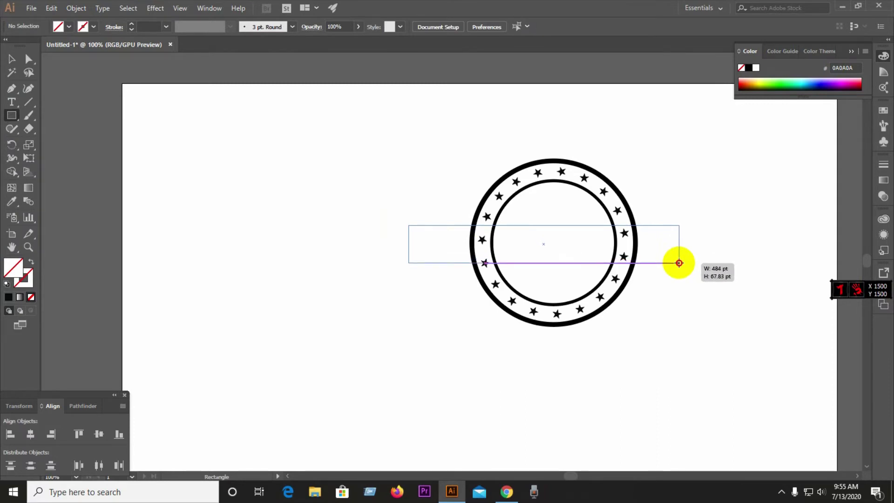
mouse_move(675, 262)
left_mouse_down()
mouse_move(603, 260)
mouse_move(614, 264)
left_mouse_up()
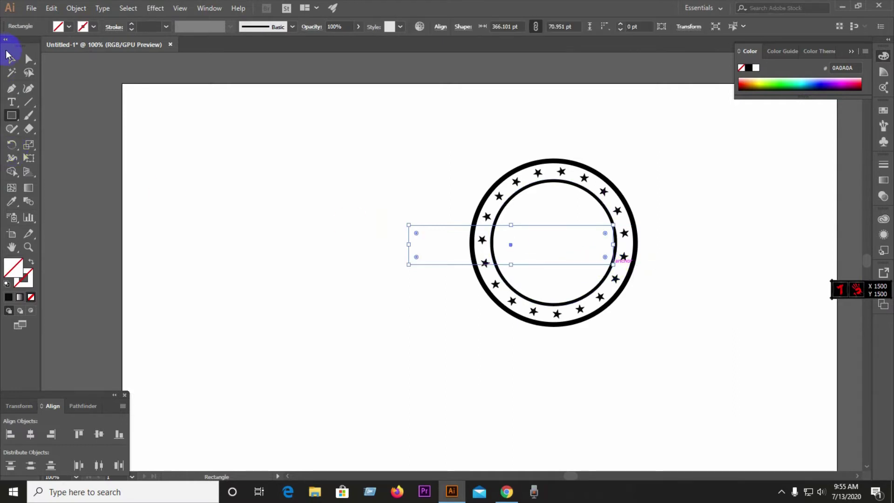
left_click(11, 59)
Step: Give the rectangle a black 4 pt outline
double_click(18, 272)
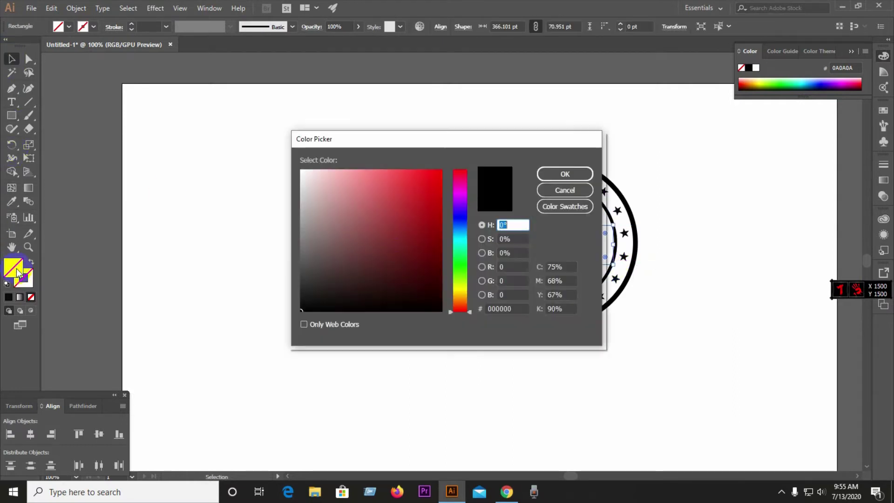
left_click(553, 192)
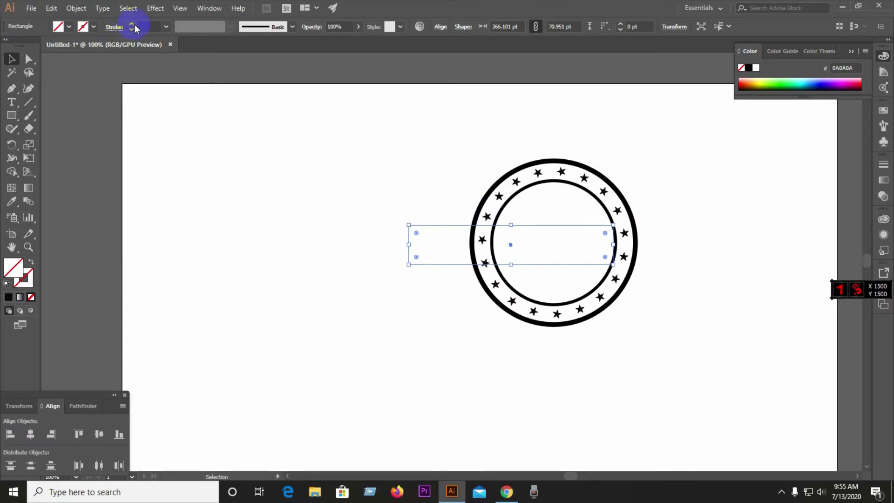
left_click(133, 25)
left_click(132, 24)
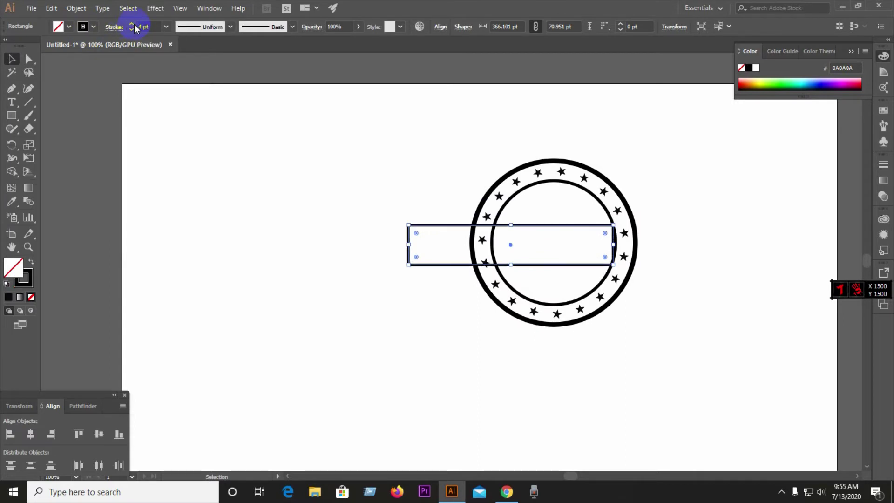
left_click(245, 184)
Step: Centre the rectangle on the badge horizontally and vertically
left_click_drag(275, 159, 715, 350)
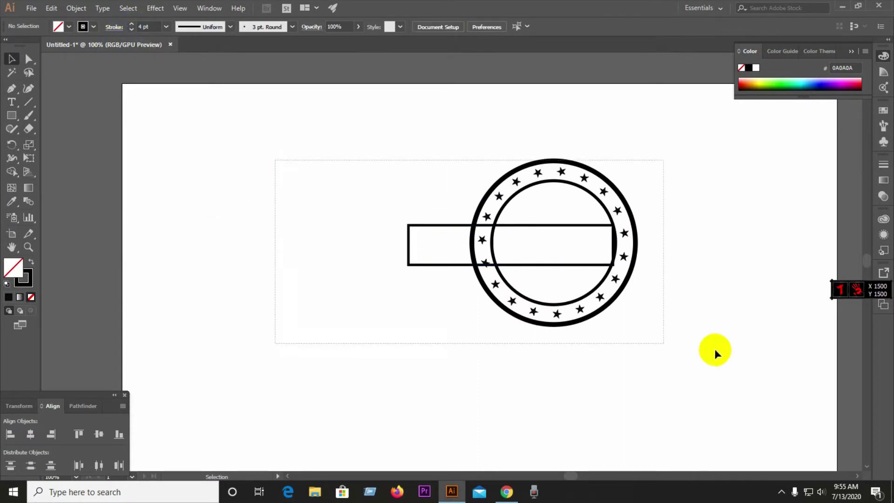
left_click(30, 435)
left_click(98, 435)
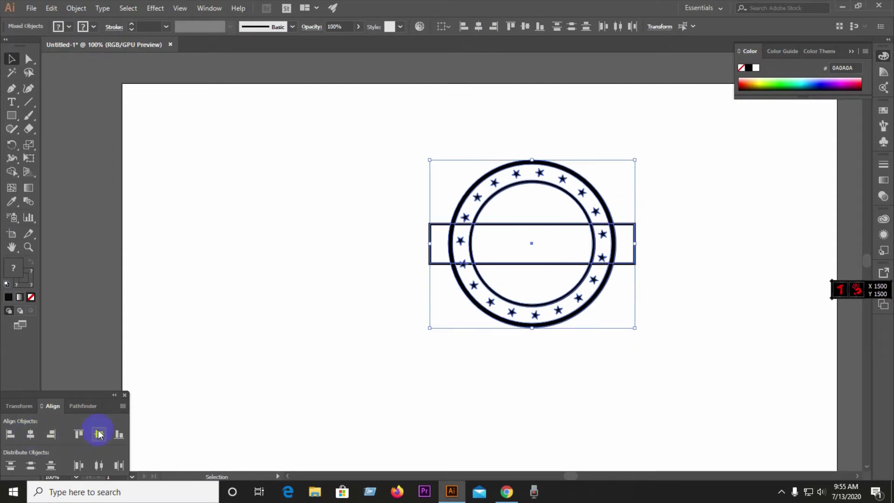
left_click(97, 375)
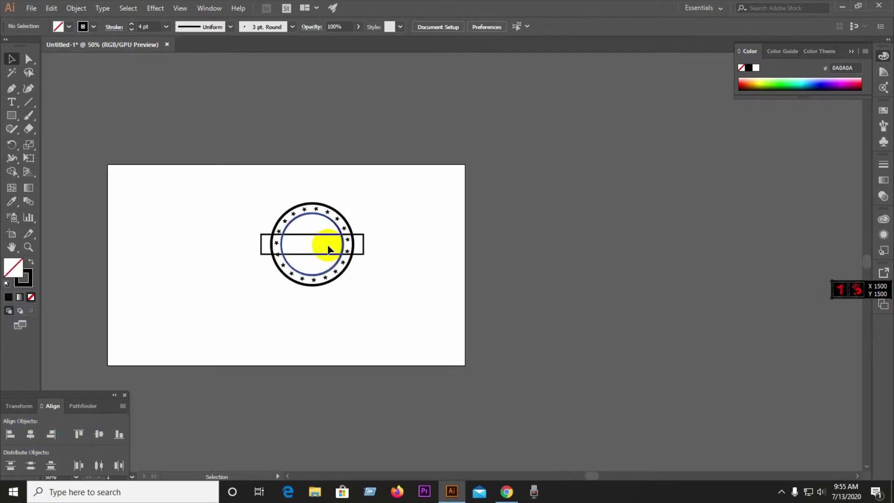
Step: Move the rectangle up-right and slant its corners into a wider parallelogram
left_click_drag(325, 243, 330, 241)
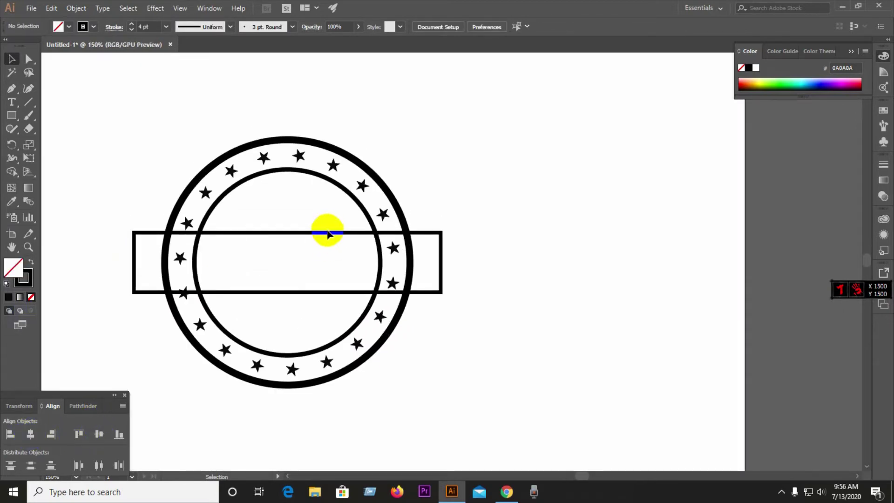
left_click_drag(325, 233, 595, 144)
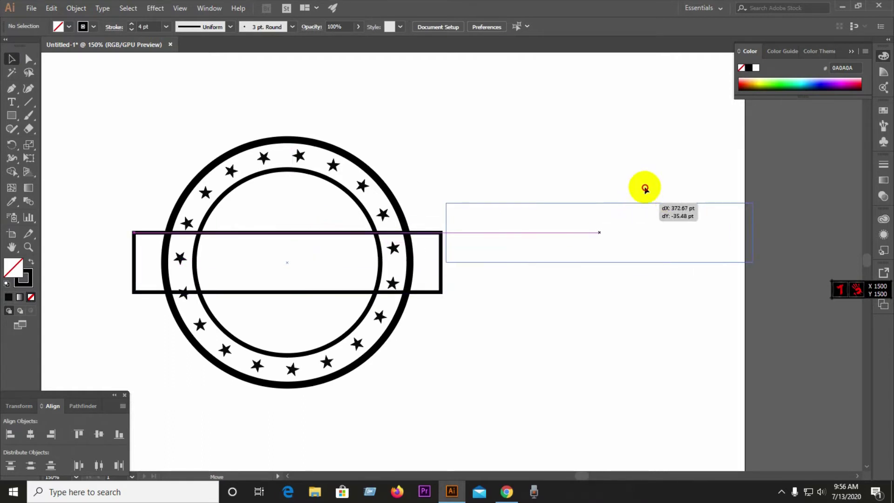
left_click(443, 186)
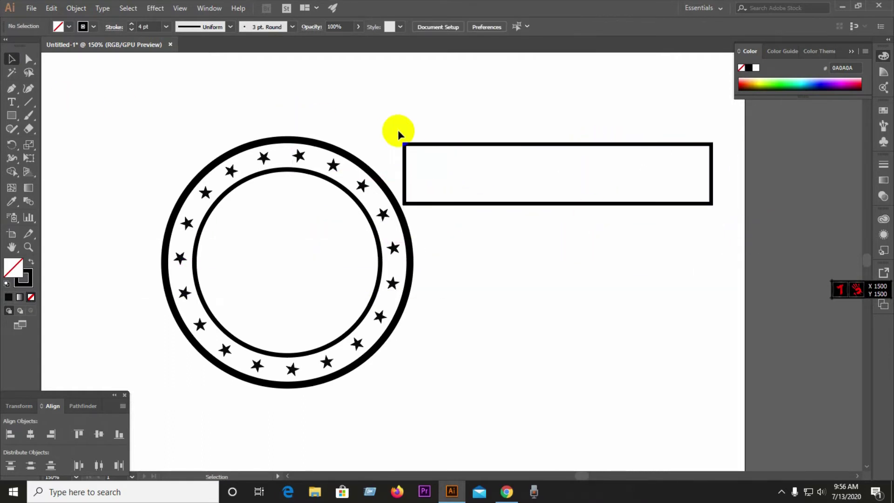
key("a")
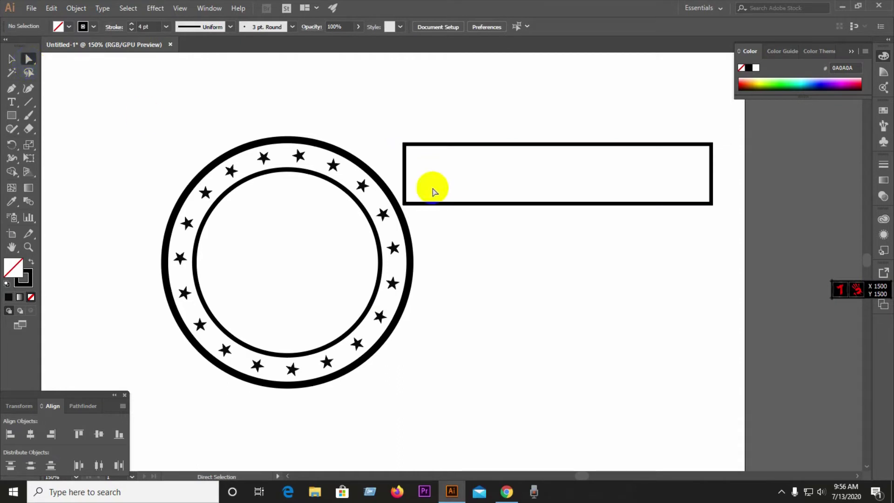
left_click(413, 145)
left_click_drag(412, 146, 417, 145)
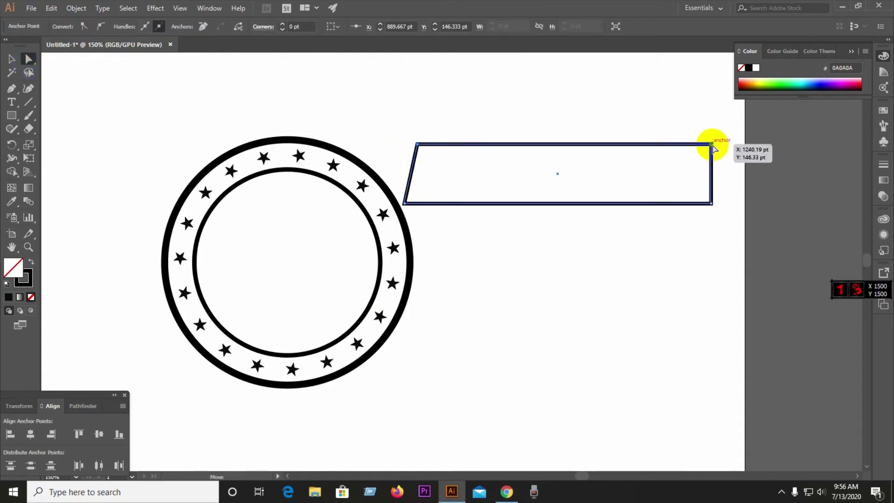
left_click_drag(712, 147, 722, 145)
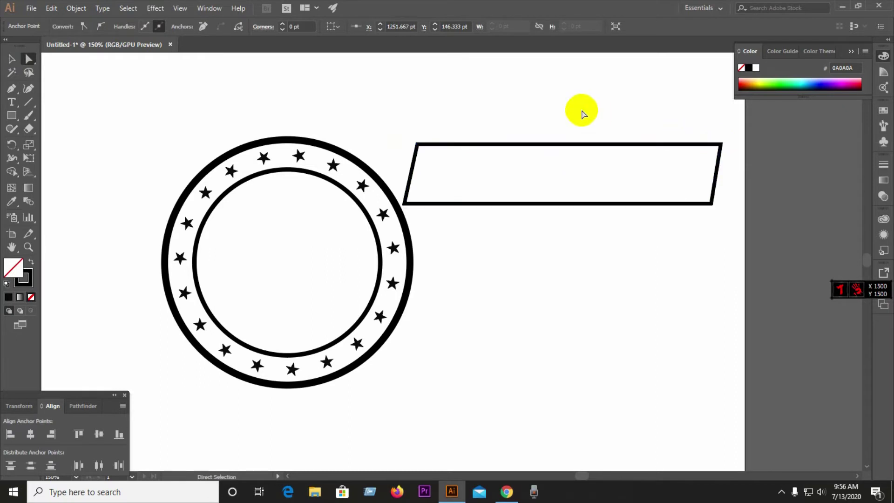
left_click(581, 113)
Step: Duplicate the parallelogram below and to the right
left_click_drag(555, 113, 596, 182)
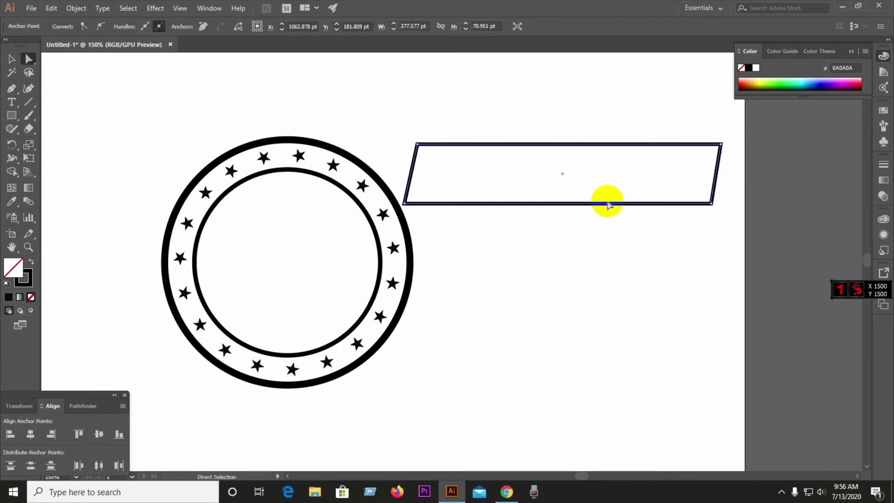
scroll(173, 178, "down", 2)
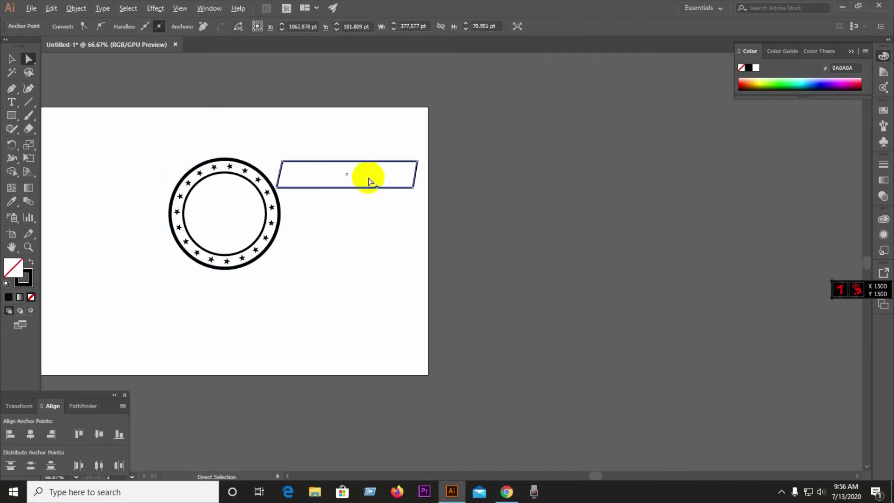
scroll(367, 177, "up", 3)
left_click_drag(382, 208, 472, 332)
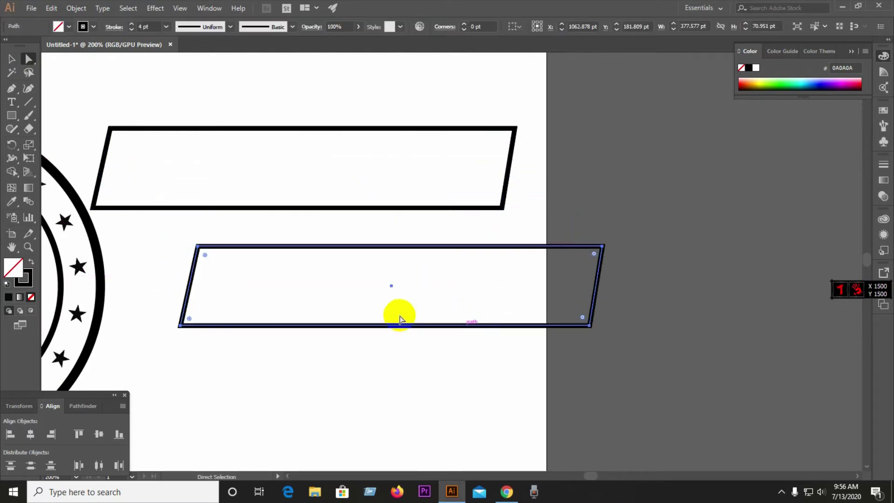
Step: Remove the lower copy's outline and fill it near-black
left_click(163, 235)
left_click(237, 251)
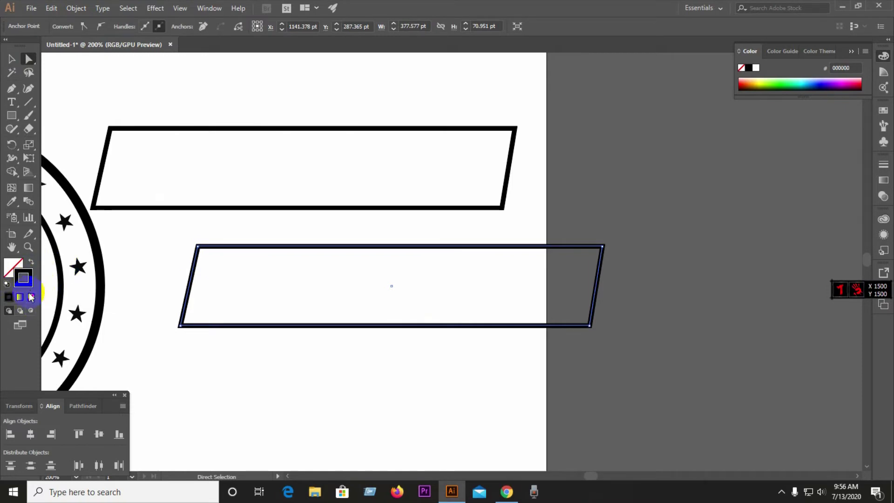
left_click(31, 297)
double_click(15, 269)
left_click(309, 303)
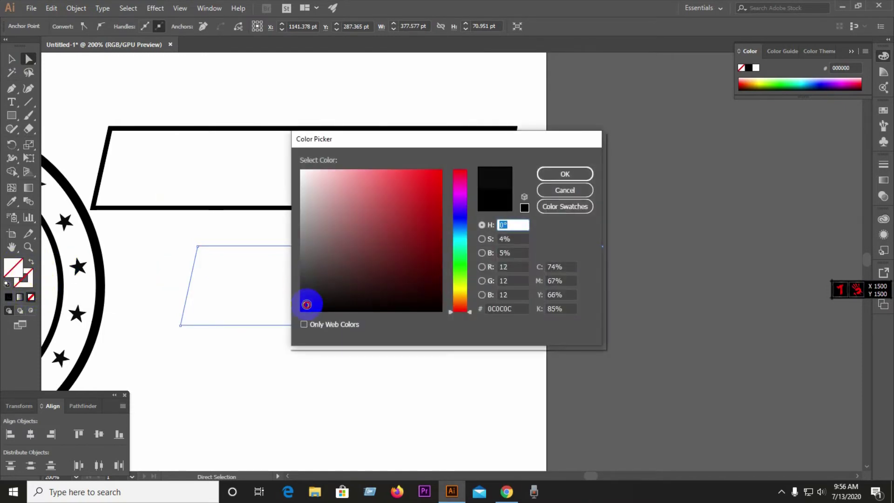
left_click(563, 176)
Step: Move the black parallelogram up over the outlined original
left_click(364, 365)
left_click(427, 297)
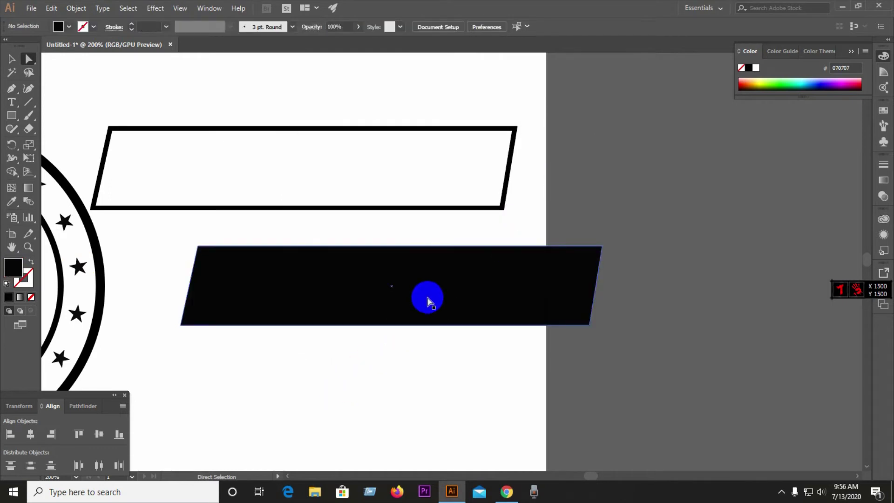
left_click_drag(367, 293, 279, 182)
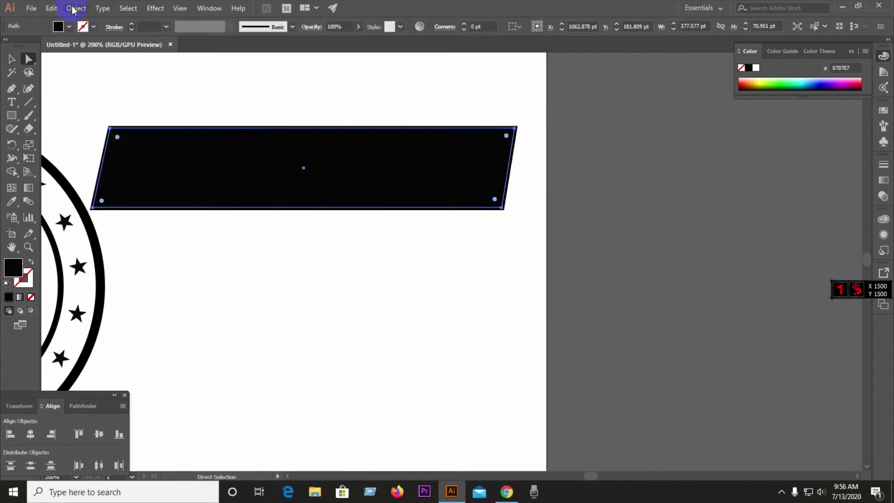
Step: Narrow the black banner shape slightly
scroll(463, 161, "up", 2)
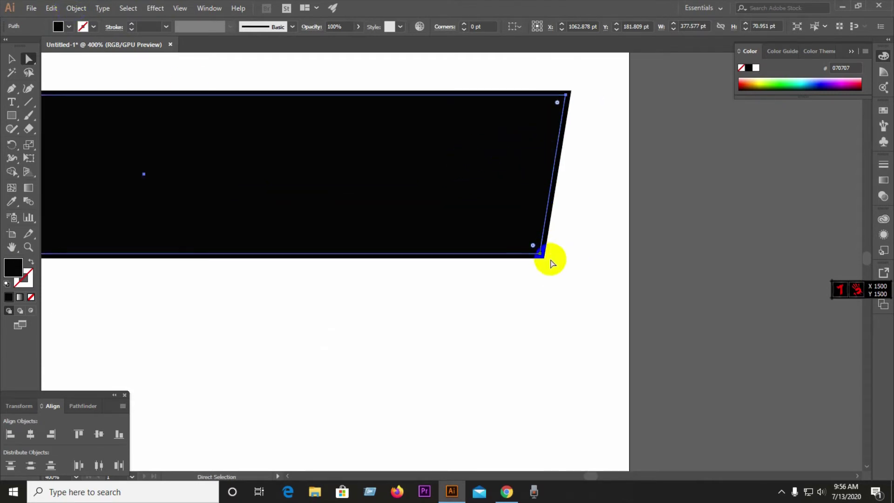
left_click(17, 58)
left_click_drag(569, 256, 563, 252)
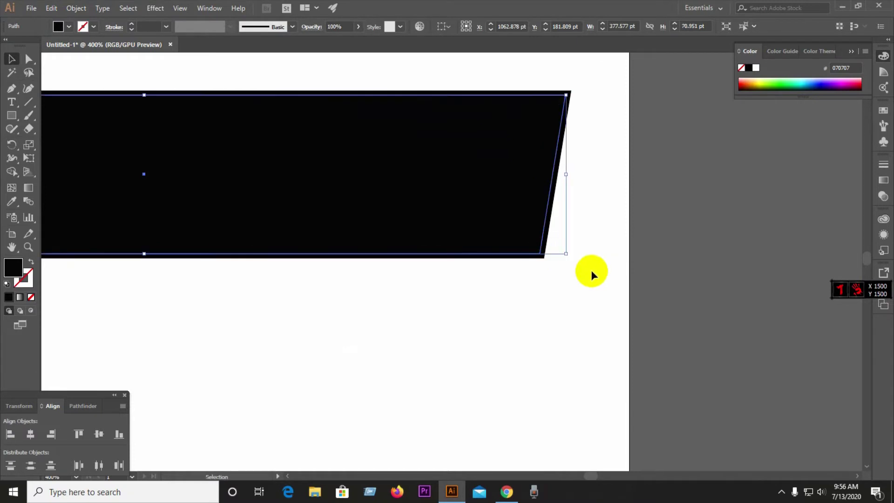
Step: Create an inner offset path of -5 pt from the banner
left_click(76, 8)
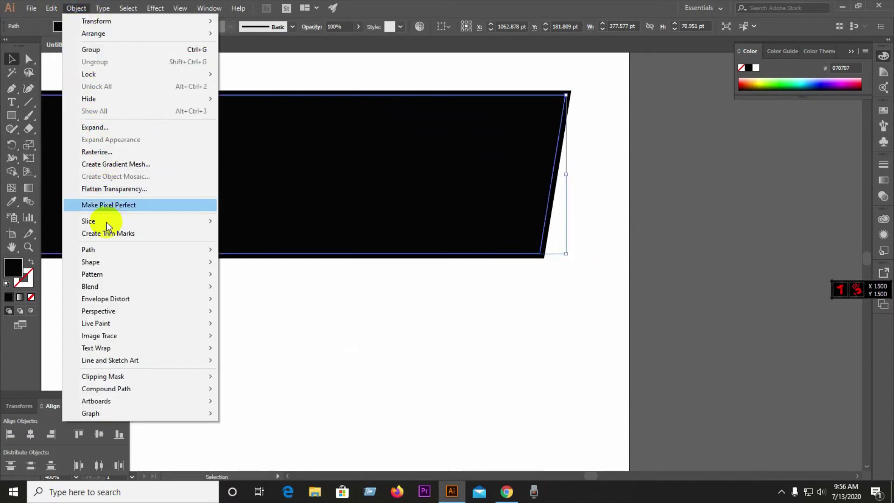
left_click(106, 251)
left_click(254, 290)
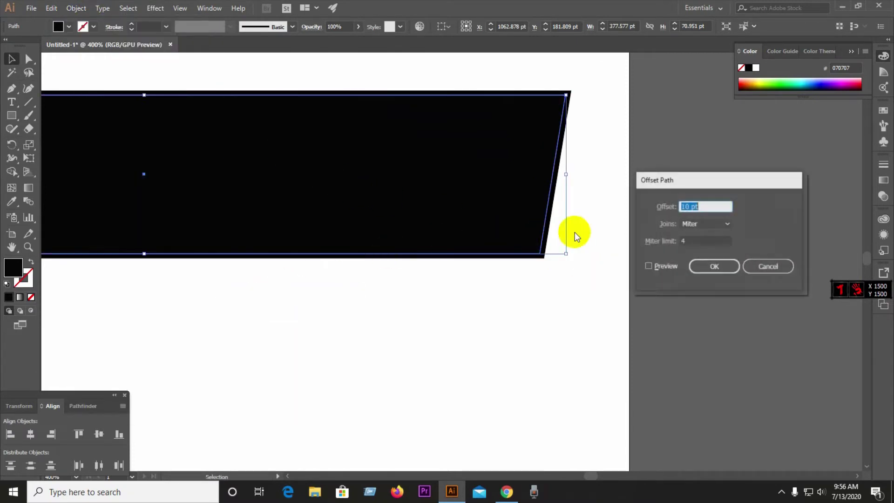
left_click(649, 266)
left_click(718, 206)
type("11")
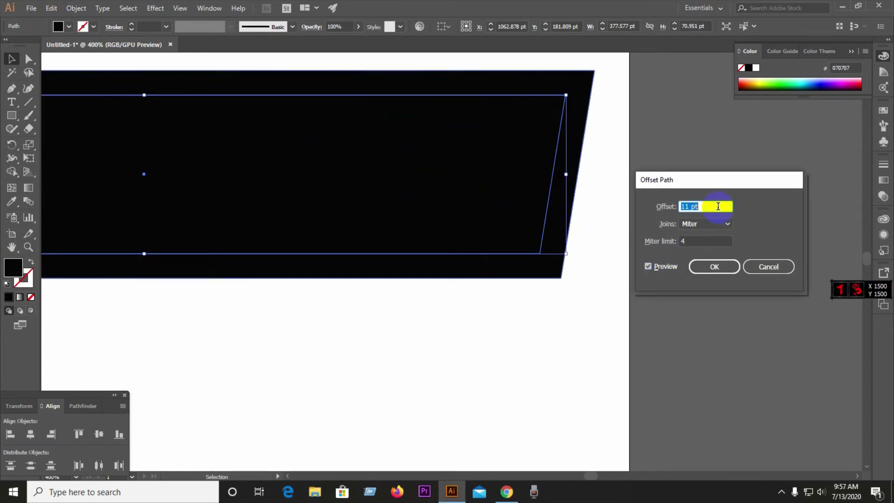
type("5")
key("Down")
key("Down")
key("Down")
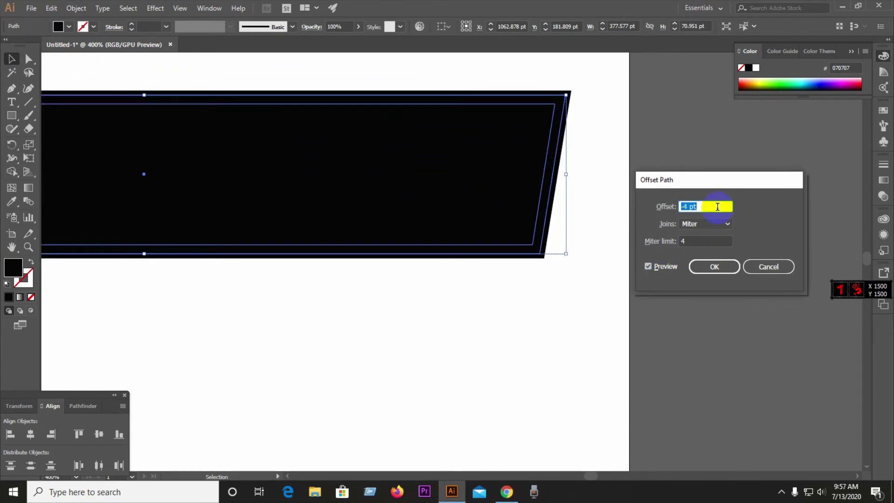
key("Down")
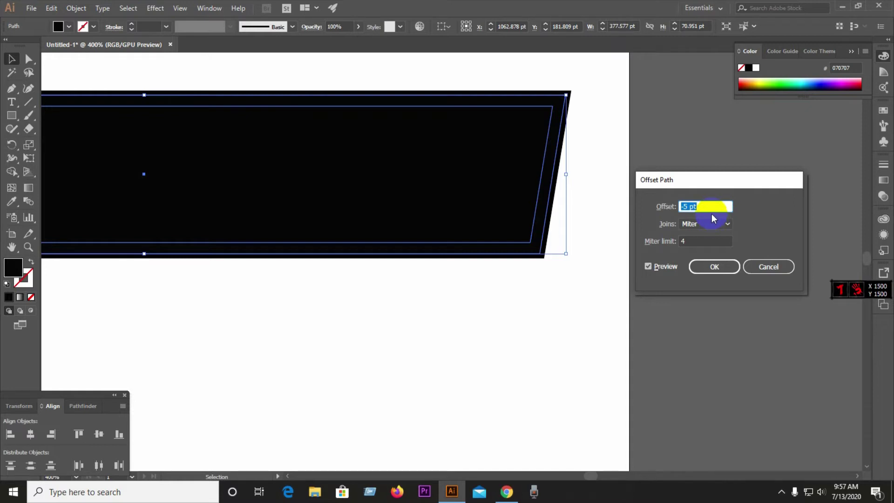
left_click(714, 266)
left_click(710, 267)
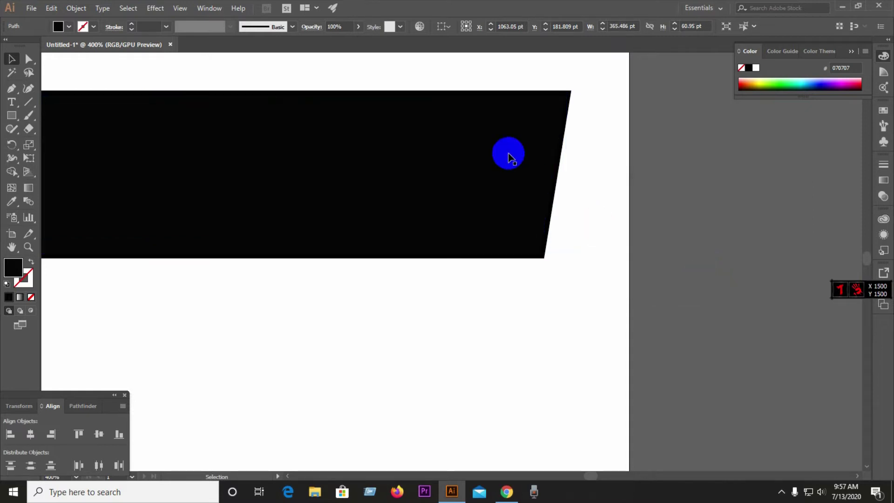
Step: Select the inner and outer banner shapes and ungroup them
scroll(509, 156, "down", 1)
left_click(449, 151)
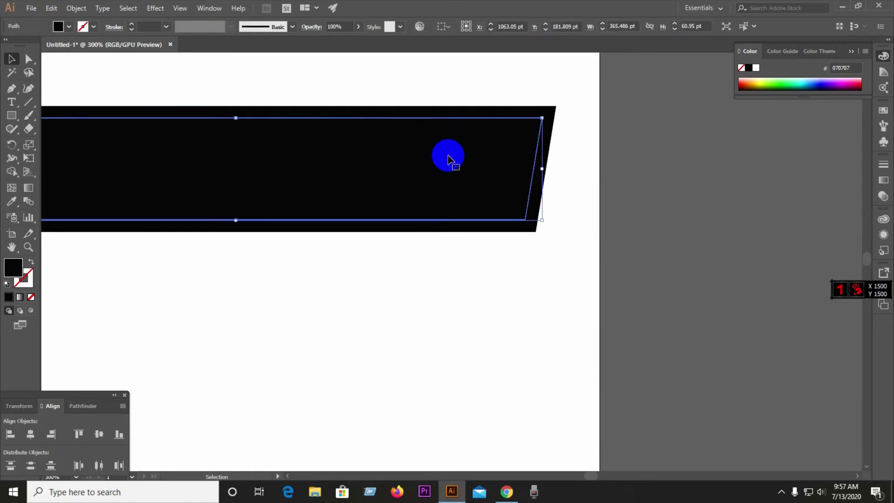
left_click(513, 116, "shift")
left_click(80, 405)
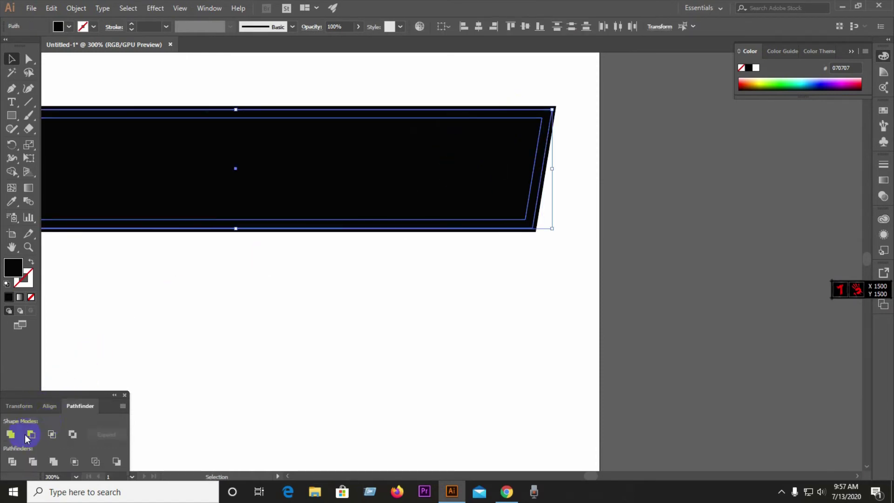
right_click(307, 158)
left_click(338, 237)
left_click(360, 290)
Step: Delete the middle shape to leave a white band, then join the banner paths
scroll(543, 121, "up", 3)
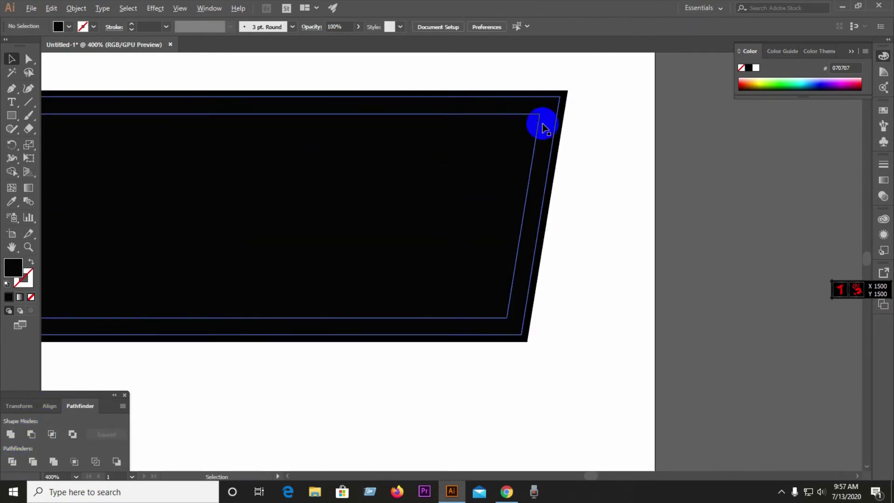
left_click(542, 108)
key("Delete")
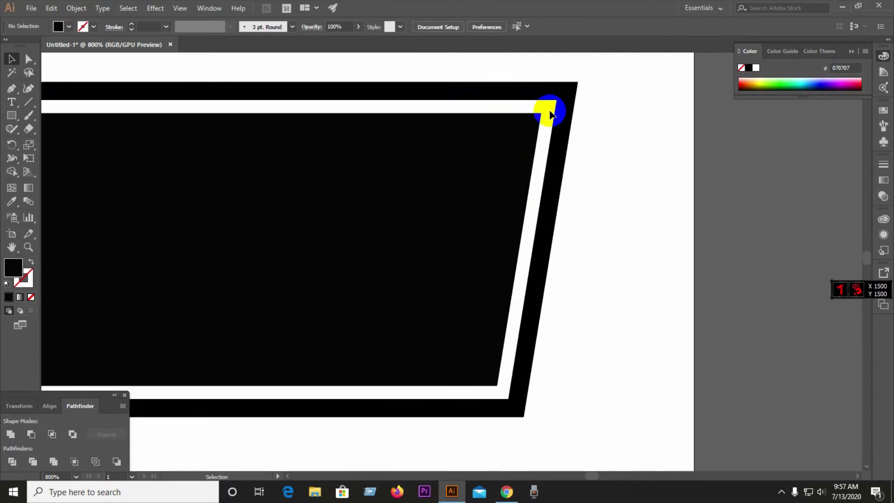
scroll(550, 114, "down", 5)
right_click(426, 135)
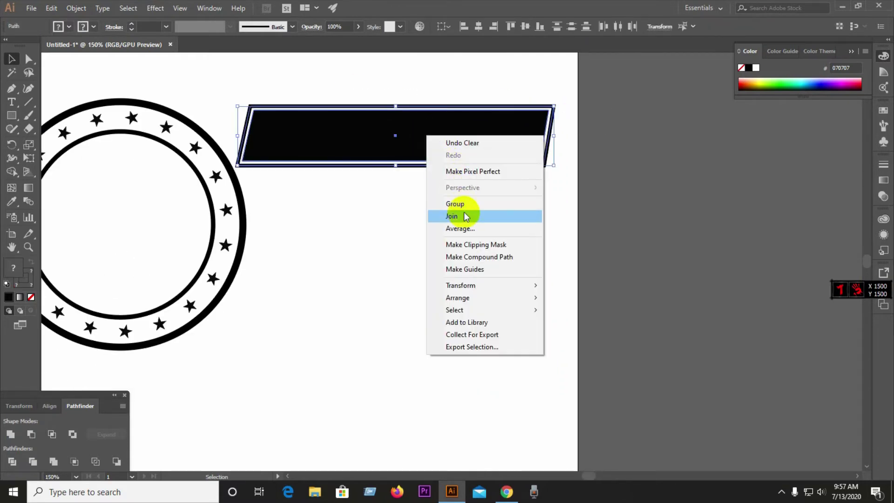
left_click(465, 216)
left_click(654, 186)
scroll(654, 187, "down", 1)
Step: Move the banner across the middle of the star ring
left_click_drag(495, 158, 311, 215)
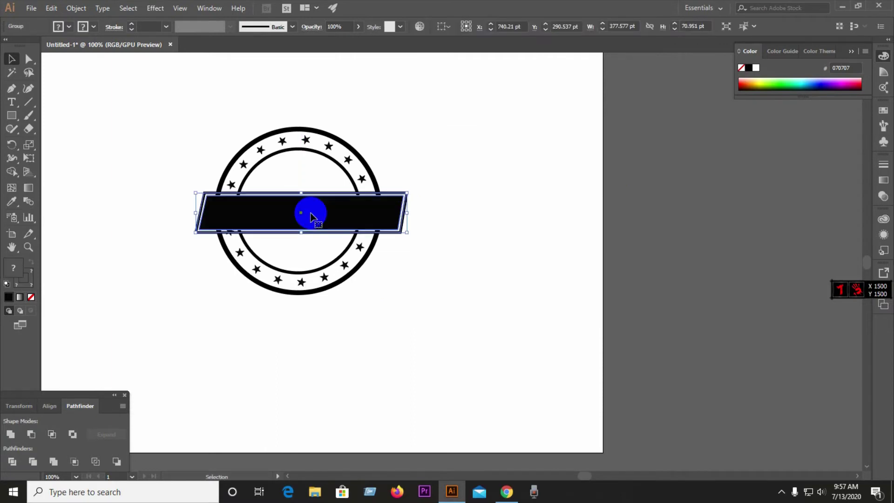
left_click(233, 110)
left_click_drag(233, 110, 379, 278)
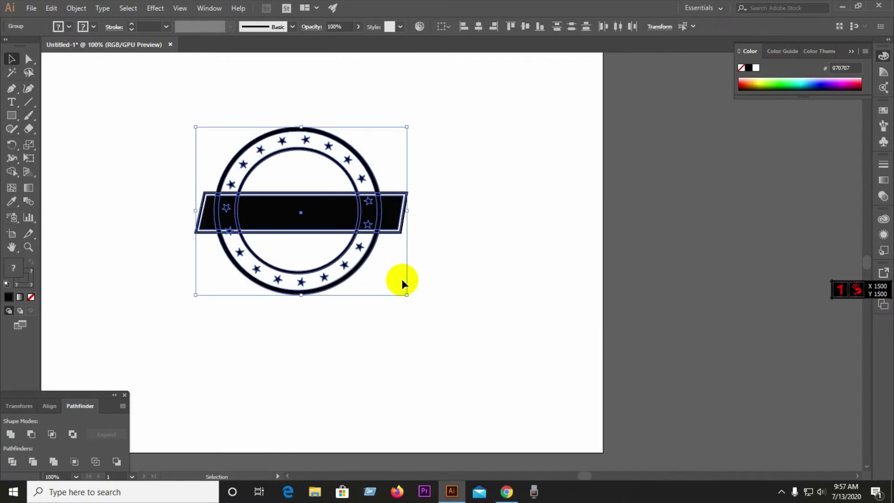
scroll(322, 212, "up", 2)
left_click(285, 153)
left_click(294, 243)
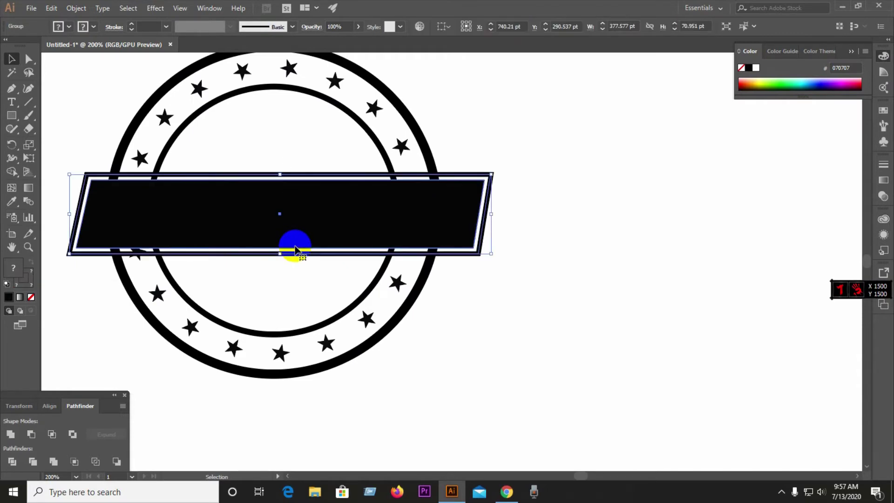
right_click(325, 244)
key("Escape")
left_click(319, 289)
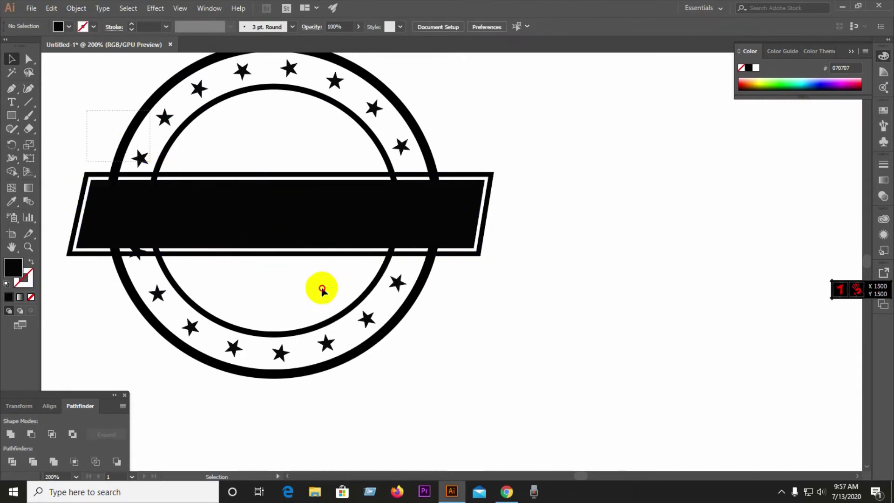
Step: Try tilting the whole emblem about 15° counter-clockwise, then undo it
key("ctrl+a")
left_click(49, 406)
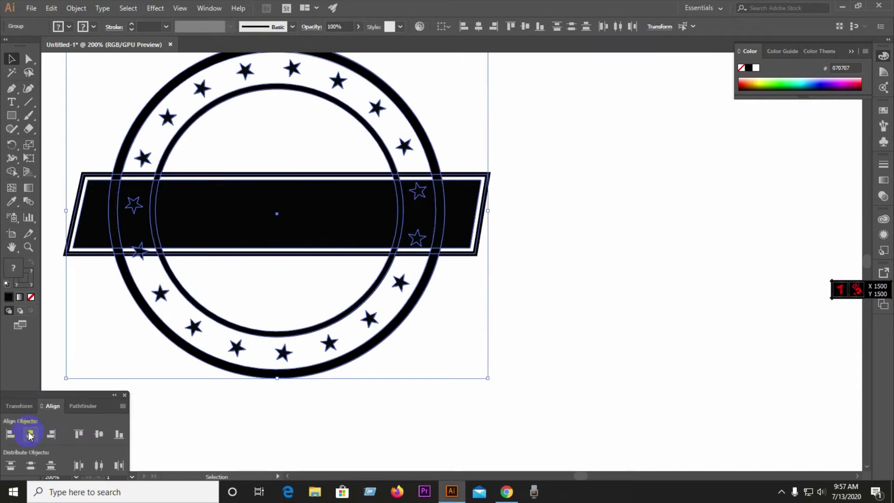
left_click(457, 390)
key("ctrl+1")
mouse_move(361, 323)
left_mouse_down()
mouse_move(414, 372)
mouse_move(413, 352)
mouse_move(465, 319)
left_mouse_up()
left_click(466, 319)
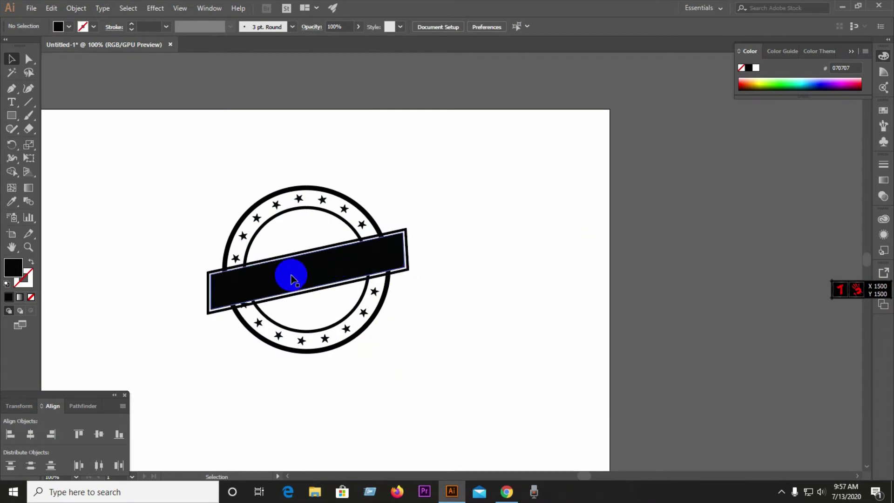
key("ctrl+z")
left_click(473, 349)
Step: Expand the banner group into plain shapes
scroll(298, 279, "up", 2)
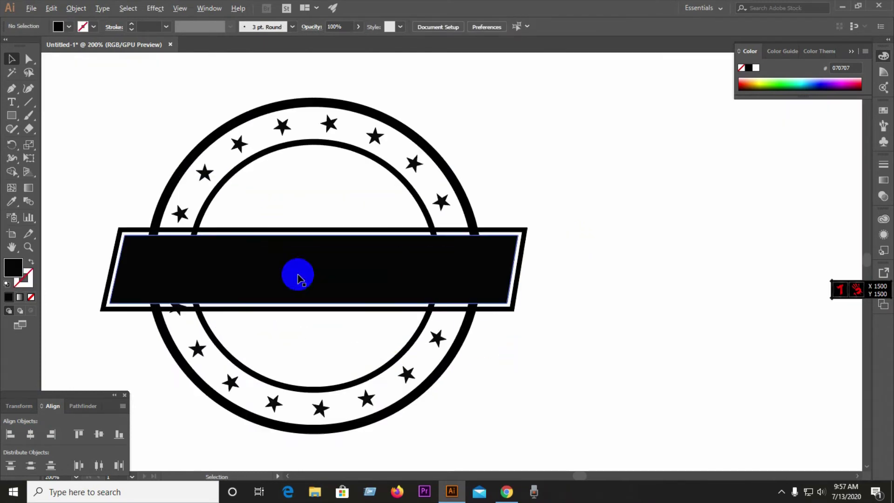
left_click(298, 278)
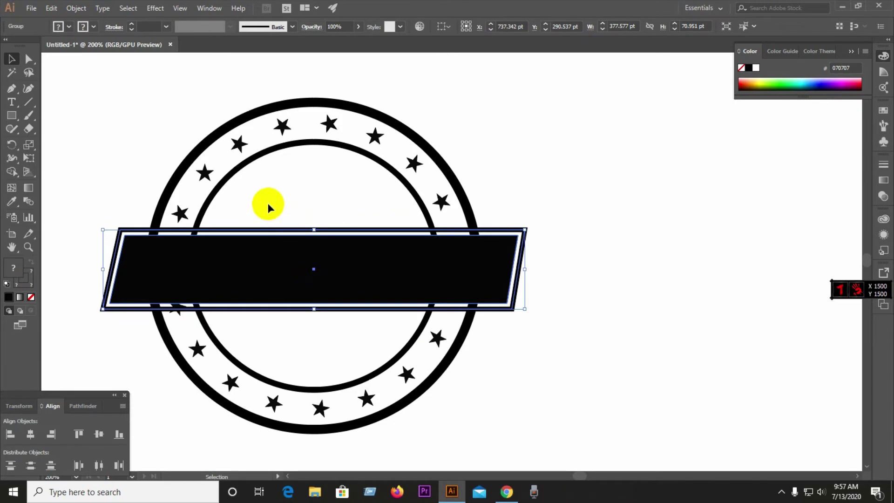
left_click(85, 8)
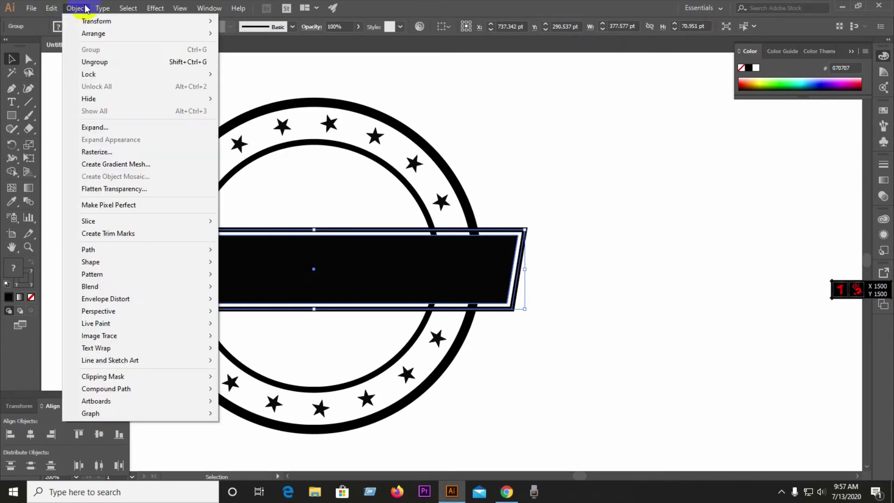
left_click(91, 126)
left_click(410, 305)
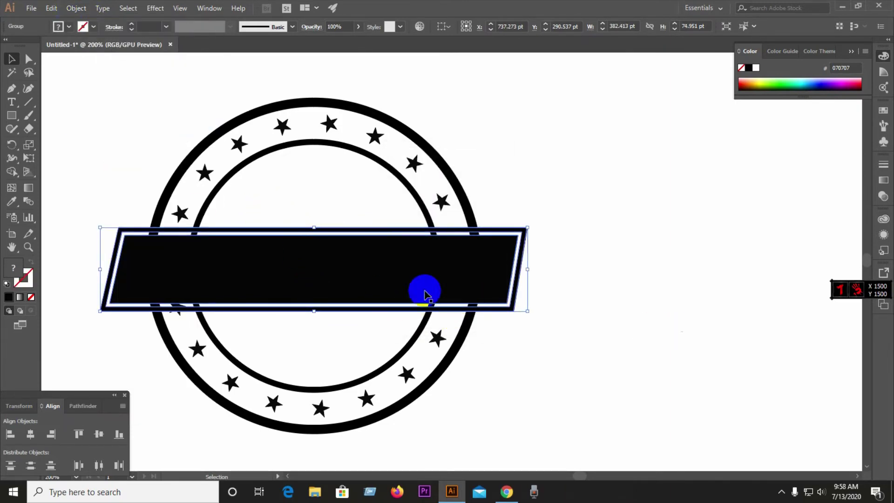
left_click(132, 224)
Step: Add a 72 pt text object reading 'LOGO DESIGN'
left_click(16, 103)
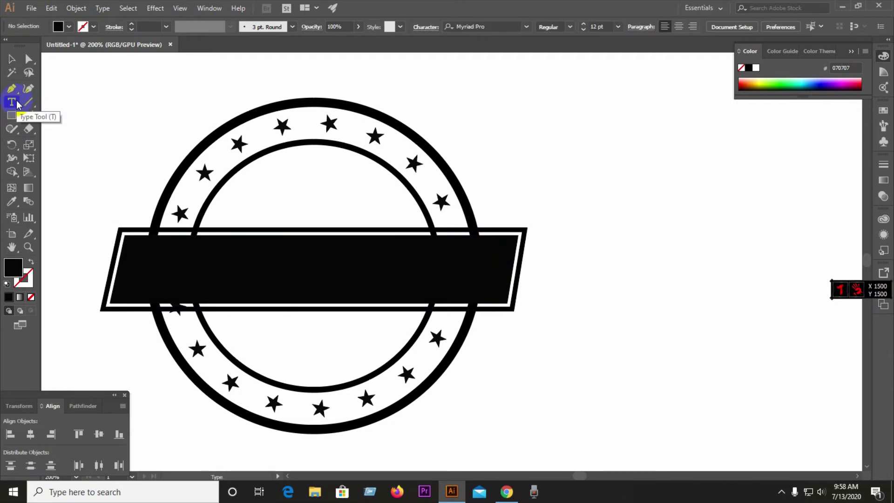
scroll(100, 150, "down", 2)
left_click(301, 121)
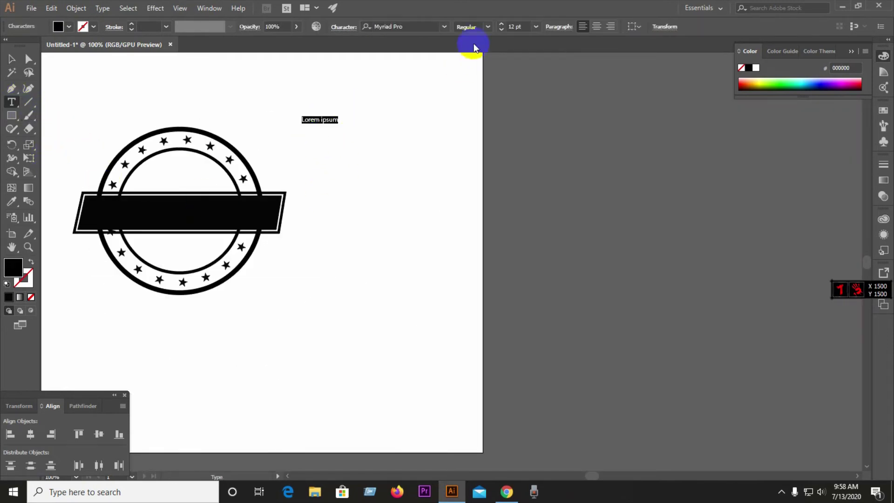
left_click(536, 28)
left_click(561, 225)
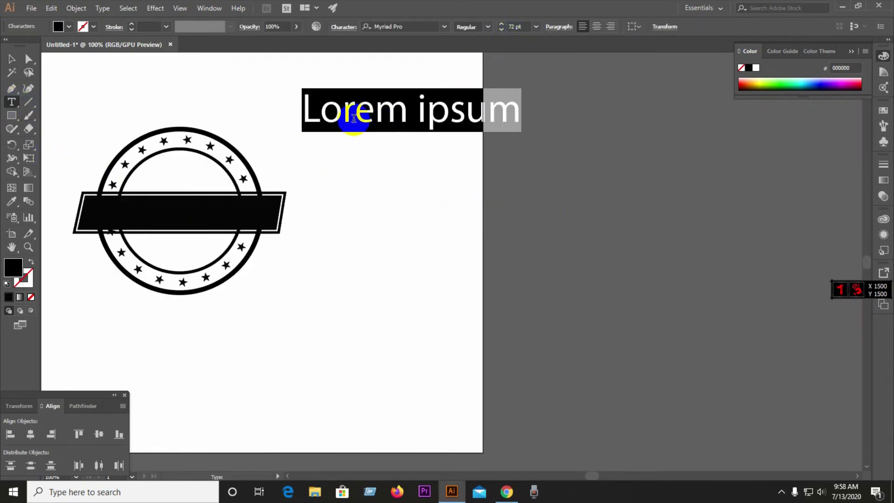
type("LOGO DESIGN")
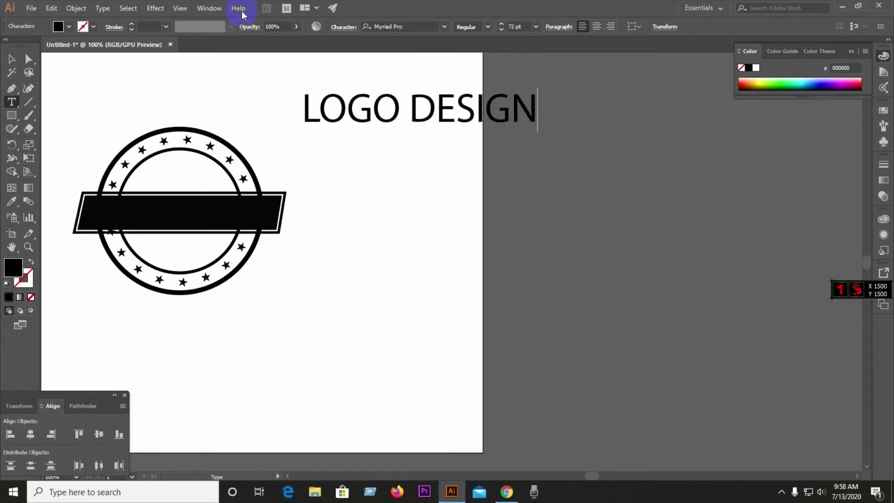
Step: Scale the LOGO DESIGN text down and place it onto the black banner
left_click(11, 59)
left_click_drag(438, 119, 406, 134)
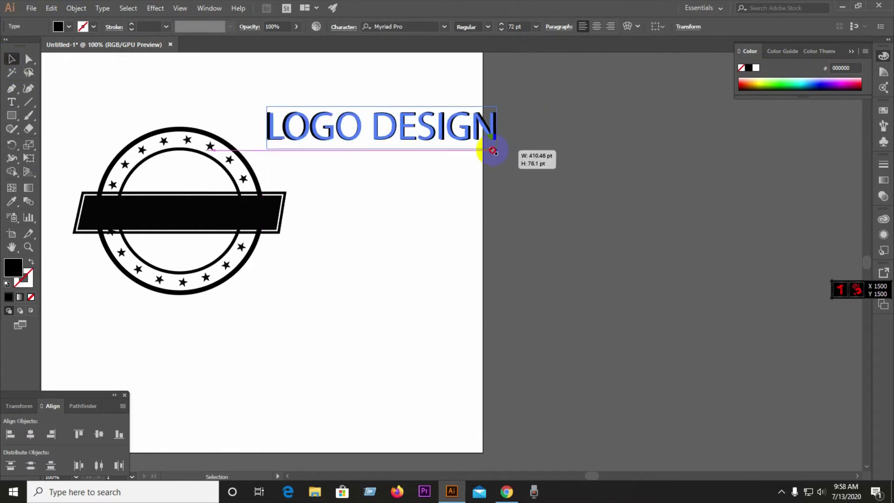
left_click_drag(498, 151, 469, 144)
left_click_drag(375, 139, 209, 218)
Step: Give the LOGO DESIGN text a white fill and lower it slightly in the banner
left_click(12, 203)
left_click(96, 122)
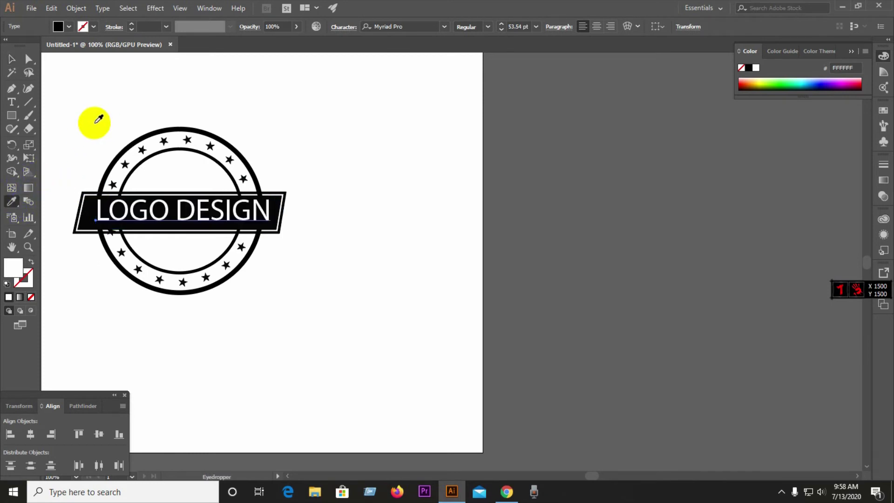
left_click(12, 59)
scroll(366, 228, "down", 2)
scroll(319, 201, "up", 4)
left_click(314, 243)
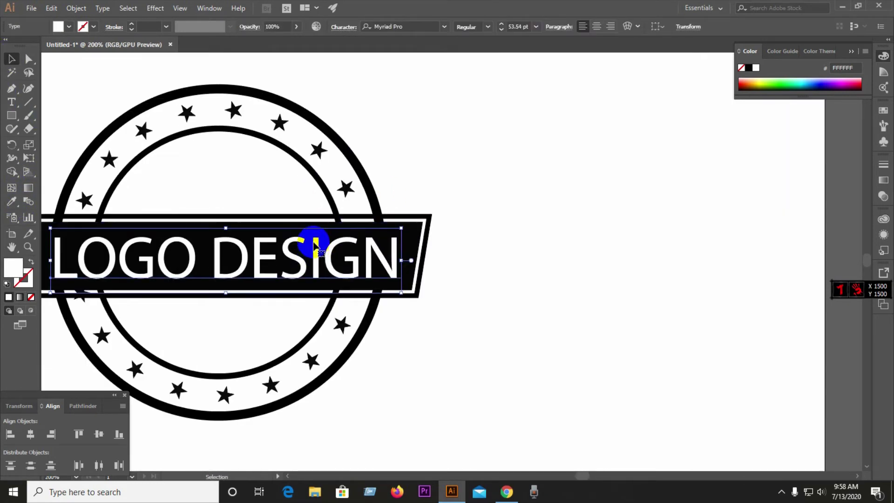
left_click_drag(314, 243, 314, 247)
Step: Nudge the text left to centre it, then shift the whole badge left
scroll(531, 203, "down", 1)
left_click(351, 240)
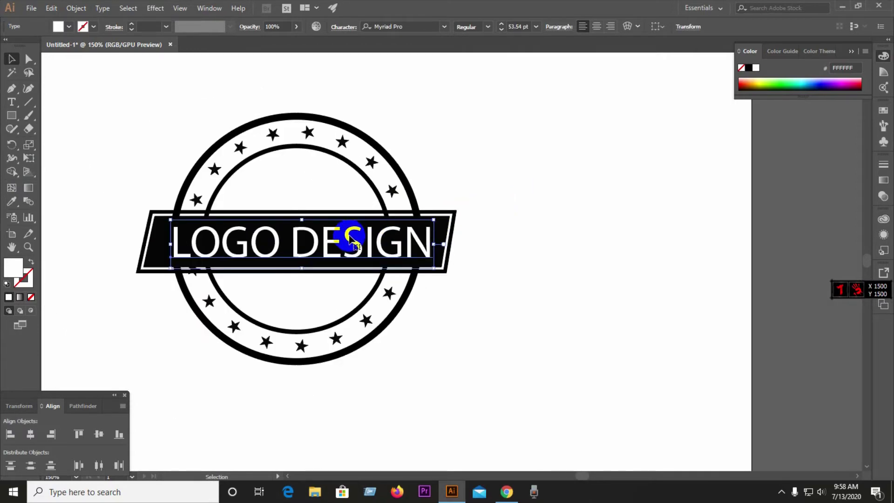
key("Left")
key("Left")
key("Left")
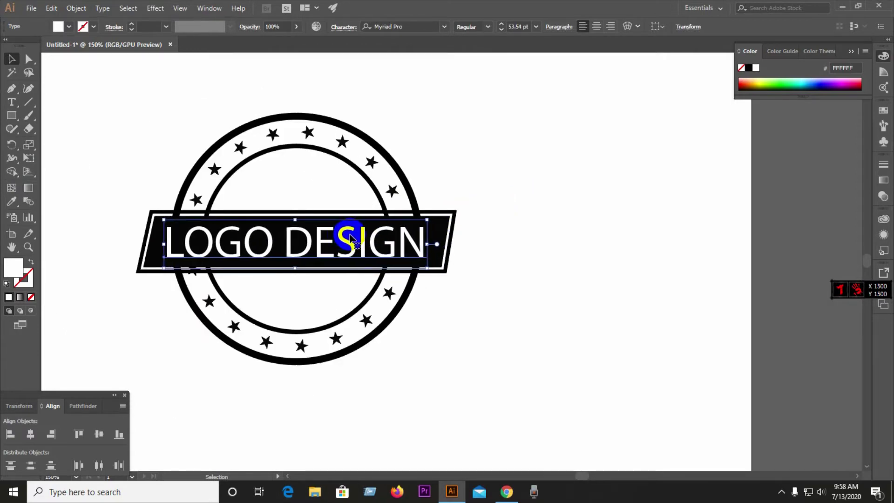
scroll(440, 173, "down", 2)
left_click_drag(343, 150, 452, 234)
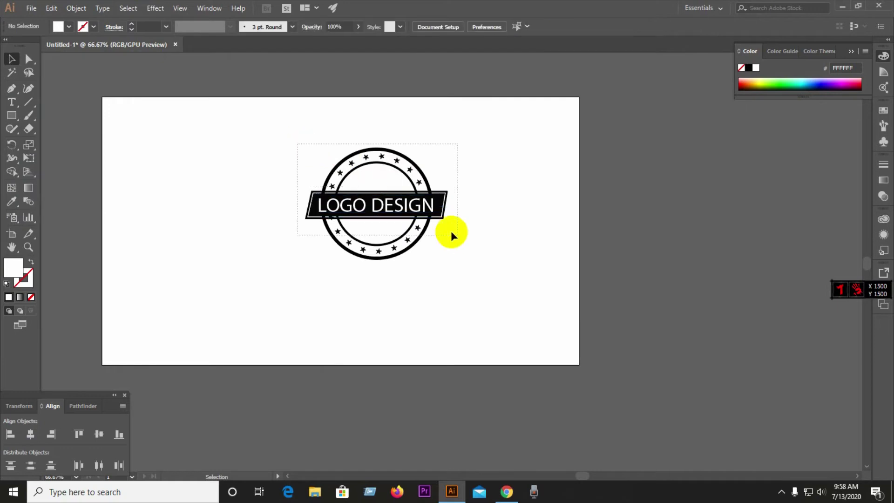
left_click_drag(412, 213, 281, 205)
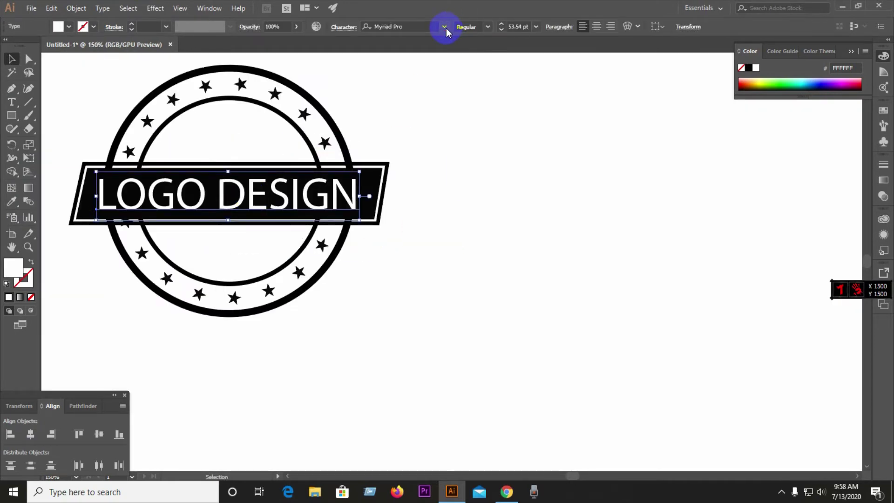
Step: Browse the font list and apply Bullpen 3D to the LOGO DESIGN text
left_click(443, 27)
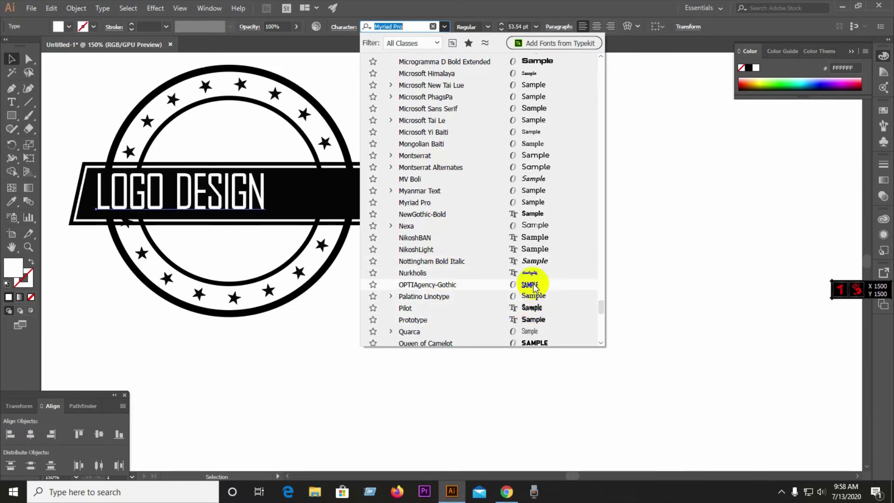
mouse_move(601, 314)
left_mouse_down()
mouse_move(595, 345)
mouse_move(600, 63)
left_mouse_up()
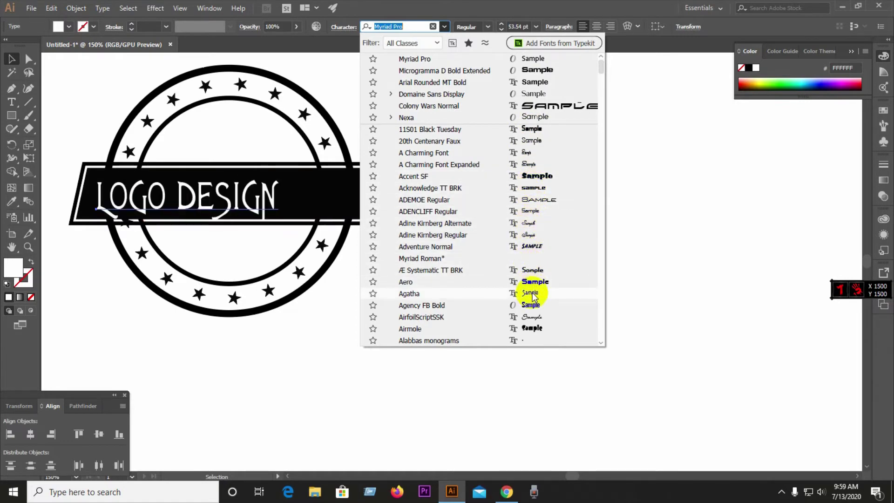
scroll(541, 280, "down", 5)
scroll(550, 233, "down", 10)
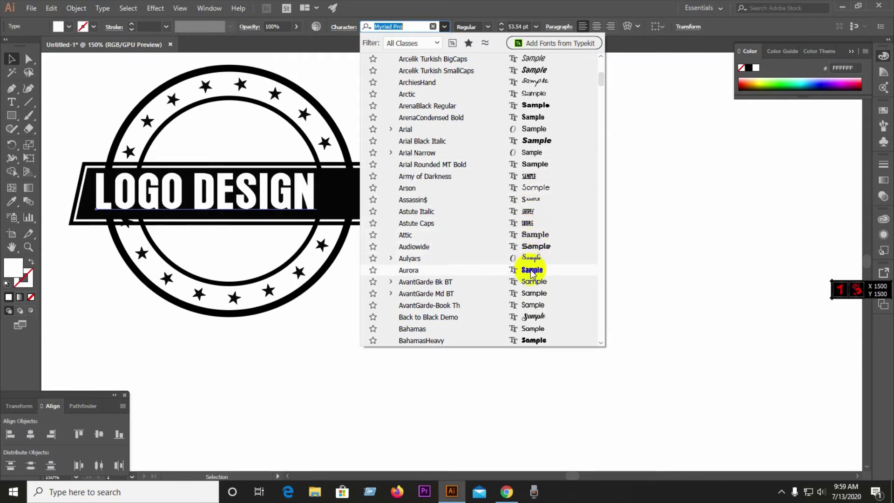
scroll(533, 279, "down", 5)
scroll(534, 140, "down", 3)
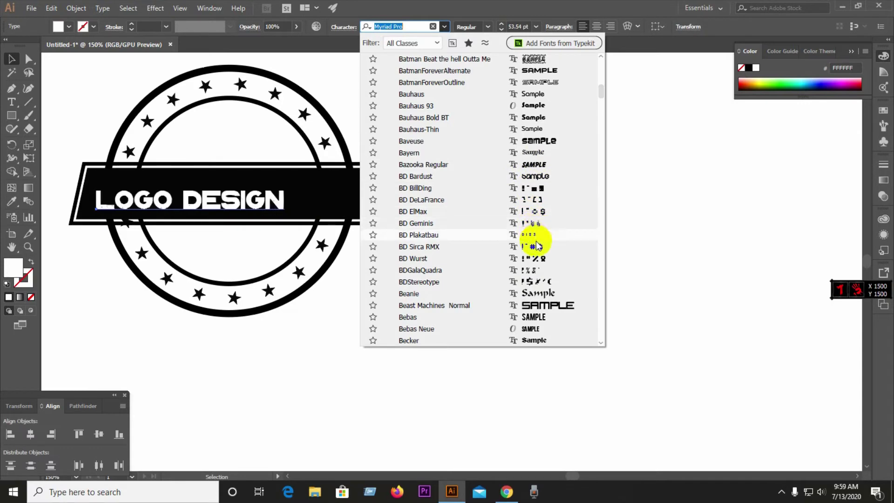
scroll(548, 162, "down", 5)
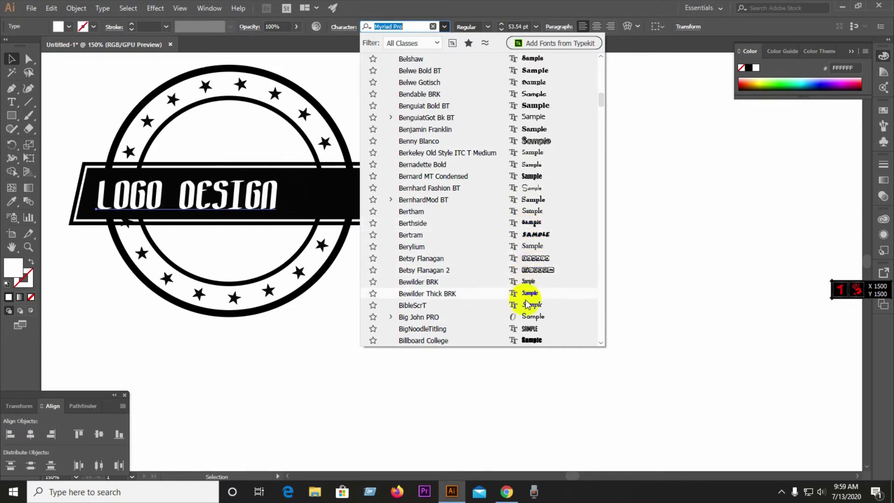
scroll(536, 302, "down", 15)
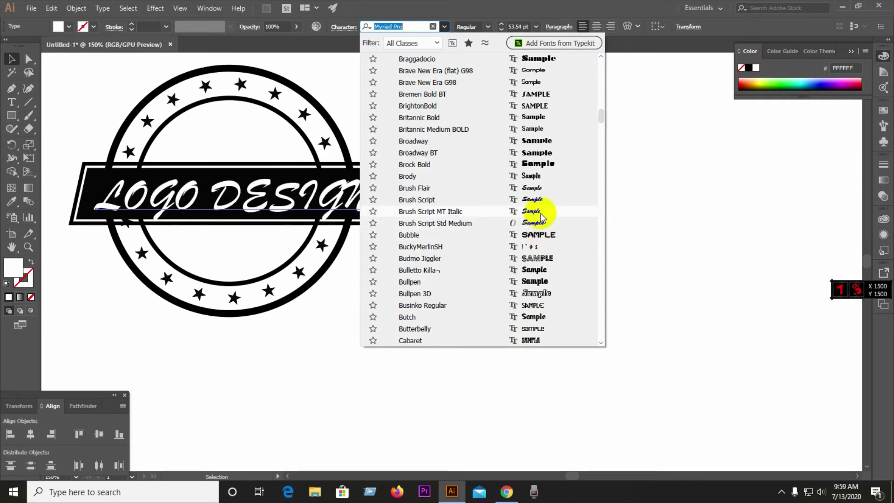
left_click(544, 295)
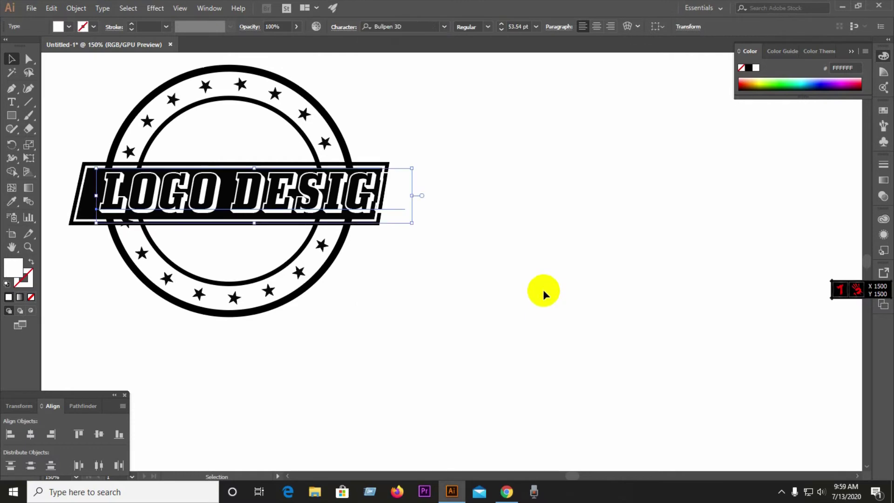
left_click(550, 279)
Step: Scale the Bullpen 3D lettering down and nudge it left to sit within the banner
key("ctrl+minus")
key("ctrl+minus")
scroll(540, 207, "up", 3)
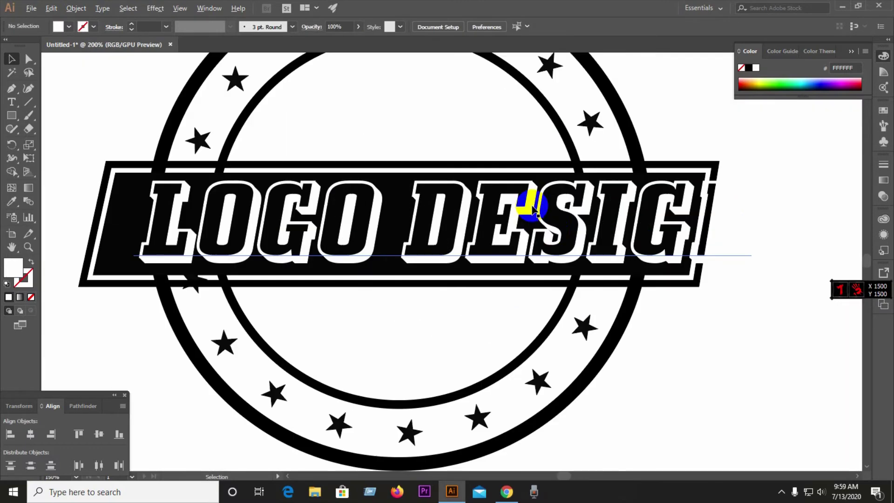
left_click(566, 251)
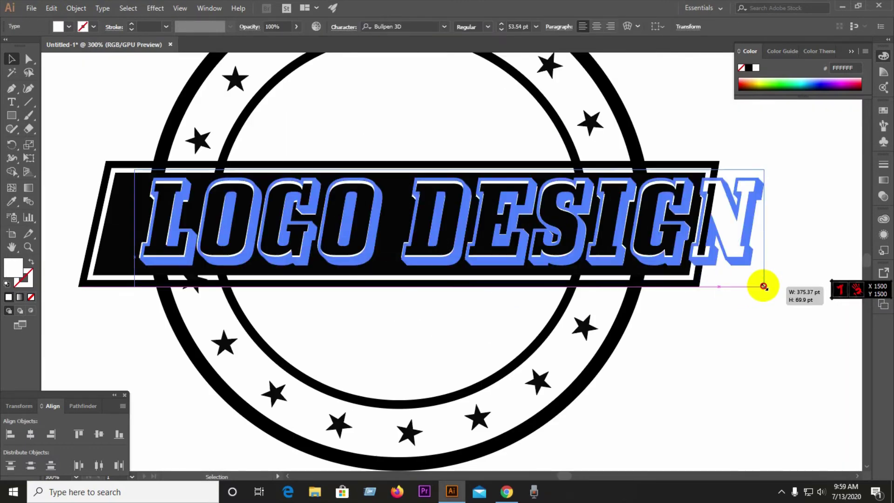
left_click_drag(764, 286, 739, 278)
left_click(551, 256)
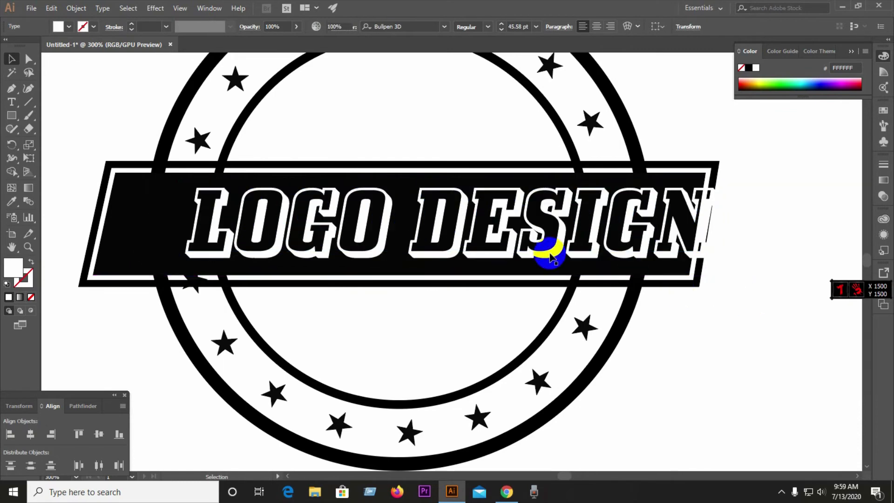
left_click(440, 223)
key("Left")
key("Left")
key("Left")
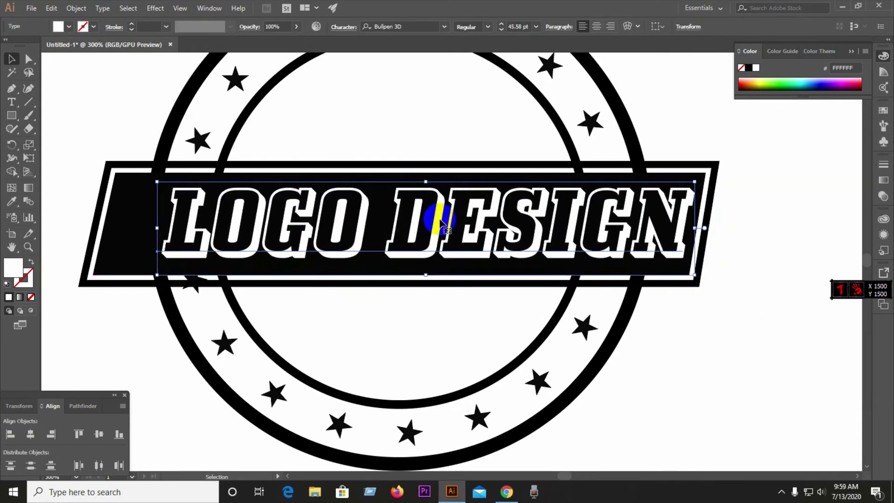
key("Left")
key("Left")
key("Left")
key("Left")
key("Left")
key("Left")
key("Left")
key("Left")
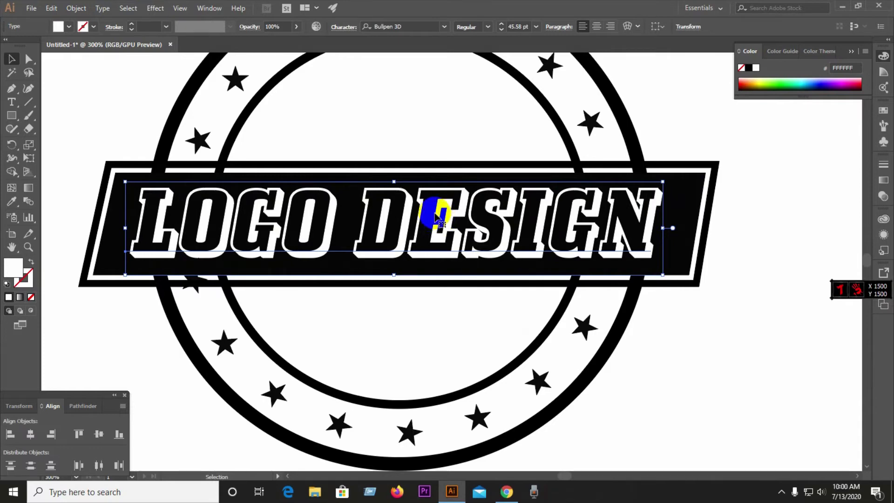
left_click(335, 95)
scroll(370, 141, "down", 2, "alt")
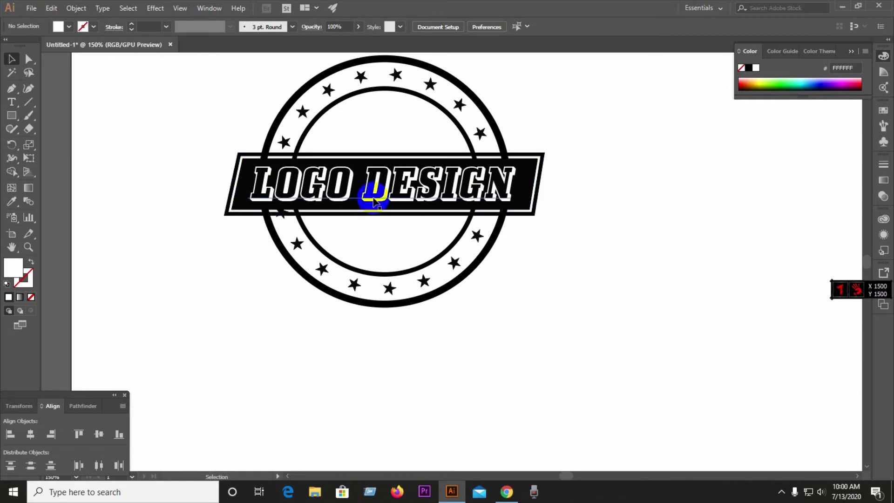
Step: Divide the whole badge into pieces at overlaps and group them
left_click_drag(208, 150, 620, 219)
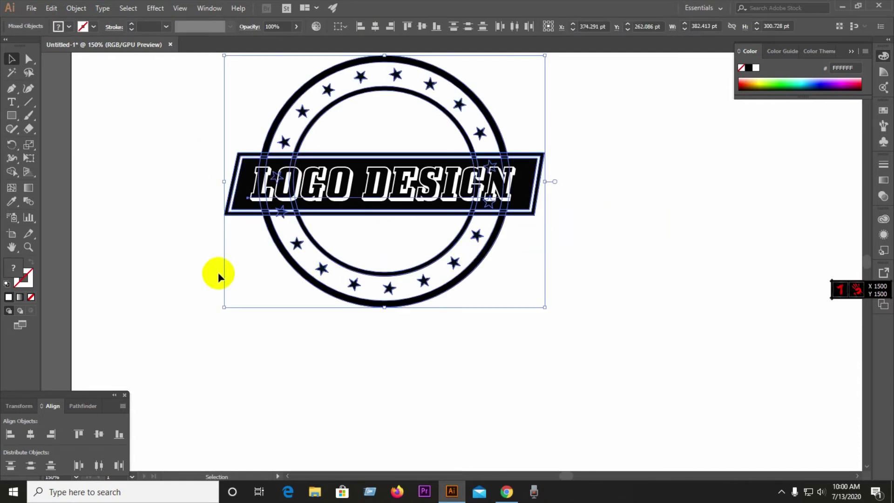
left_click(75, 408)
left_click(12, 462)
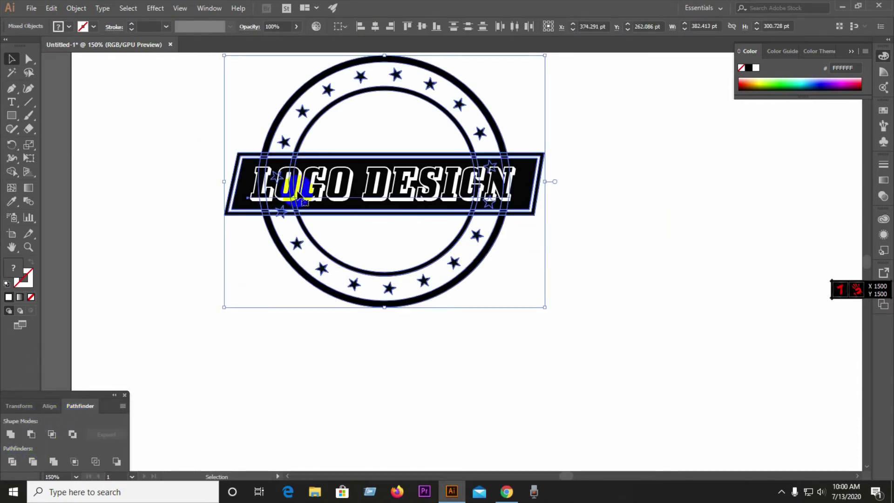
right_click(298, 192)
left_click(325, 261)
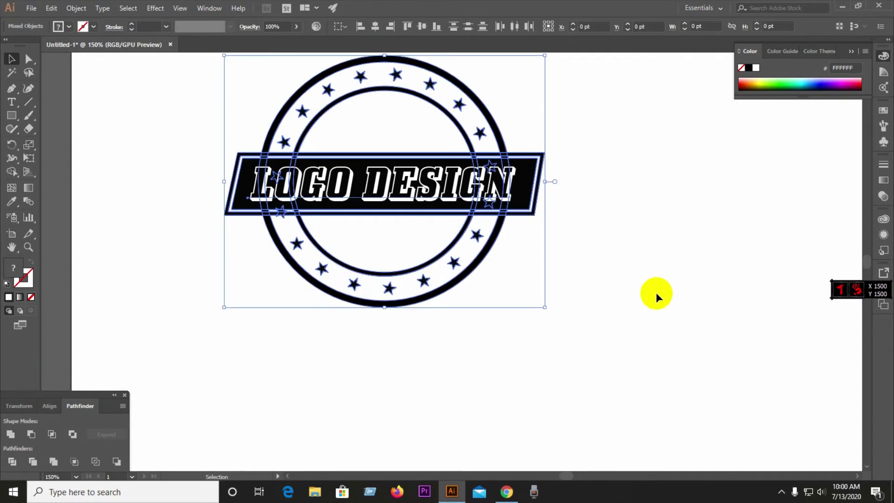
left_click(417, 340)
Step: Ungroup the logo and pick out small leftover pieces in the white strip
scroll(274, 167, "up", 5)
left_click(235, 189)
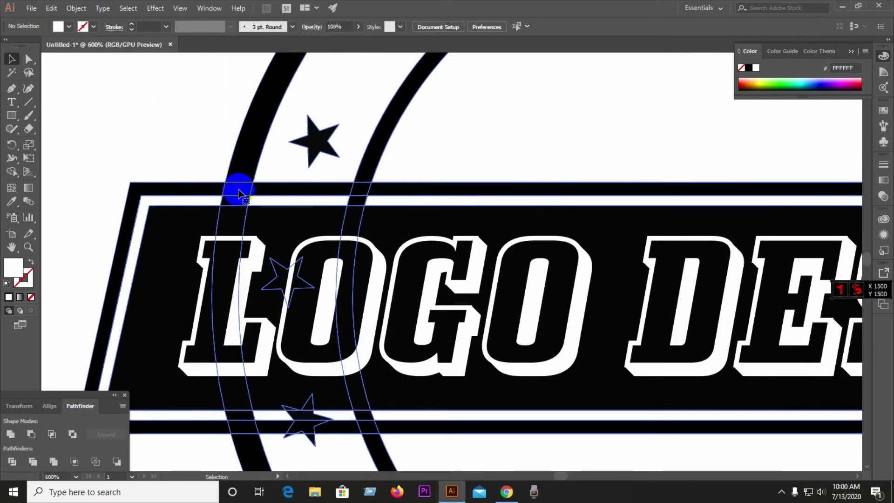
right_click(222, 190)
left_click(320, 269)
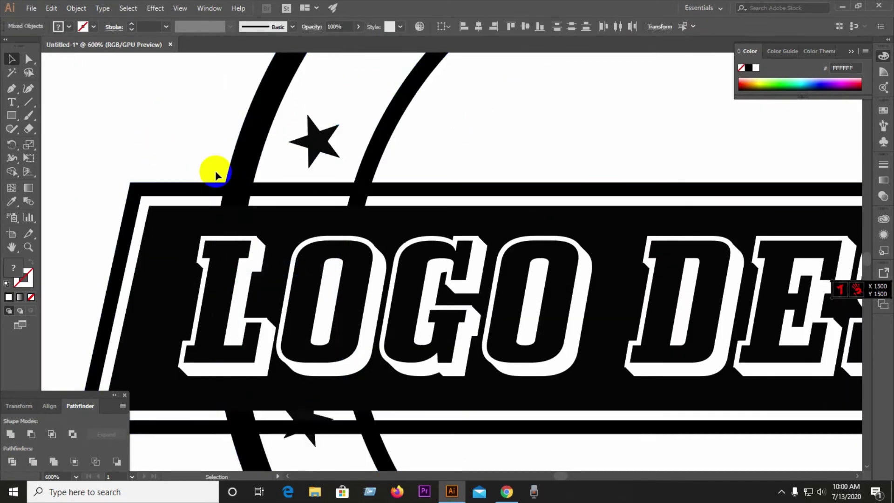
left_click(236, 188)
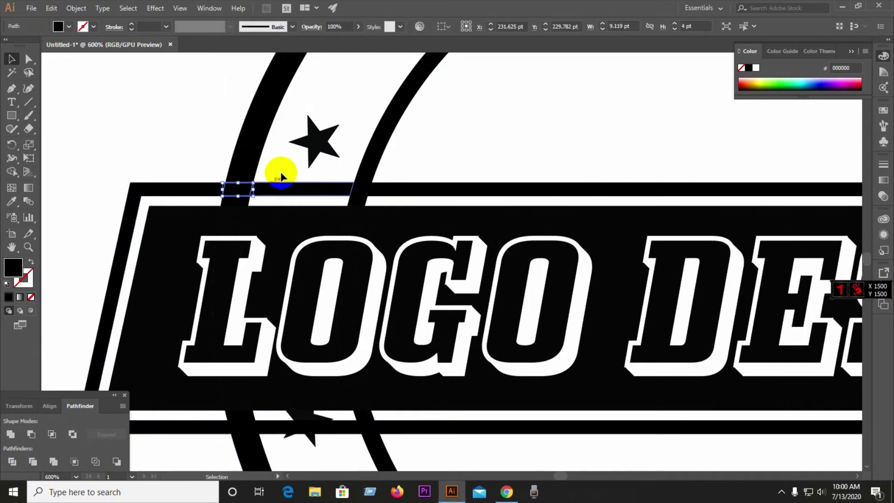
left_click(240, 201)
left_click(247, 204)
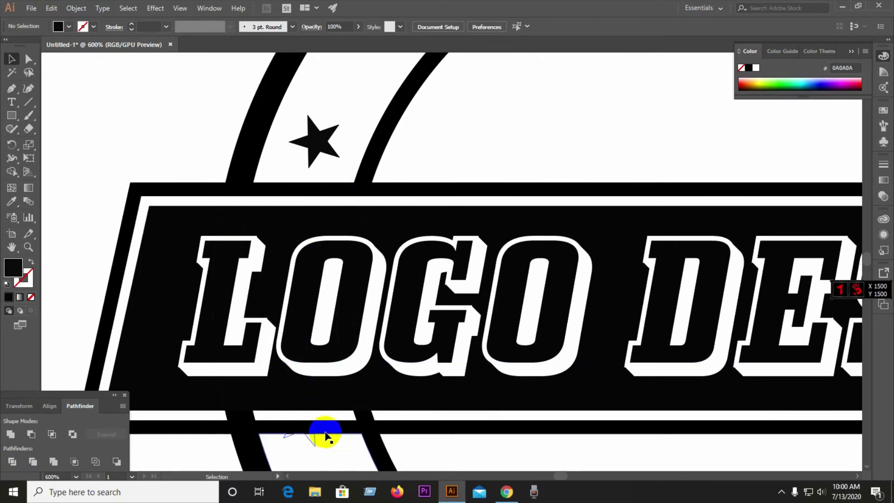
left_click(325, 433)
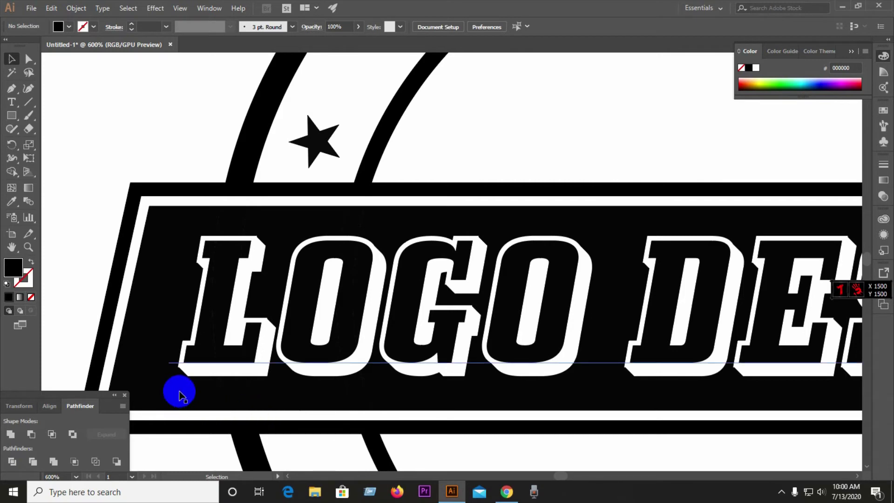
Step: Delete two stray path fragments from the banner stripes
scroll(180, 395, "down", 5)
scroll(469, 399, "up", 3)
scroll(365, 362, "up", 3)
left_click(348, 358)
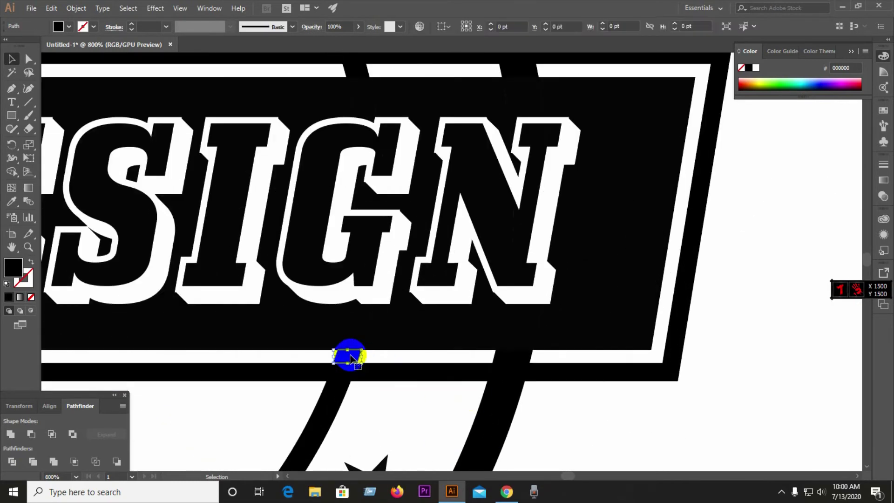
key("Delete")
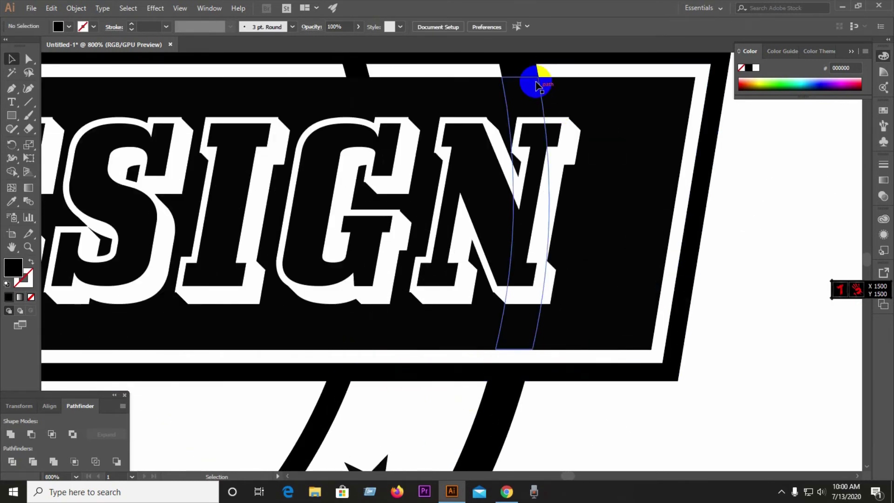
left_click(534, 81)
key("Delete")
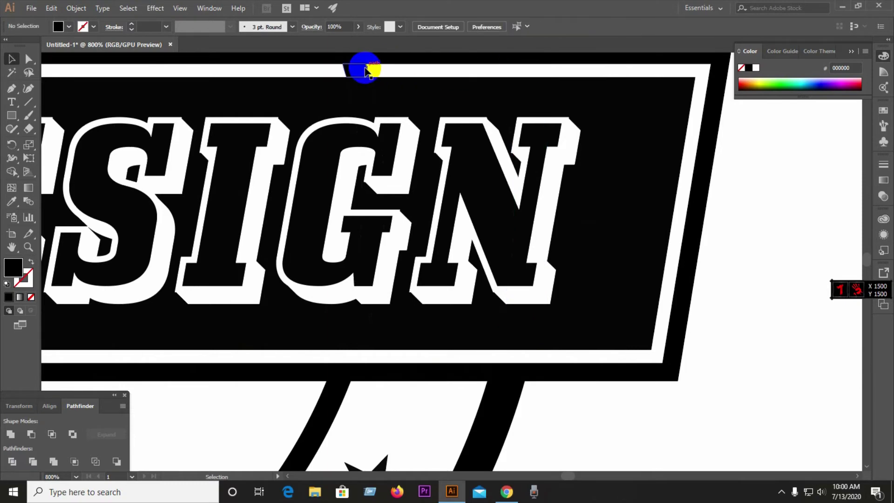
scroll(500, 207, "down", 4)
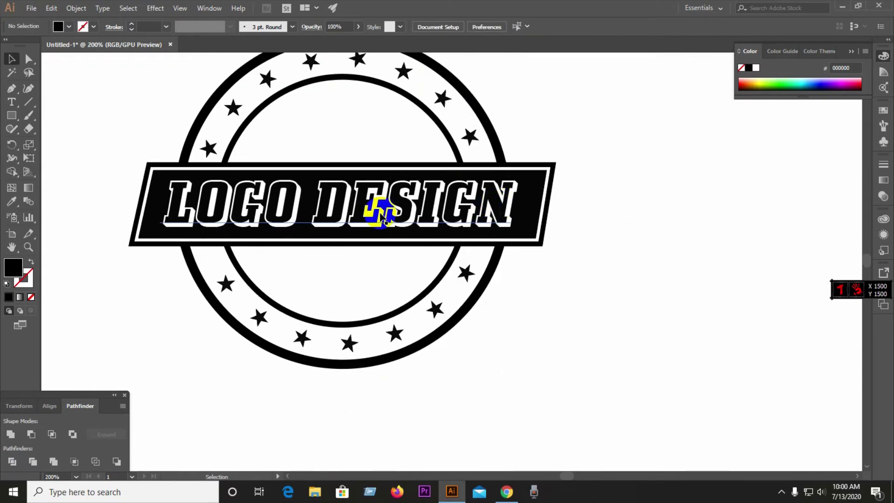
Step: Convert the LOGO DESIGN lettering to outlines, then select the whole badge
right_click(381, 216)
left_click(407, 292)
left_click(528, 331)
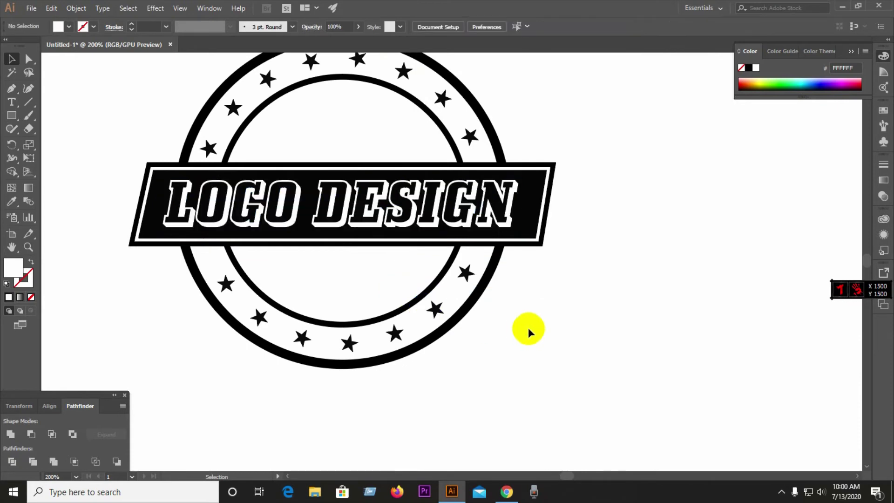
scroll(286, 264, "down", 1)
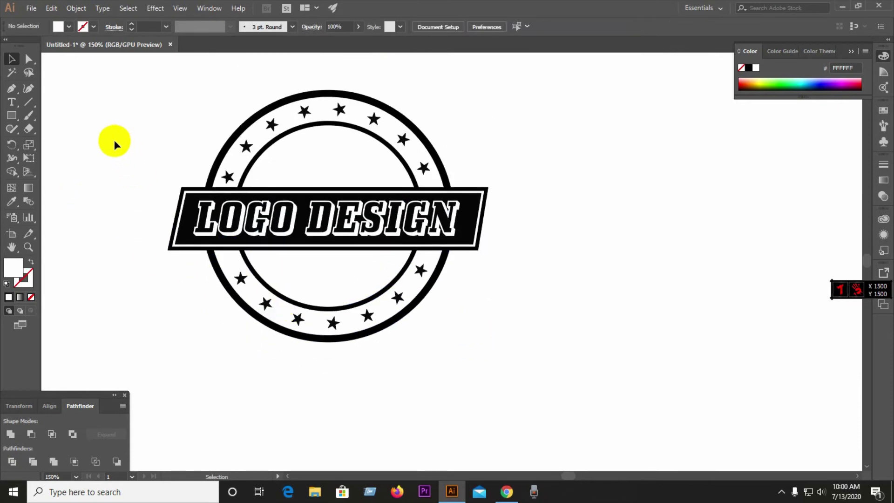
left_click_drag(99, 117, 471, 294)
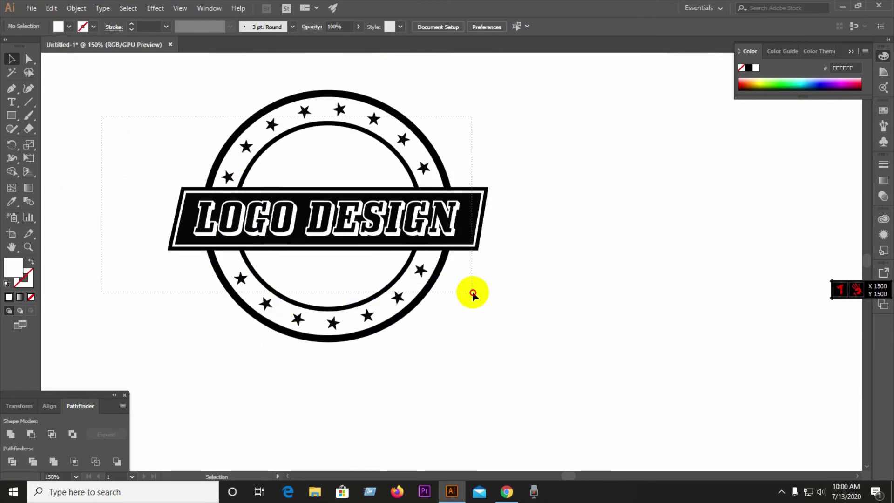
scroll(427, 191, "up", 3)
scroll(427, 191, "up", 1)
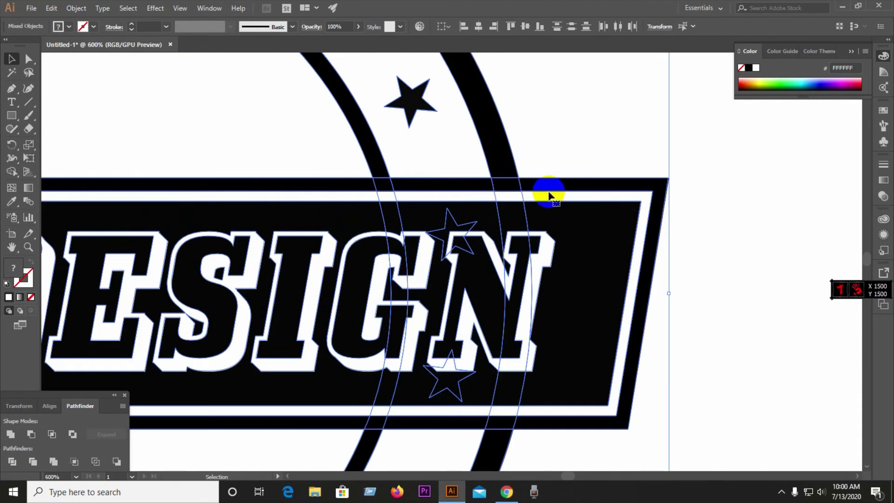
left_click(519, 193)
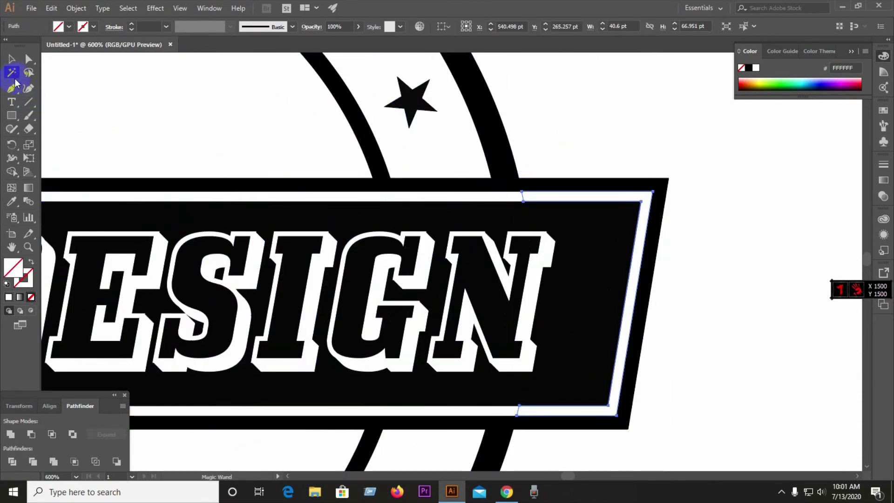
left_click(395, 210)
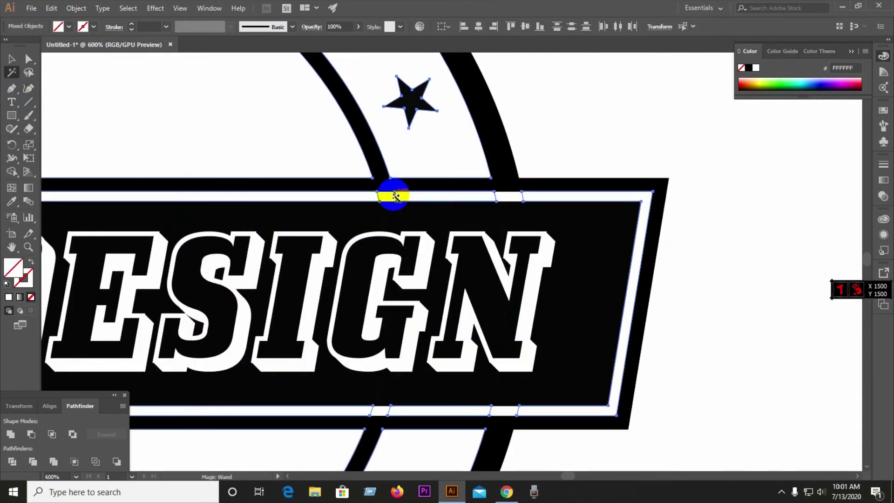
left_click(394, 194)
left_click(12, 59)
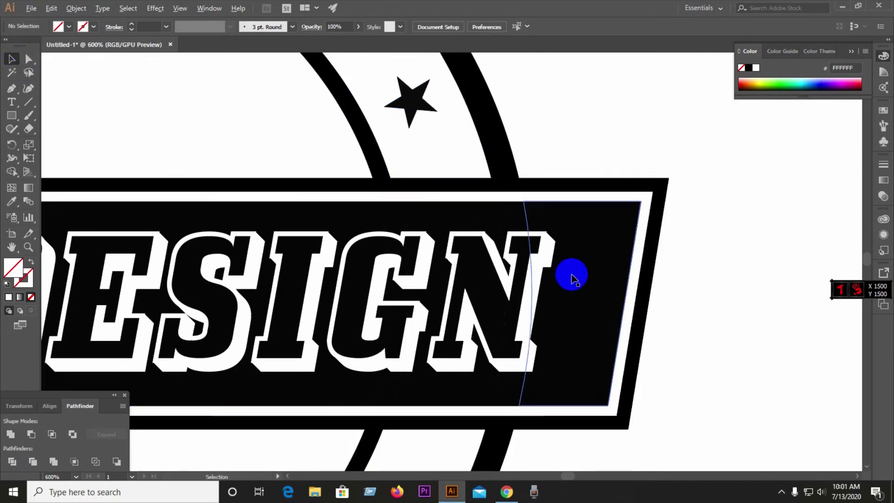
scroll(573, 277, "down", 3)
left_click_drag(124, 119, 678, 383)
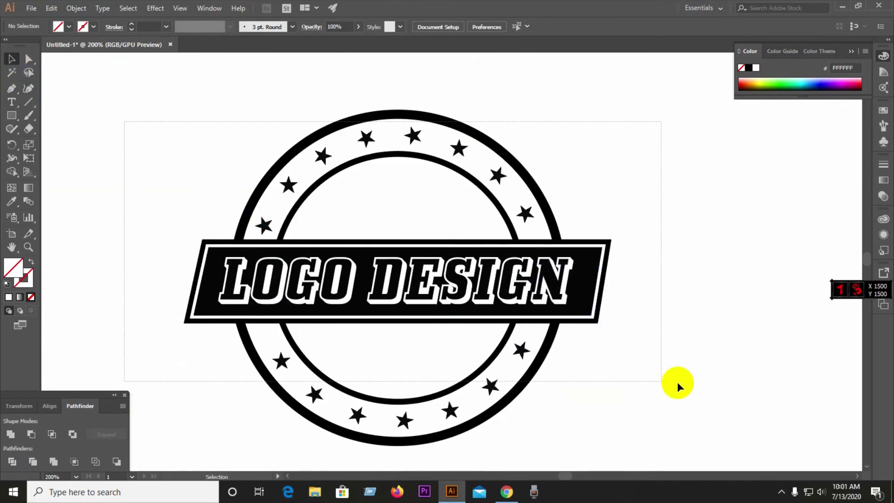
left_click(672, 383)
scroll(551, 317, "up", 2)
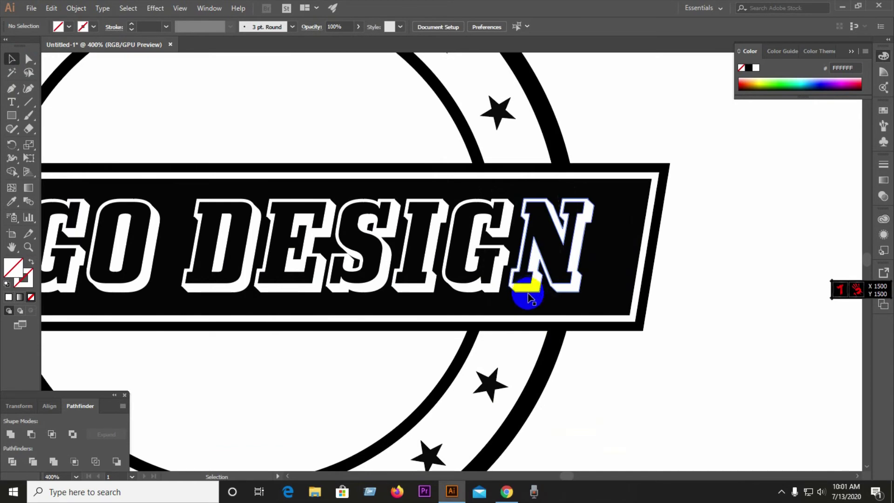
Step: Move the hidden star near N onto the banner and unite it with the black banner
left_click(531, 299)
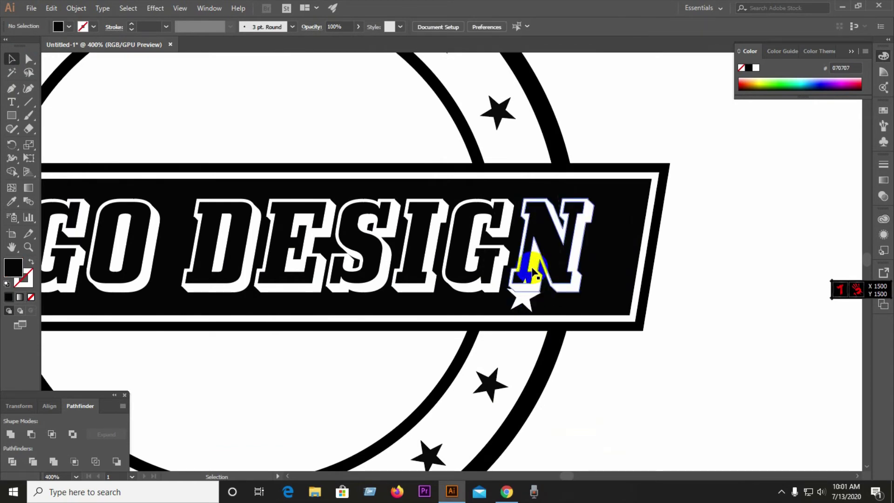
left_click(524, 298)
scroll(525, 303, "up", 4)
left_click_drag(525, 303, 510, 238)
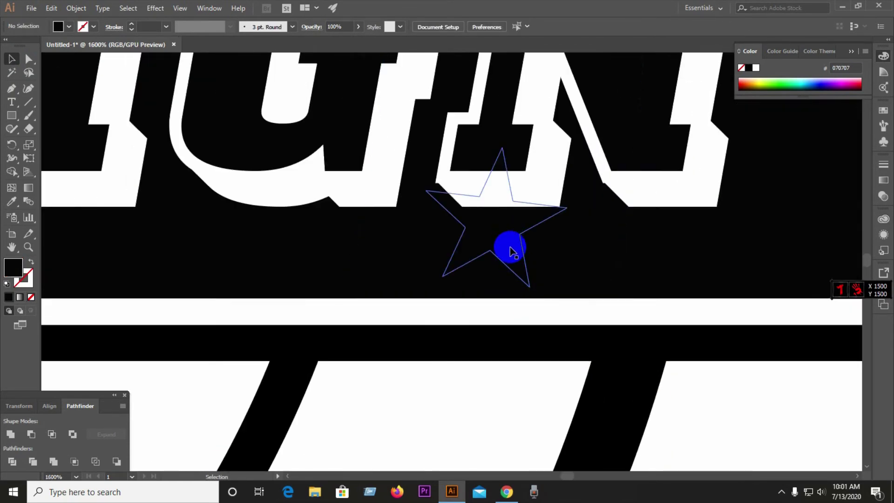
left_click(539, 183)
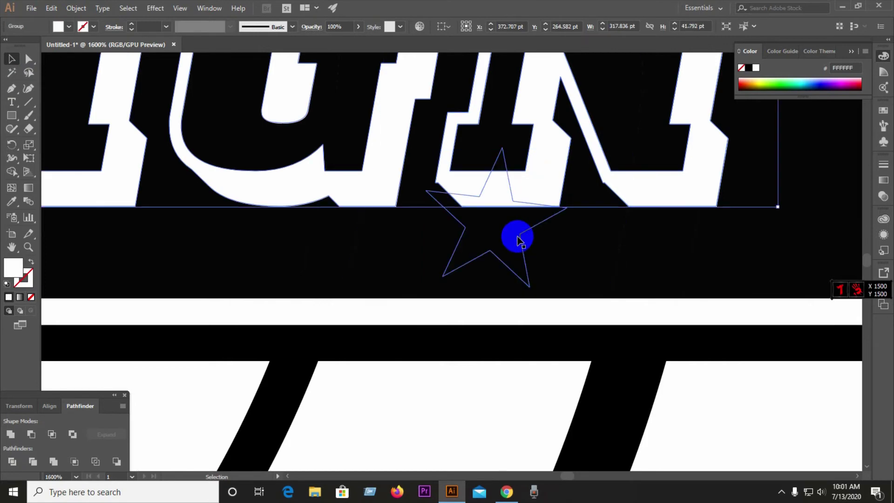
left_click(517, 239)
left_click(591, 262, "shift")
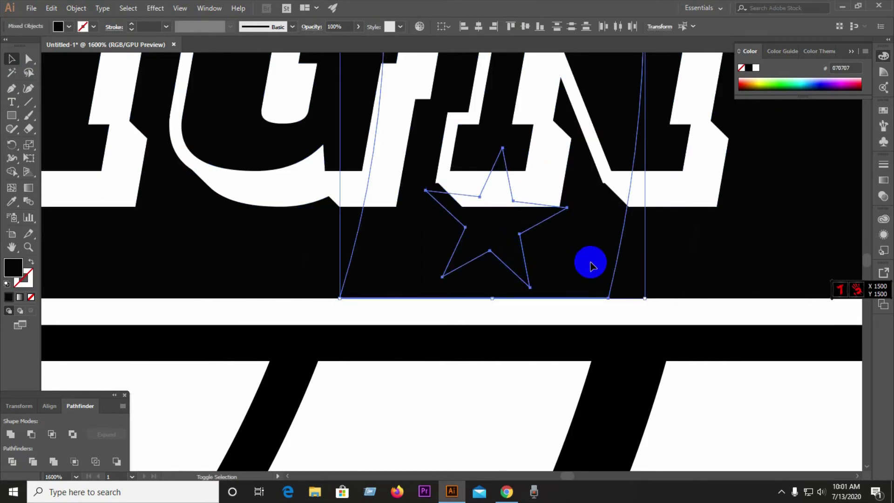
left_click(11, 436)
scroll(234, 361, "down", 4)
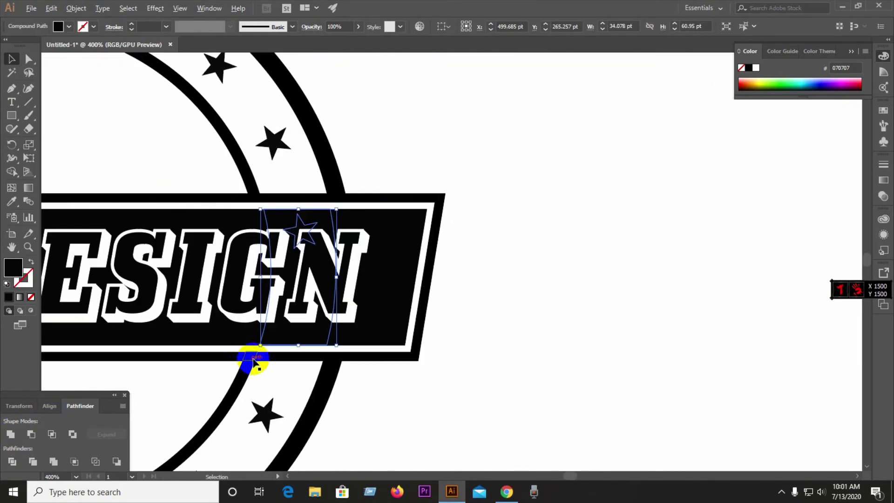
Step: Unite a second hidden star with the black banner shape
left_click(390, 160)
scroll(261, 214, "up", 4)
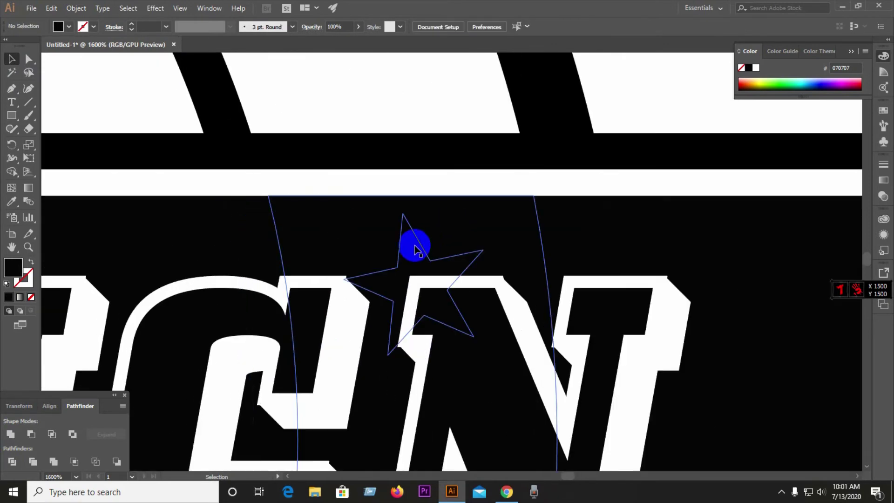
left_click(458, 234)
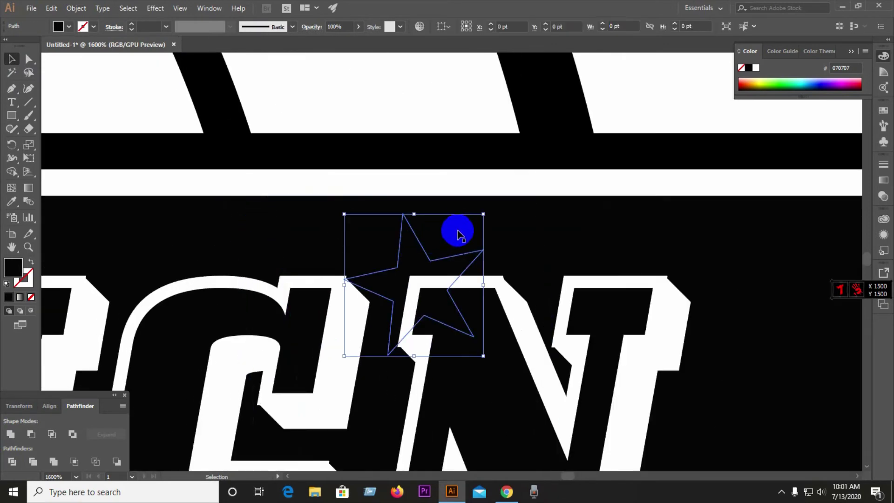
left_click(17, 436)
left_click(658, 265, "shift")
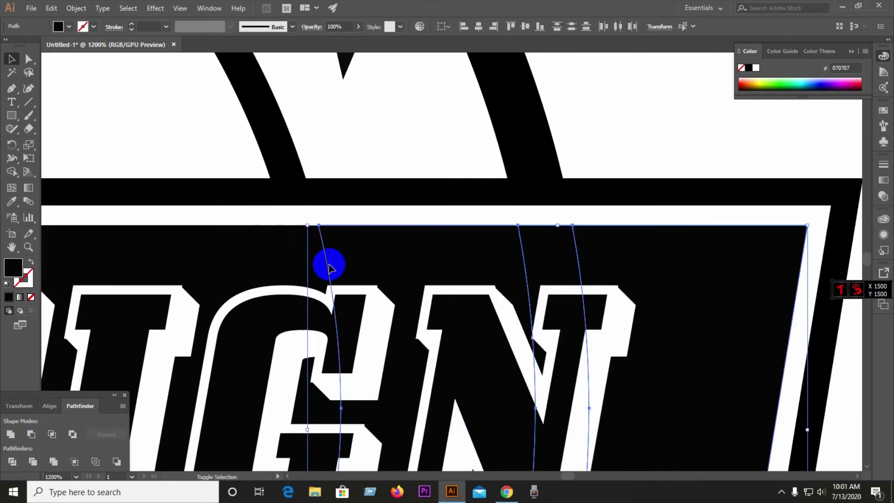
left_click(279, 266, "shift")
left_click(8, 436)
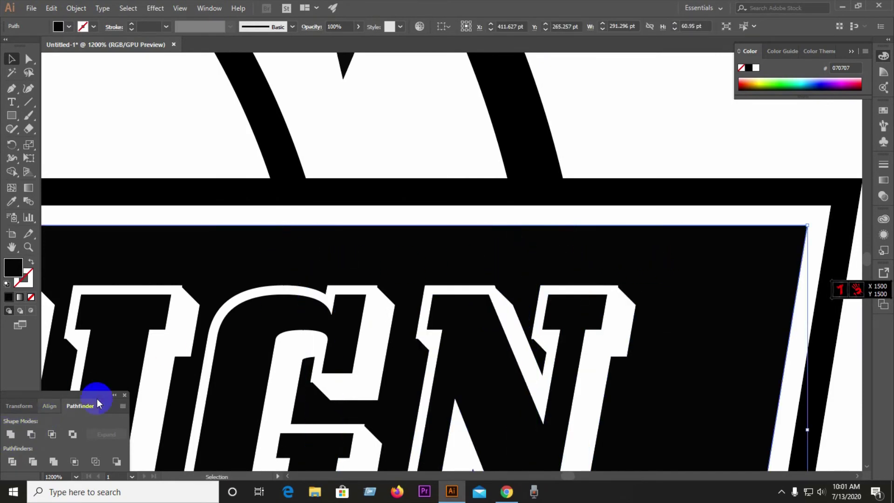
key("ctrl+minus")
key("ctrl+minus")
key("ctrl+minus")
Step: Select the hidden star and ring pieces behind the LOGO lettering
scroll(349, 347, "up", 4, "alt")
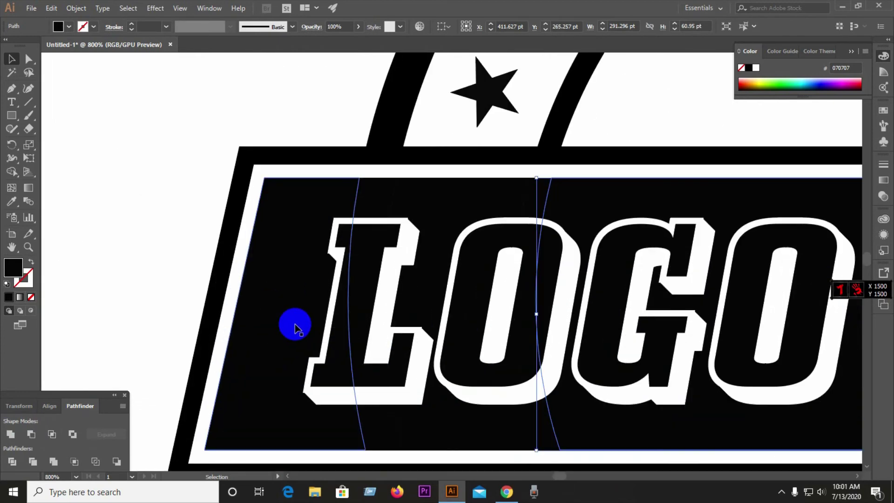
left_click(366, 301, "shift")
left_click(389, 269, "shift")
left_click(440, 221, "shift")
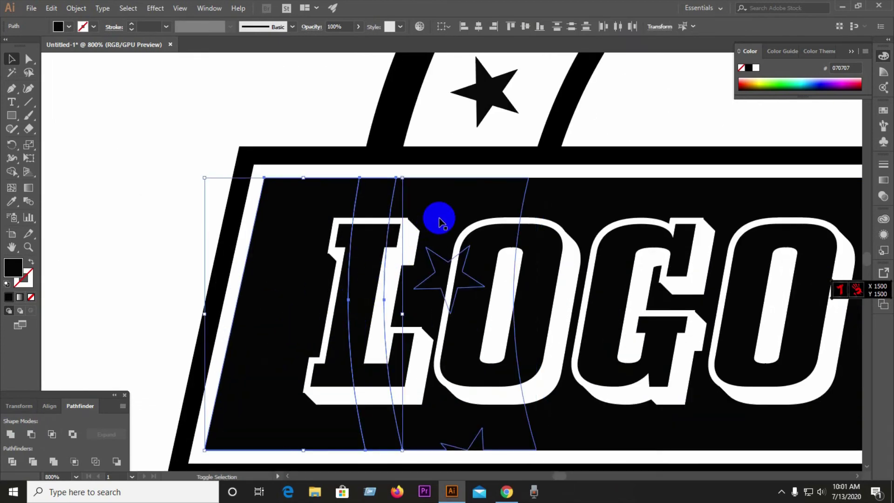
left_click(541, 203, "shift")
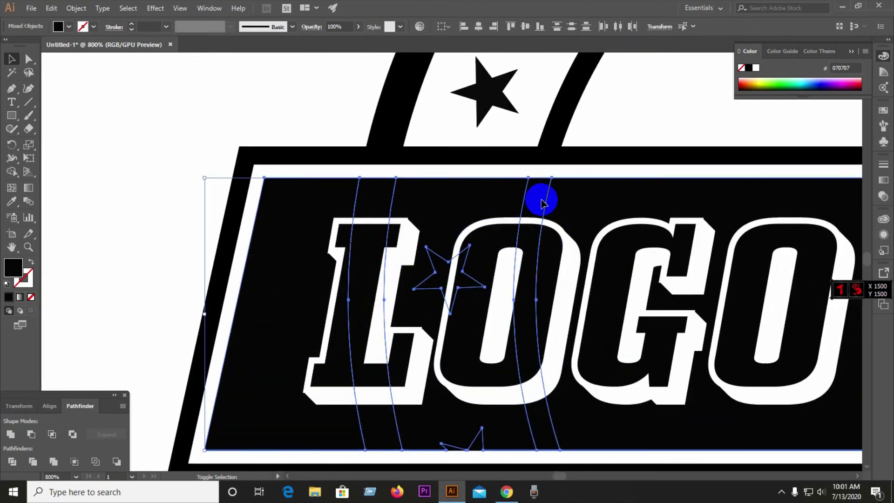
left_click(303, 380, "shift")
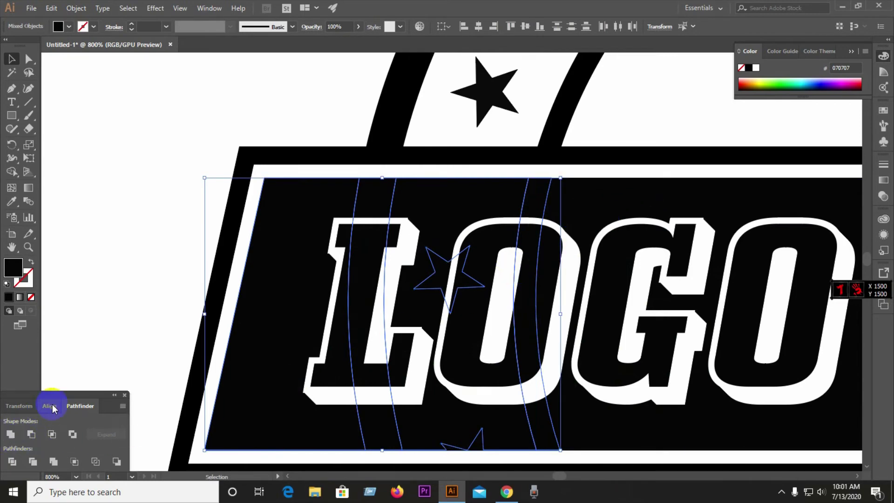
left_click(240, 270)
left_click(299, 261)
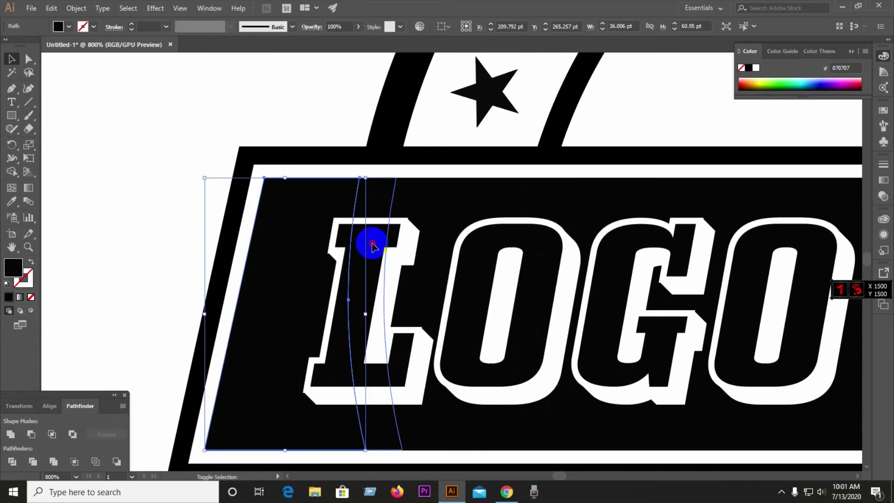
left_click(393, 234)
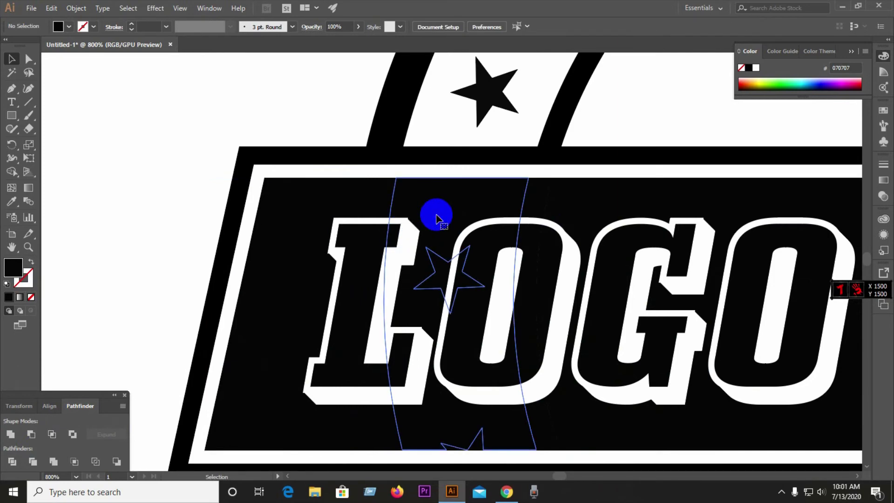
left_click(438, 214, "shift")
left_click(357, 202, "shift")
Step: Unite the hidden star near the L with the black band
left_click(94, 303)
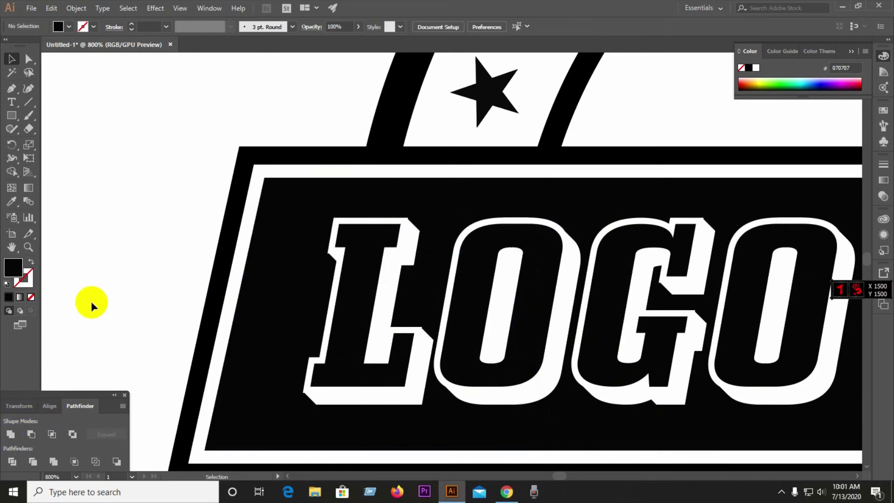
left_click(429, 262)
key("ctrl+plus")
key("ctrl+plus")
left_click(379, 292, "shift")
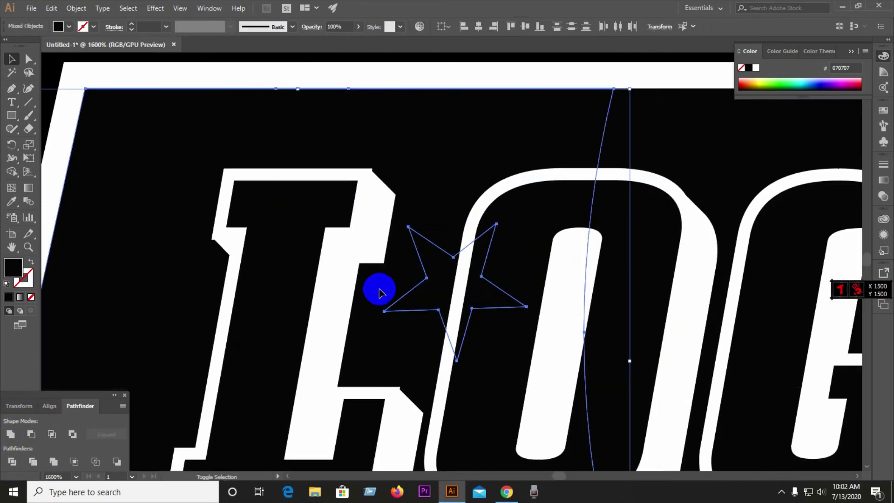
left_click(10, 434)
Step: Unite the neighbouring band pieces into one shape
key("ctrl+minus")
key("ctrl+minus")
key("ctrl+minus")
left_click(295, 286)
left_click(267, 284, "shift")
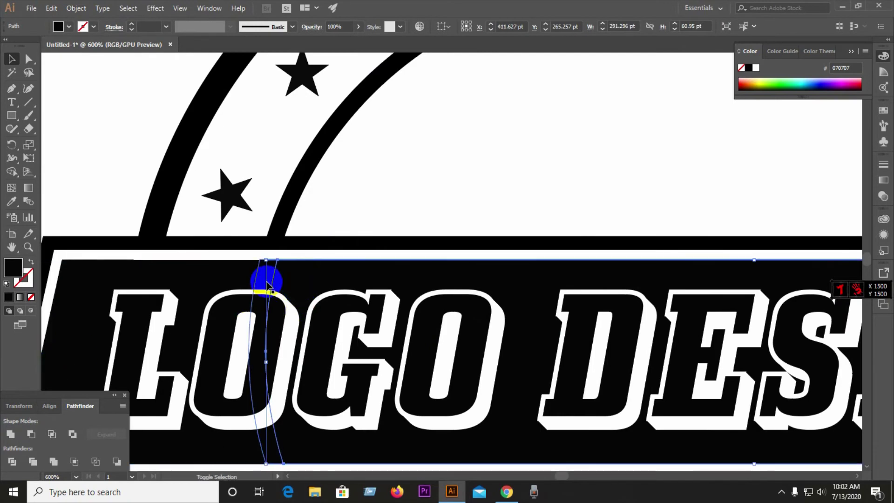
left_click(10, 435)
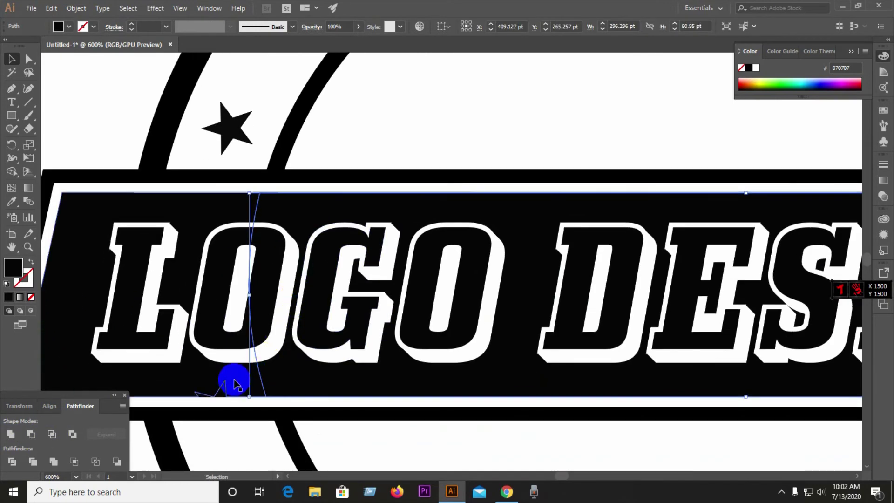
Step: Unite the small triangle fragment with the banner path, then zoom back out
scroll(229, 380, "up", 2)
left_click(211, 394, "shift")
left_click(248, 382, "shift")
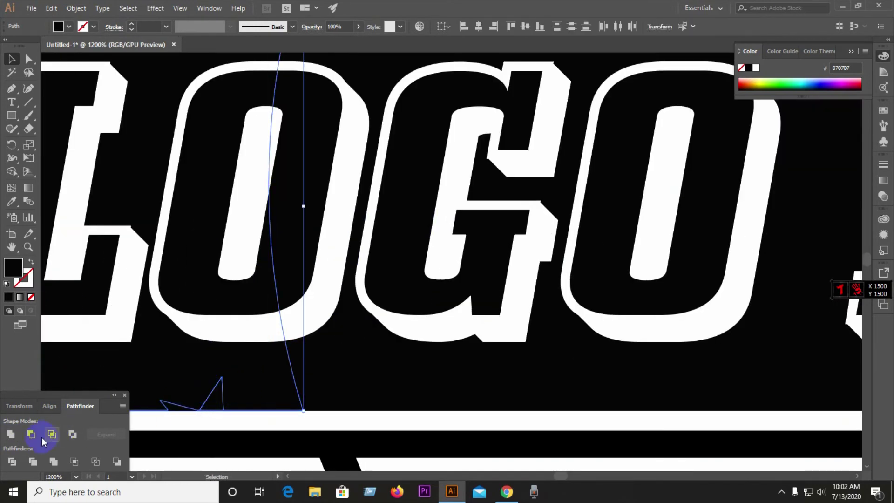
left_click(11, 434)
scroll(186, 393, "down", 2)
scroll(245, 366, "up", 2)
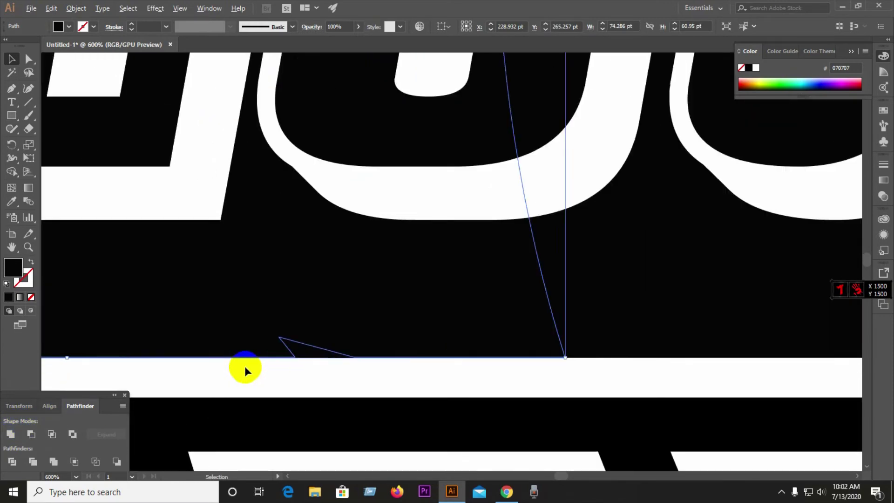
scroll(244, 366, "up", 5)
left_click(326, 345, "shift")
left_click(331, 326, "shift")
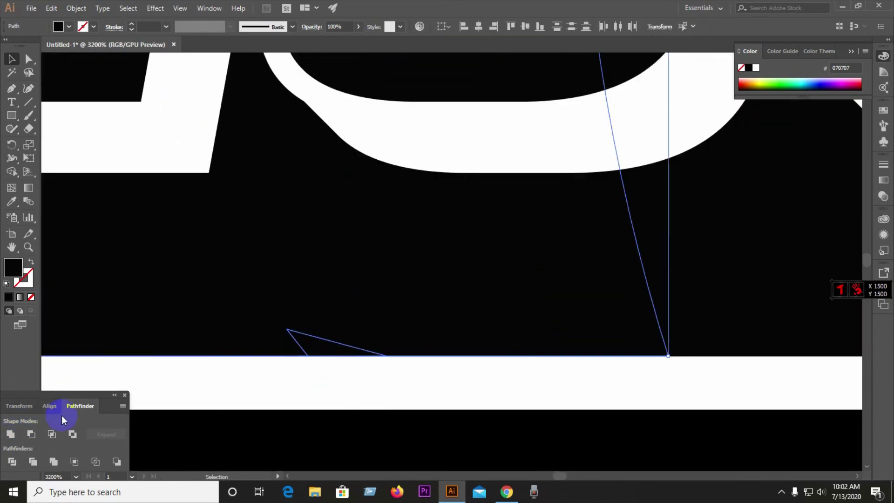
left_click(10, 436)
scroll(120, 370, "down", 5)
key("ctrl+z")
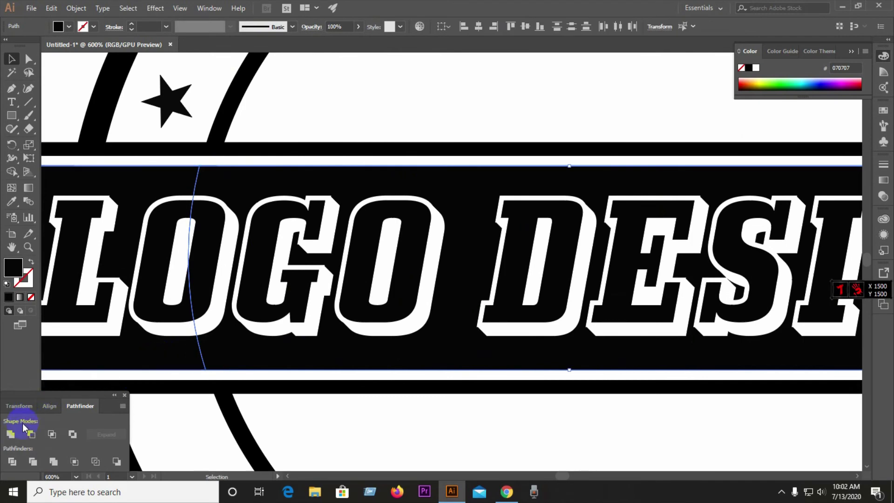
scroll(196, 373, "down", 4)
left_click(155, 193)
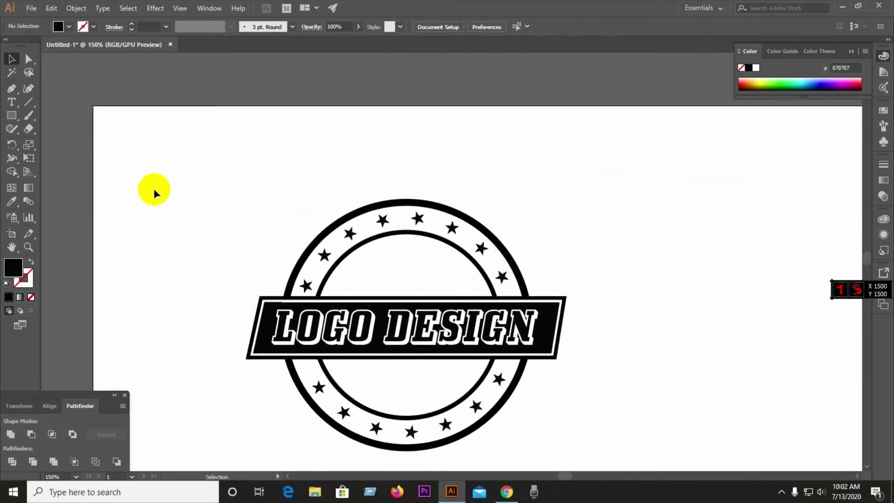
left_click_drag(155, 193, 563, 398)
left_click_drag(497, 329, 500, 337)
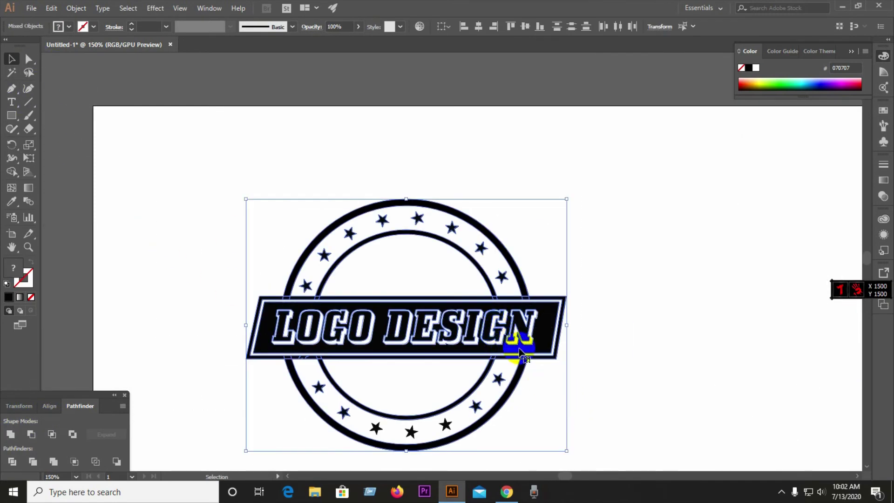
left_click(708, 336)
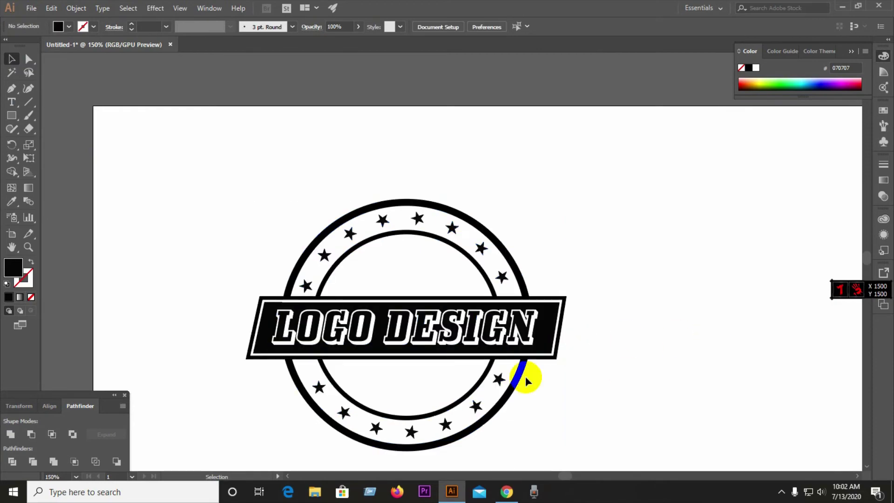
scroll(515, 343, "up", 3)
scroll(290, 293, "down", 4)
left_click(409, 294)
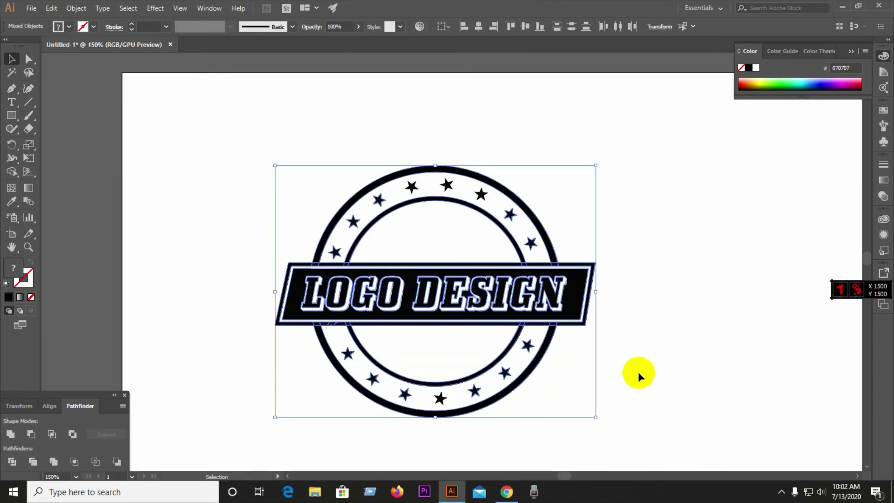
scroll(539, 290, "up", 2)
left_click(613, 199)
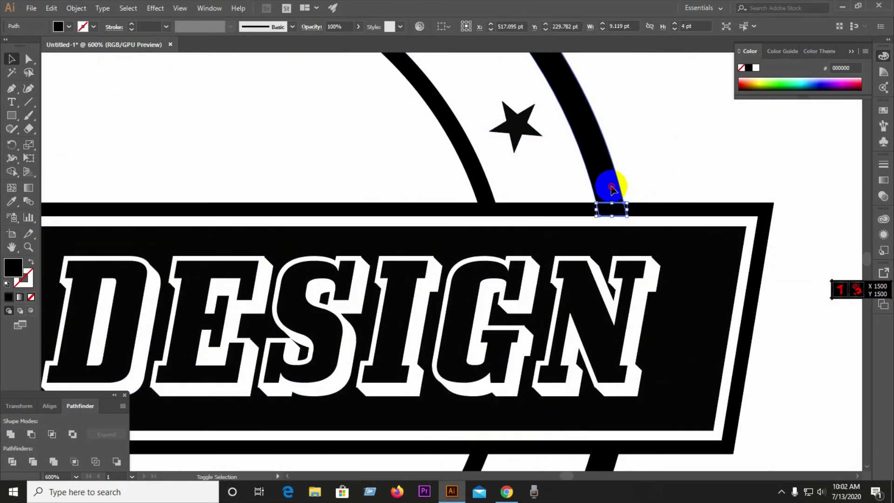
Step: Unite ring arcs with the adjoining band pieces and the banner border
left_click(495, 204, "shift")
left_click(476, 188, "shift")
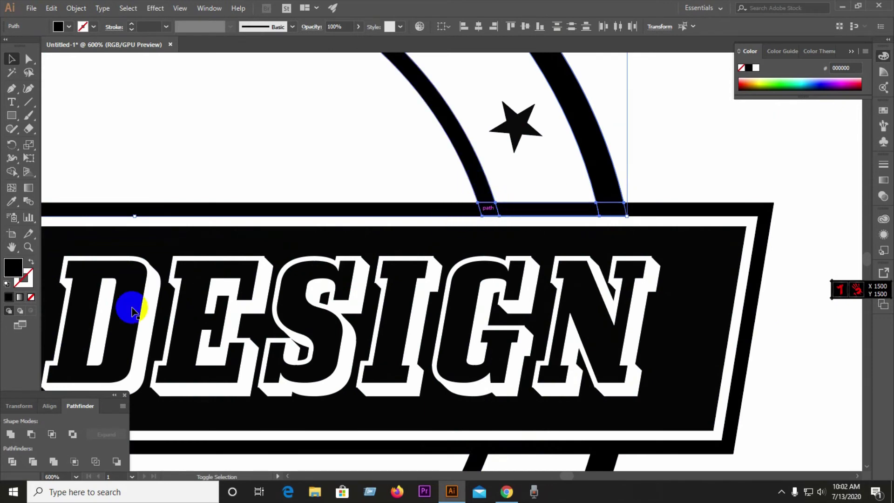
left_click(13, 436)
left_click(613, 214)
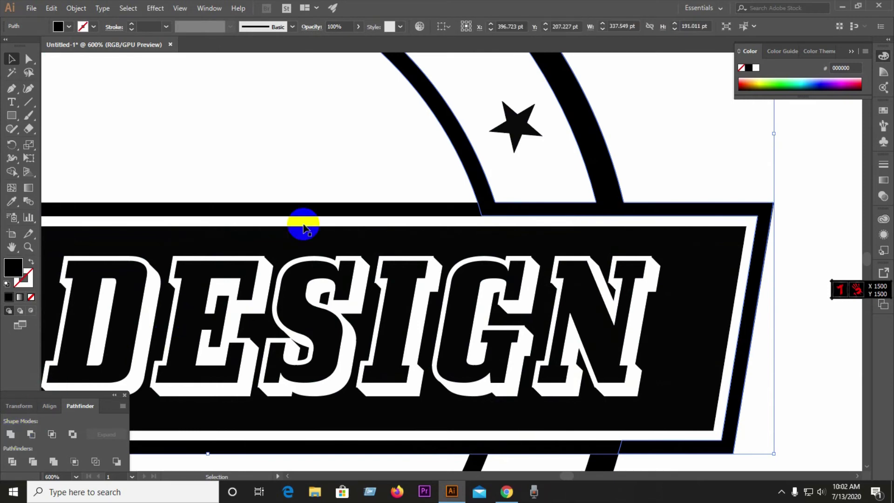
left_click(354, 177)
left_click(456, 209)
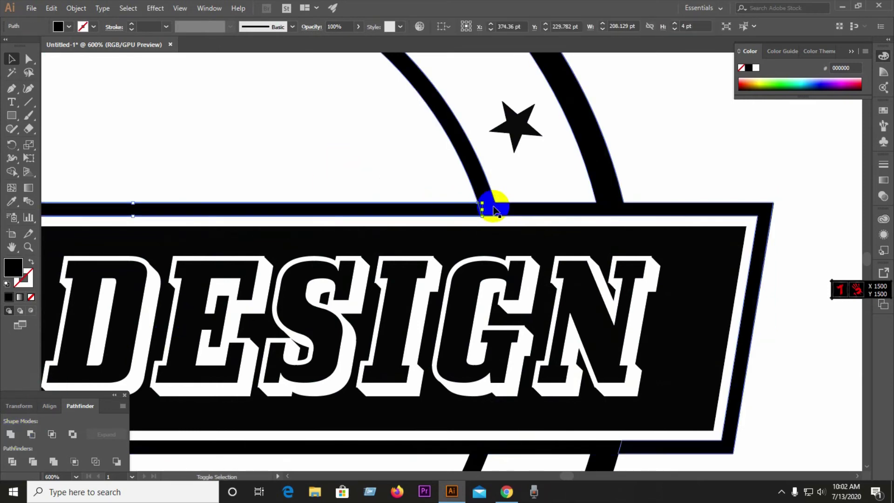
left_click(11, 435)
Step: Unite the ring arc below the banner with the banner's lower strip
scroll(518, 276, "down", 2)
scroll(524, 380, "down", 2)
scroll(465, 326, "down", 2)
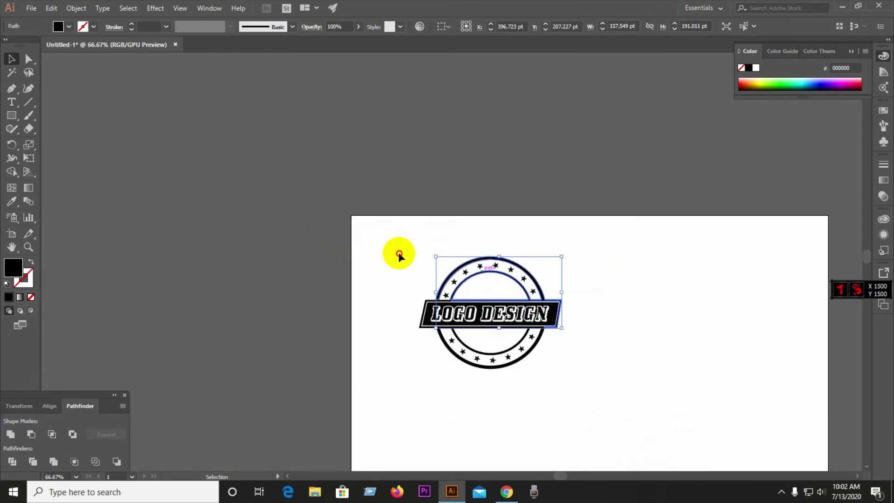
left_click(399, 253)
left_click(11, 434)
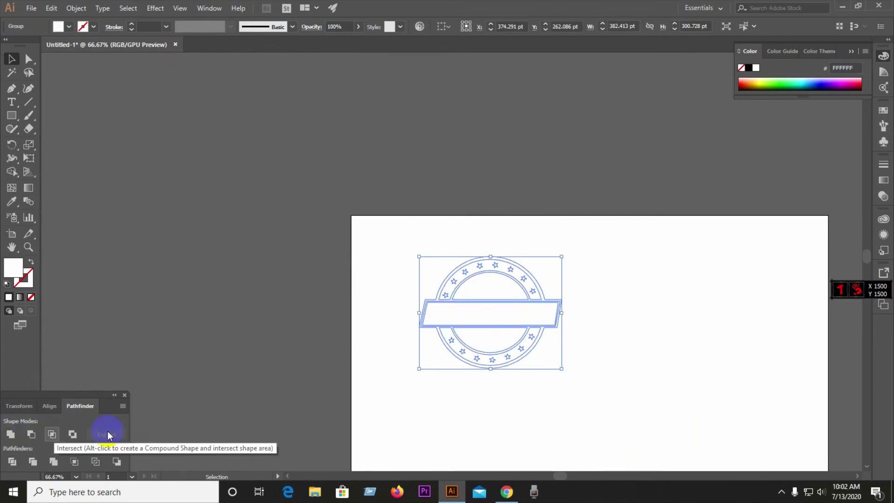
left_click(524, 365)
scroll(523, 365, "up", 4)
left_click(602, 244)
scroll(602, 244, "up", 4)
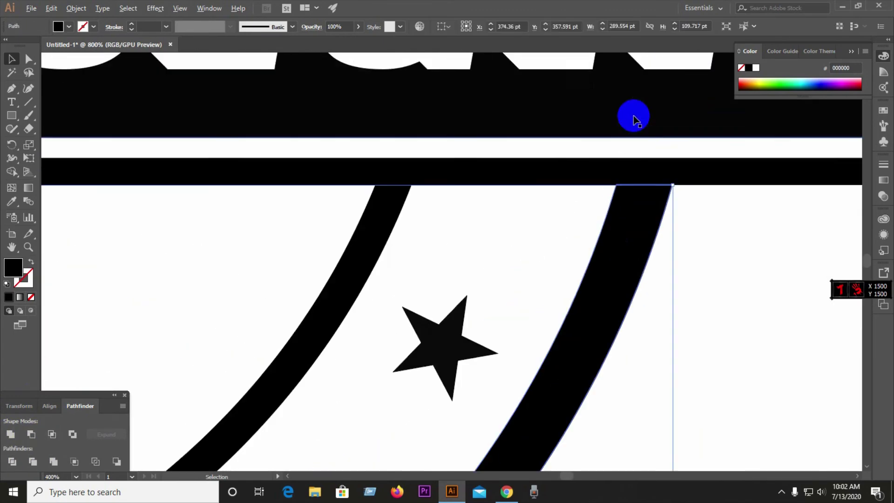
left_click(668, 199)
left_click(516, 205, "shift")
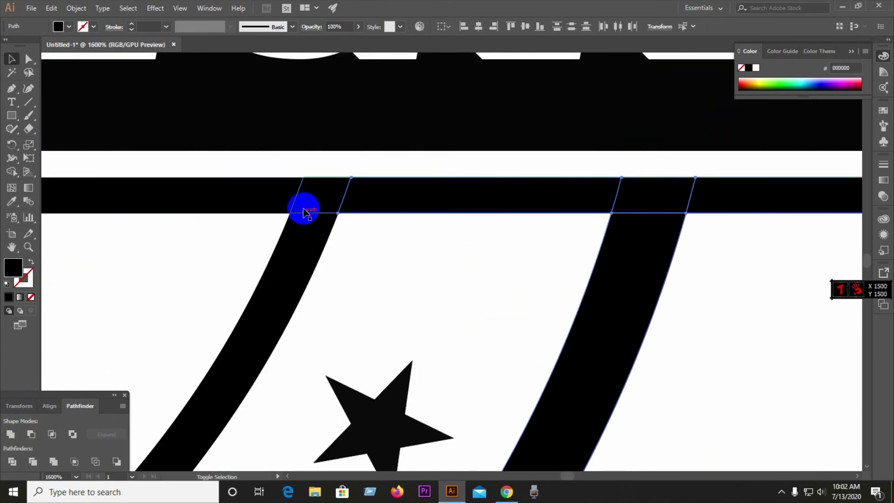
left_click(10, 435)
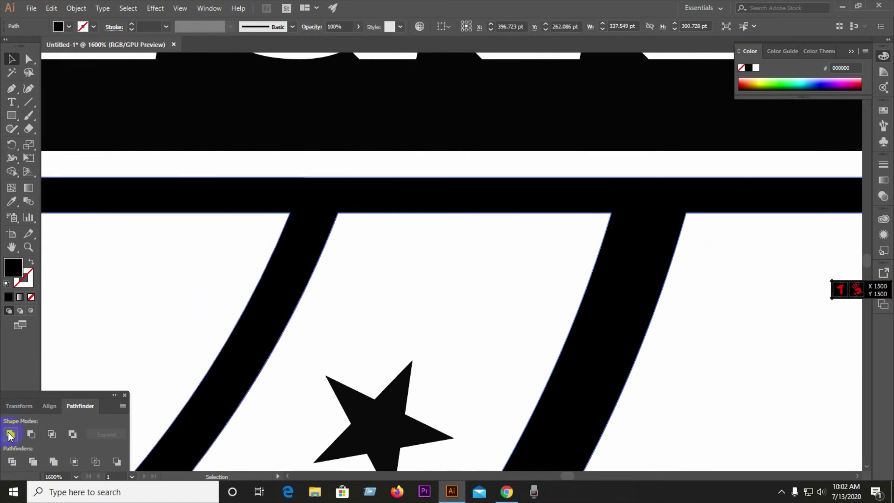
Step: Unite the small left band segments with the long band shape
key("ctrl+0")
scroll(195, 234, "up", 5)
left_click_drag(119, 226, 272, 243)
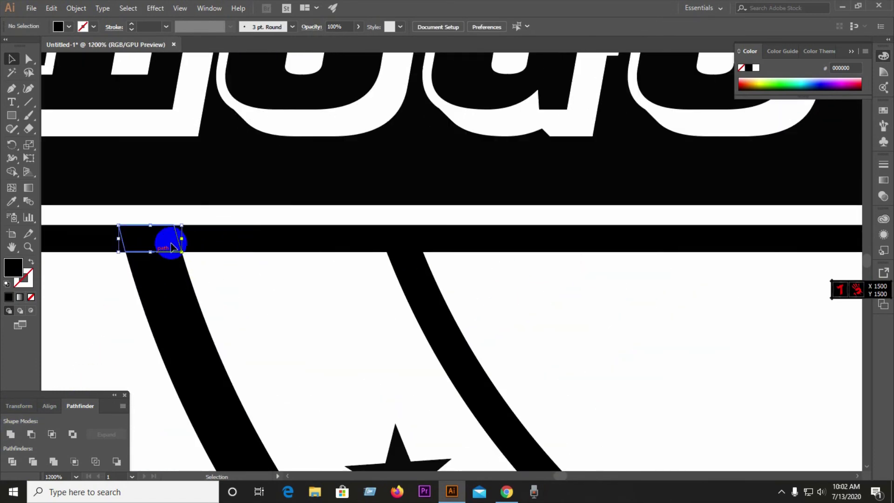
left_click(294, 239, "shift")
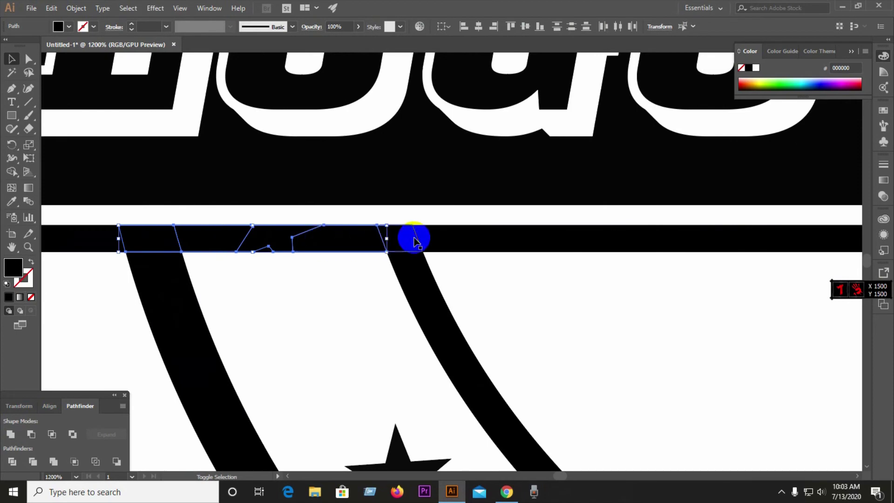
left_click(463, 238, "shift")
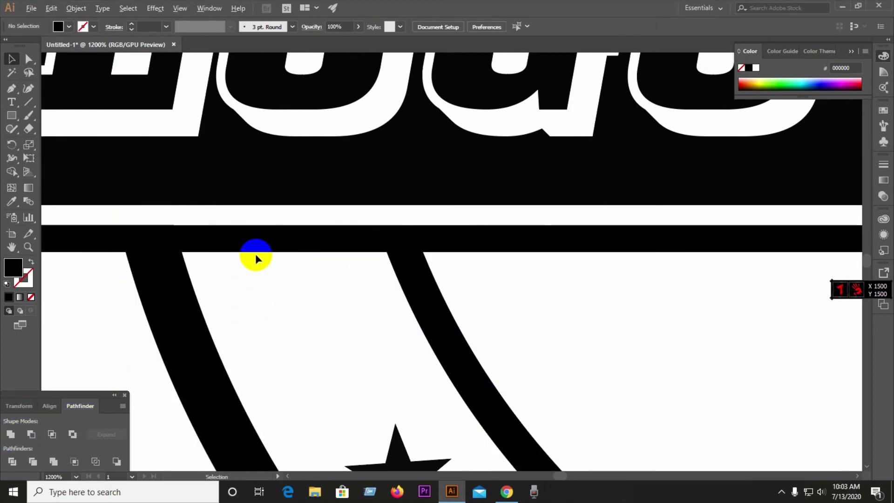
scroll(256, 253, "up", 4)
left_click(287, 199, "shift")
left_click(18, 425)
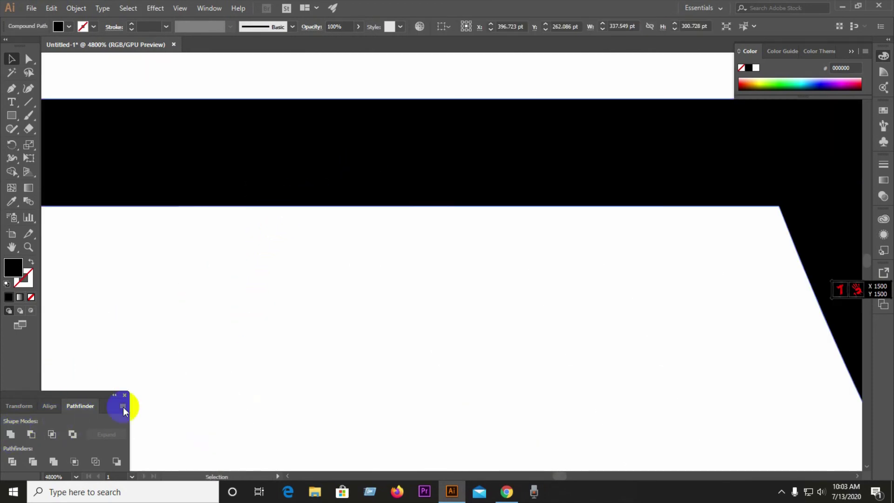
scroll(280, 326, "down", 5)
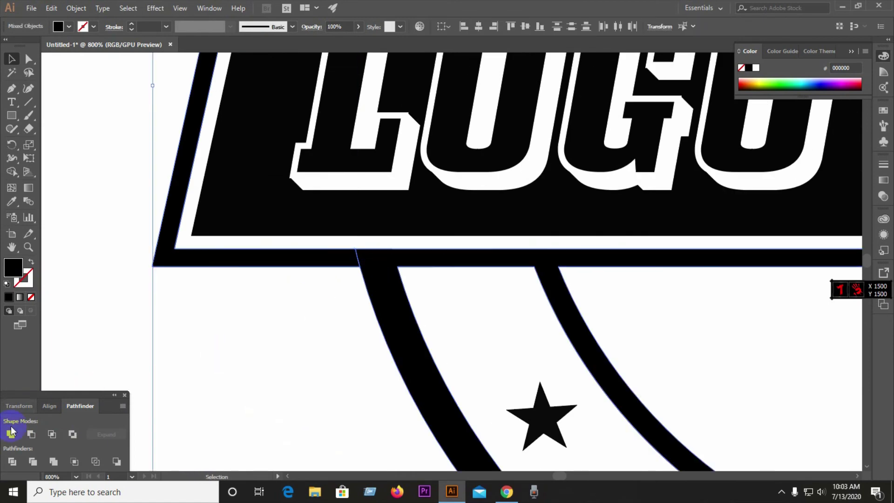
left_click(144, 367)
scroll(180, 336, "down", 4)
left_click(546, 354)
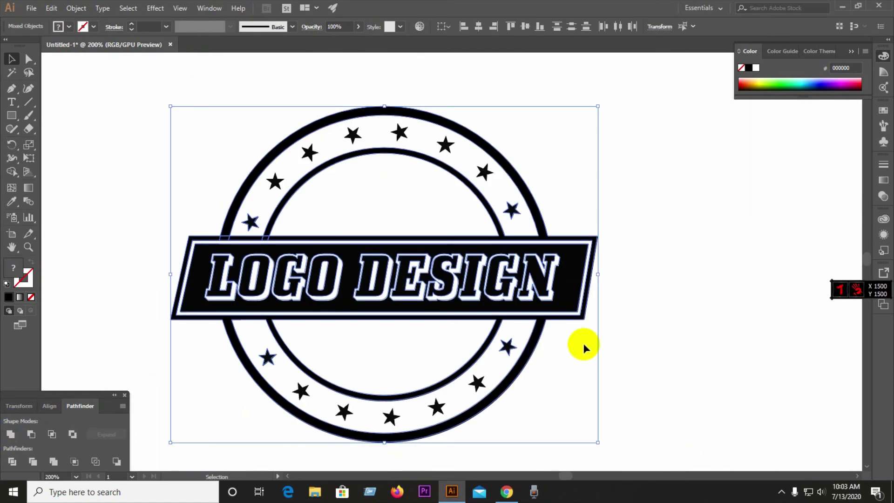
Step: Unite the two segments where the left ring arcs meet the banner's top edge
left_click(230, 200)
scroll(230, 205, "up", 5)
left_click(226, 397)
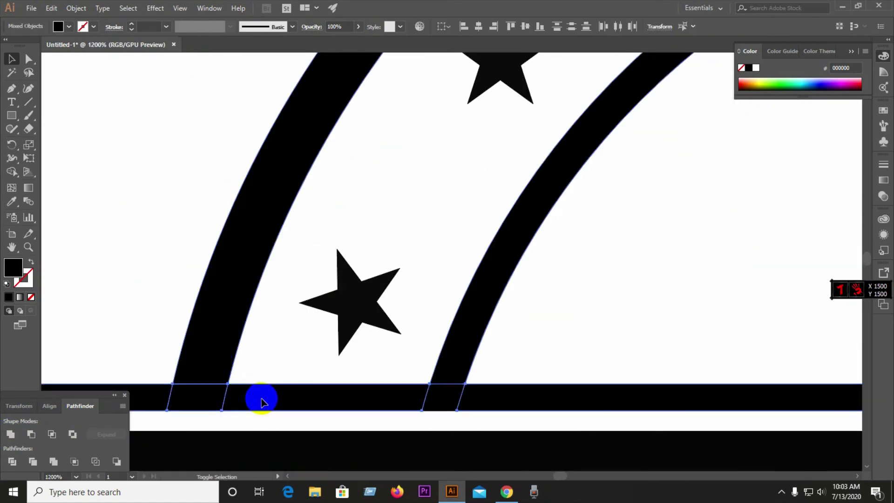
left_click(447, 397, "shift")
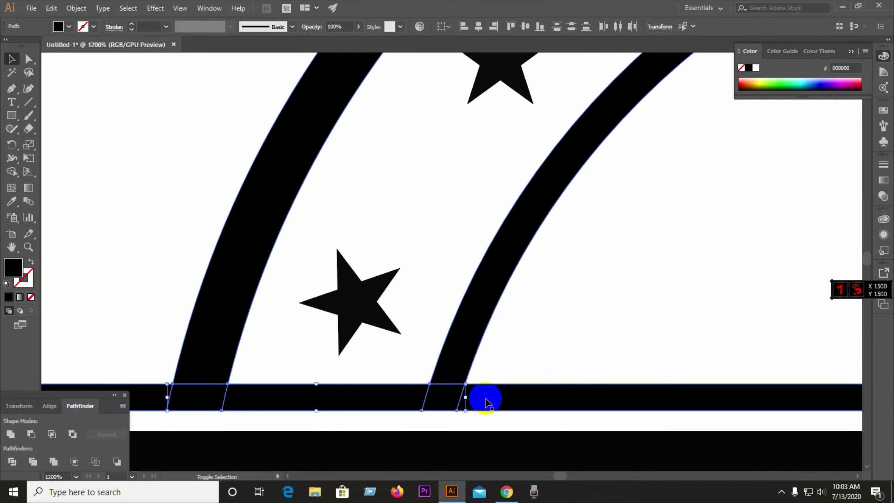
left_click(15, 436)
left_click(356, 279)
scroll(307, 298, "down", 5)
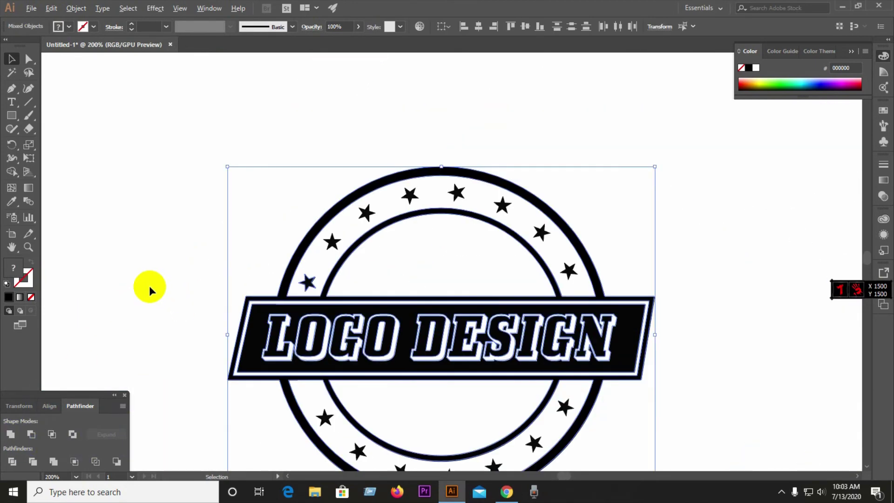
left_click(143, 270)
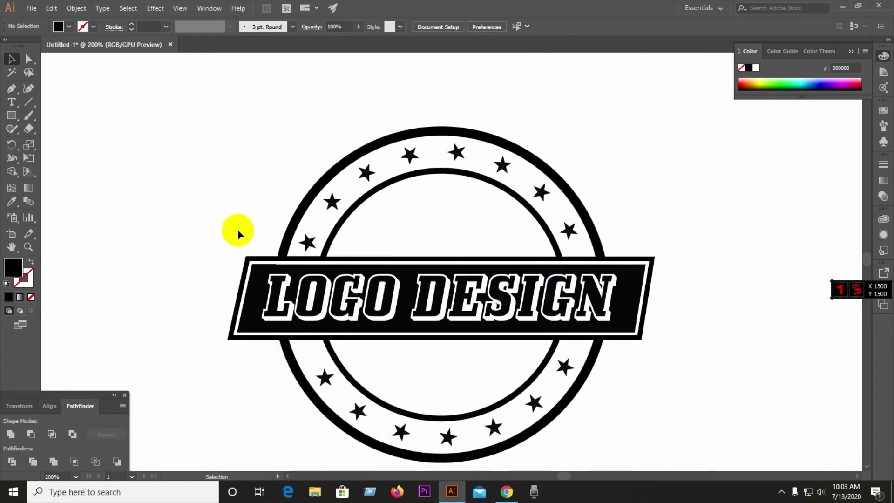
scroll(238, 229, "down", 2)
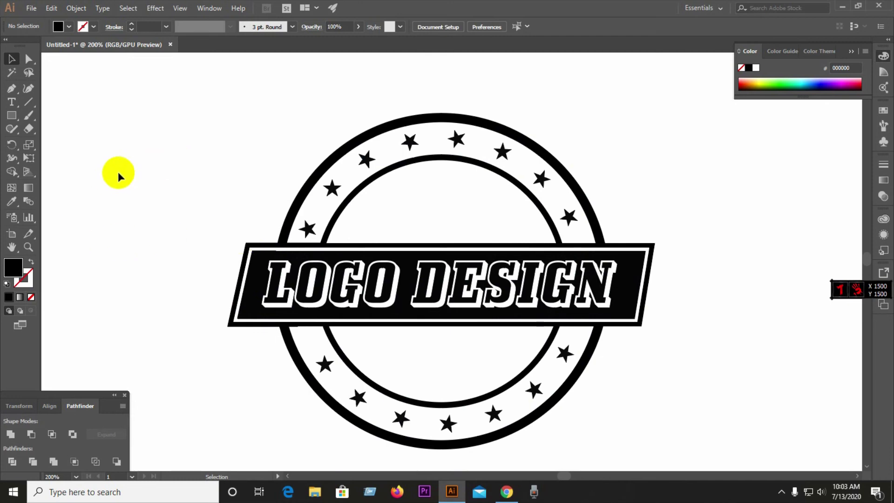
Step: Add a '2020' text object, shrink it, and move it onto the badge
left_click(14, 105)
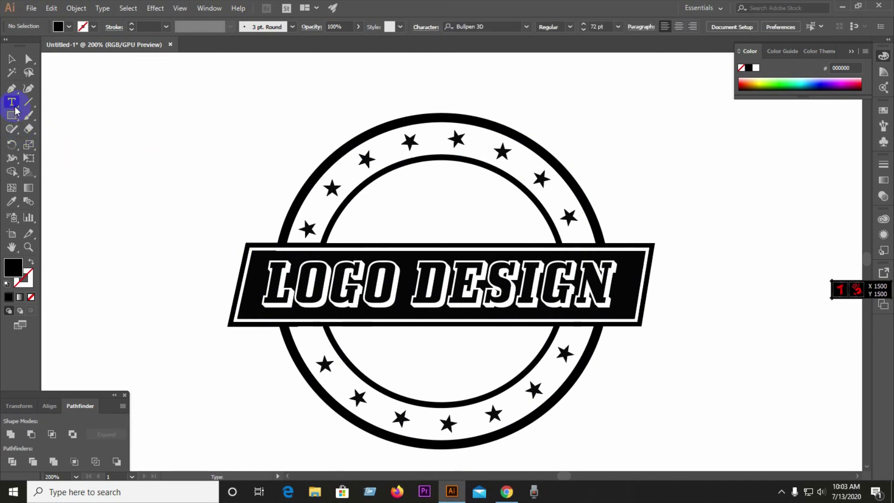
left_click(130, 141)
type("202")
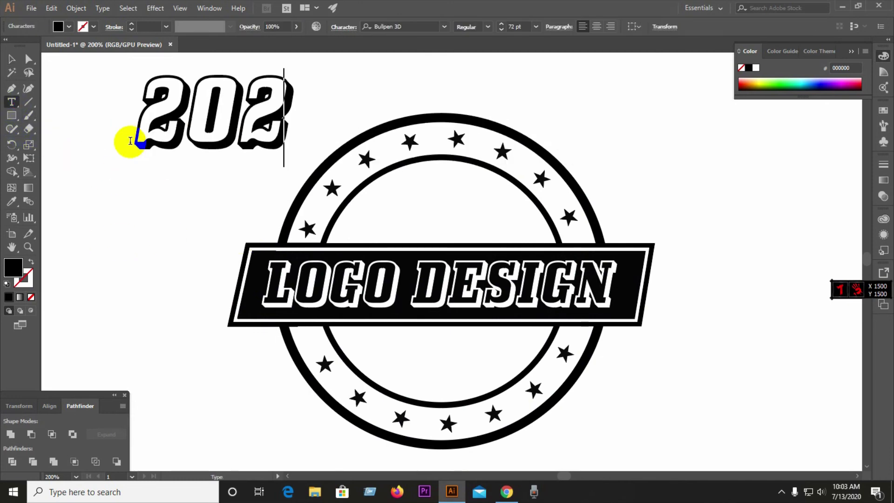
type("0")
left_click(12, 60)
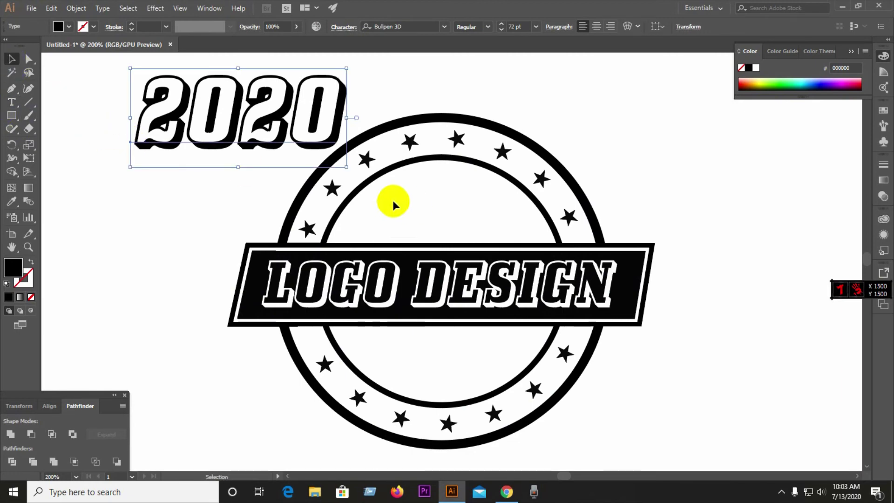
left_click_drag(350, 167, 287, 148)
left_click(285, 150)
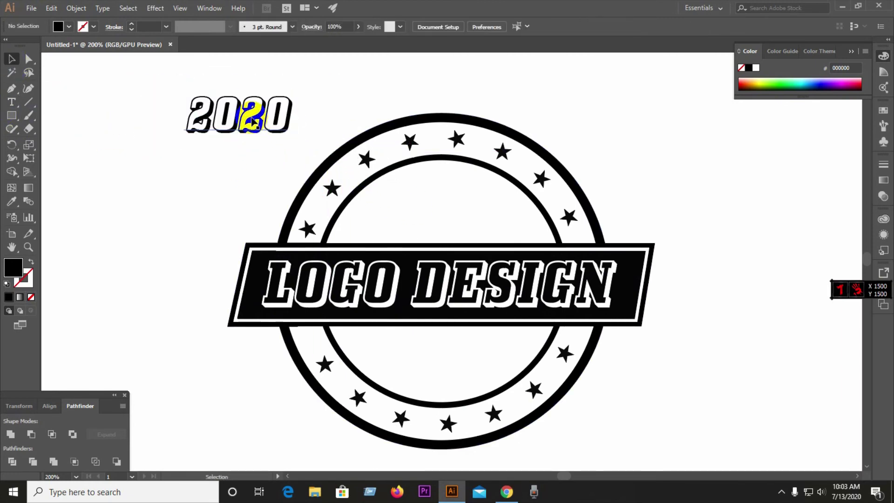
mouse_move(247, 113)
left_mouse_down()
mouse_move(417, 327)
mouse_move(455, 349)
left_mouse_up()
Step: Scale 2020 down further and centre it below the banner inside the ring
key("ctrl+minus")
key("ctrl+minus")
key("ctrl+plus")
left_click_drag(463, 298, 412, 263)
left_click(347, 280)
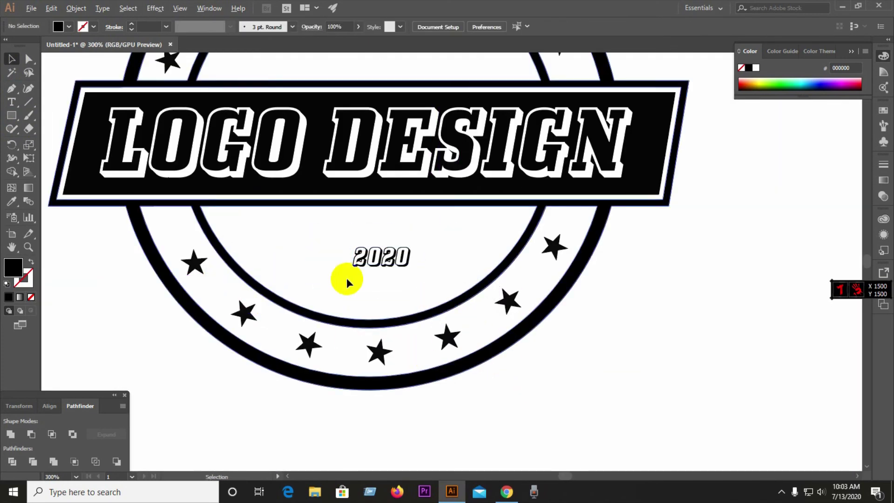
key("ctrl+minus")
key("ctrl+minus")
key("ctrl+plus")
key("ctrl+plus")
left_click(400, 294)
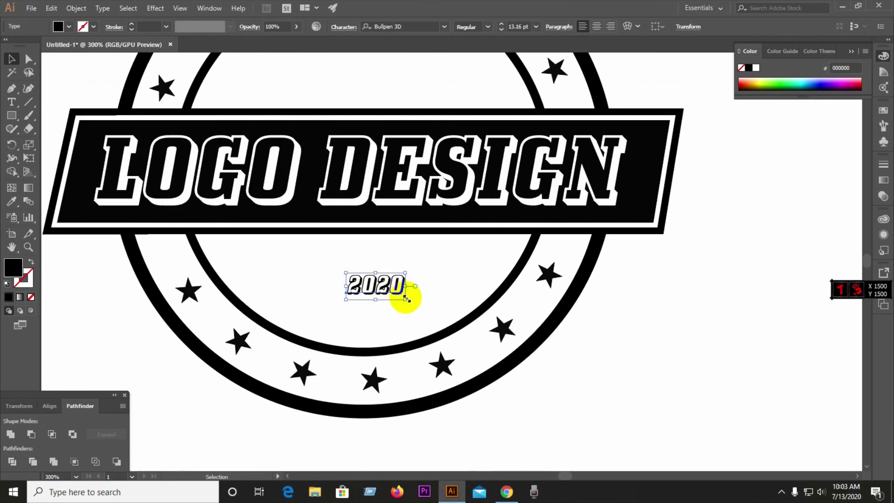
mouse_move(406, 298)
left_mouse_down()
mouse_move(378, 283)
mouse_move(378, 299)
left_mouse_up()
left_click(410, 289)
left_click(354, 308)
key("ctrl+1")
scroll(357, 284, "up", 1)
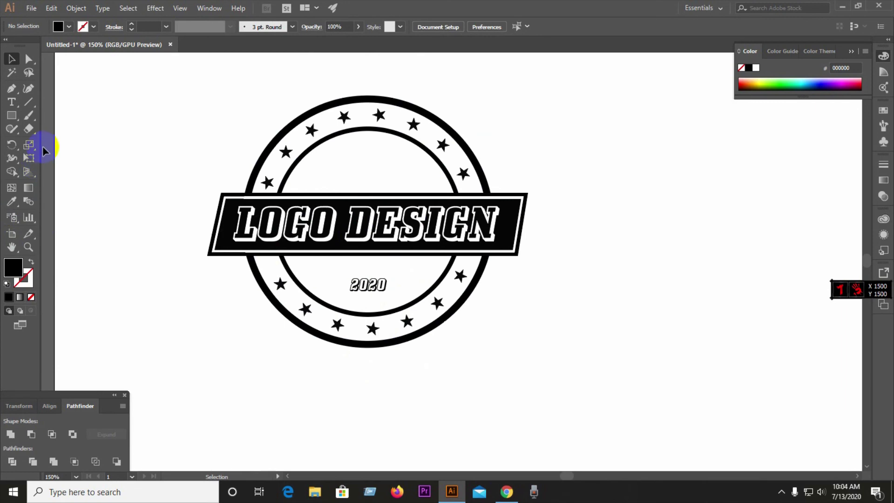
Step: Add a 'since' text object and shrink it to a small size
left_click(12, 104)
left_click(135, 107)
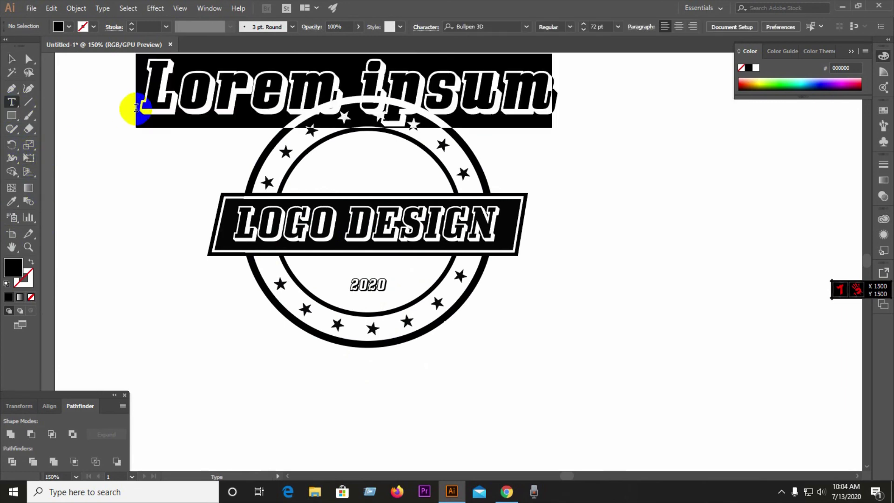
type("since")
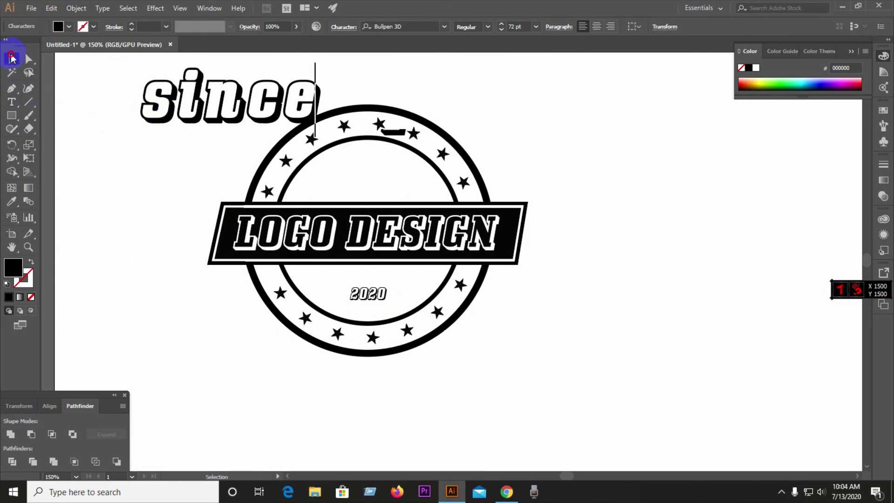
left_click(11, 58)
mouse_move(321, 123)
left_mouse_down()
mouse_move(255, 110)
mouse_move(368, 292)
left_mouse_up()
Step: Size 'since' to match 2020 and place it above the banner inside the ring
scroll(339, 300, "up", 4)
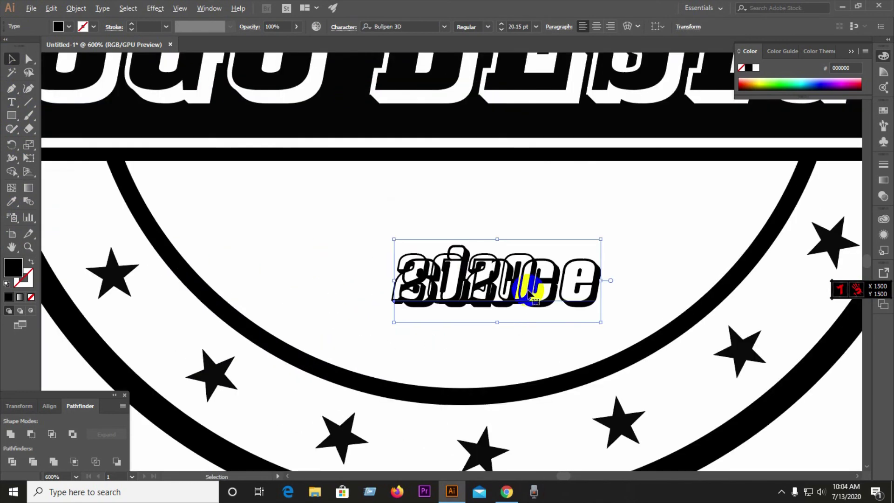
left_click_drag(530, 293, 520, 287)
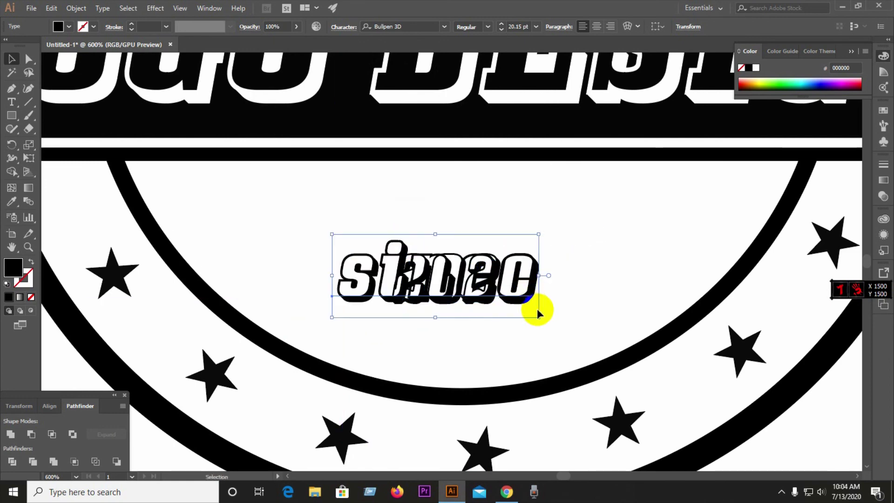
scroll(538, 311, "up", 2)
left_click_drag(541, 326, 541, 328)
scroll(380, 281, "down", 2)
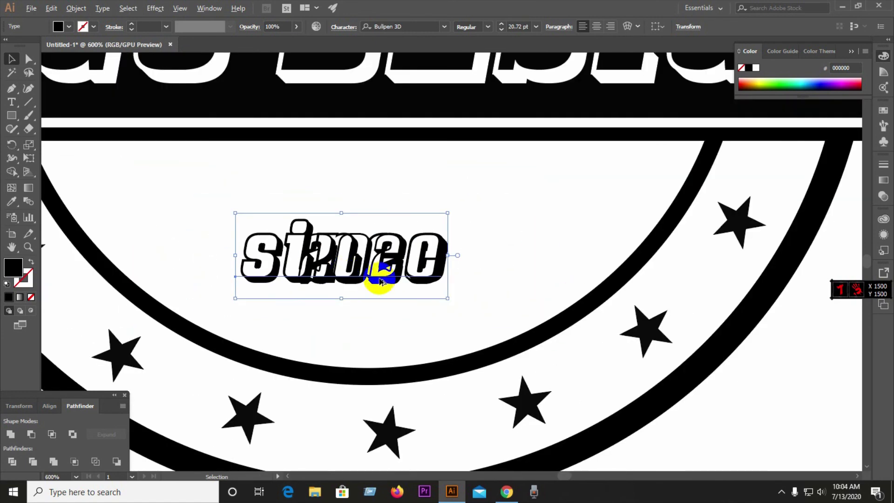
left_click_drag(379, 281, 372, 134)
scroll(433, 233, "down", 4)
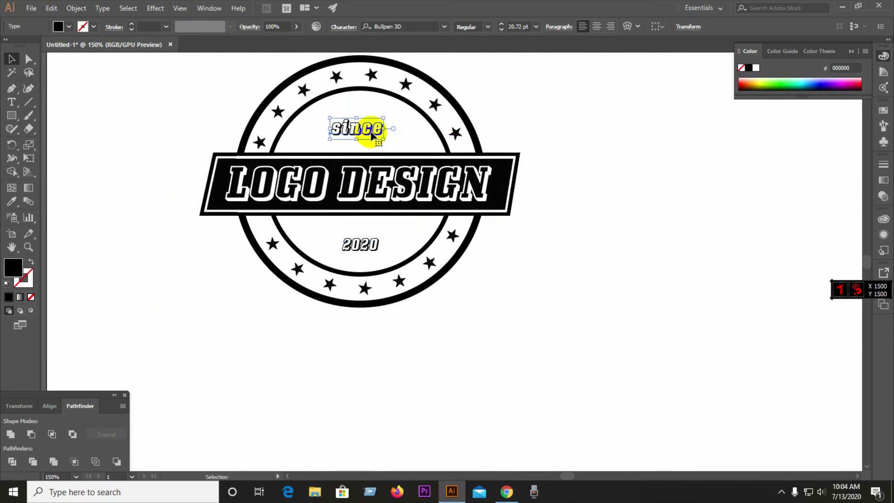
Step: Nudge 2020 slightly higher and select it together with 'since'
left_click(390, 242)
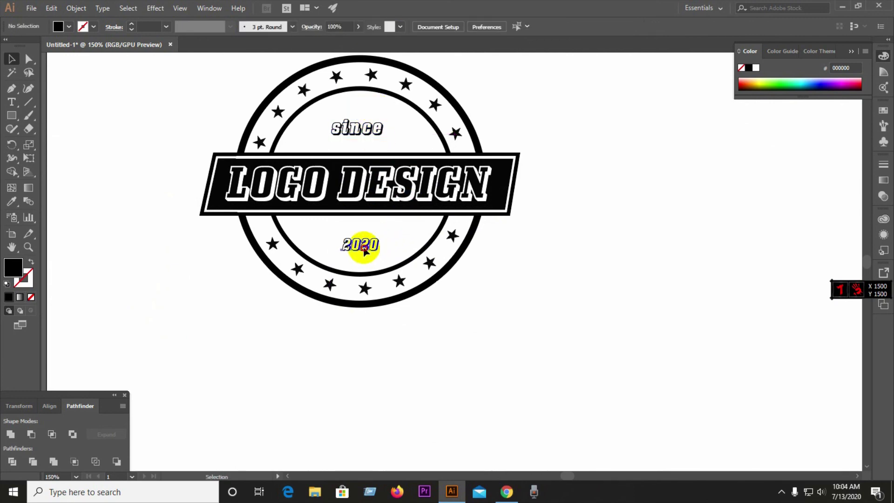
left_click_drag(363, 245, 363, 243)
left_click(374, 130)
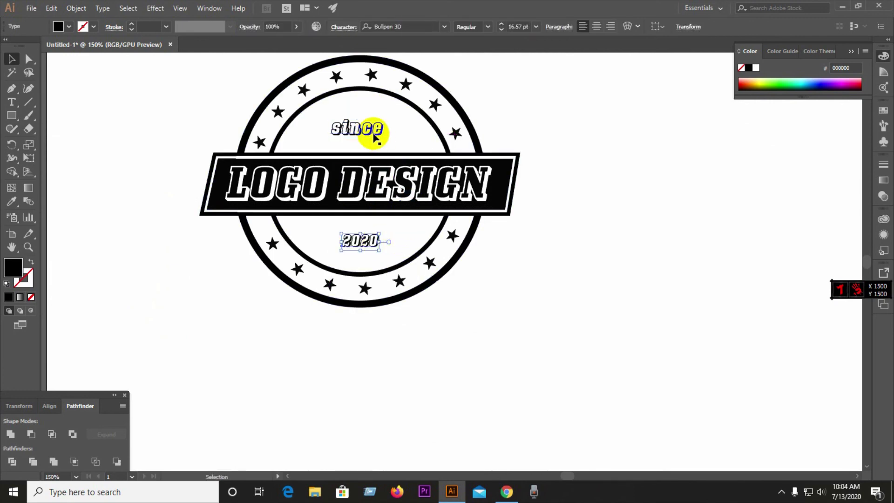
Step: Horizontally centre the 'since' and '2020' texts on each other
left_click(52, 430)
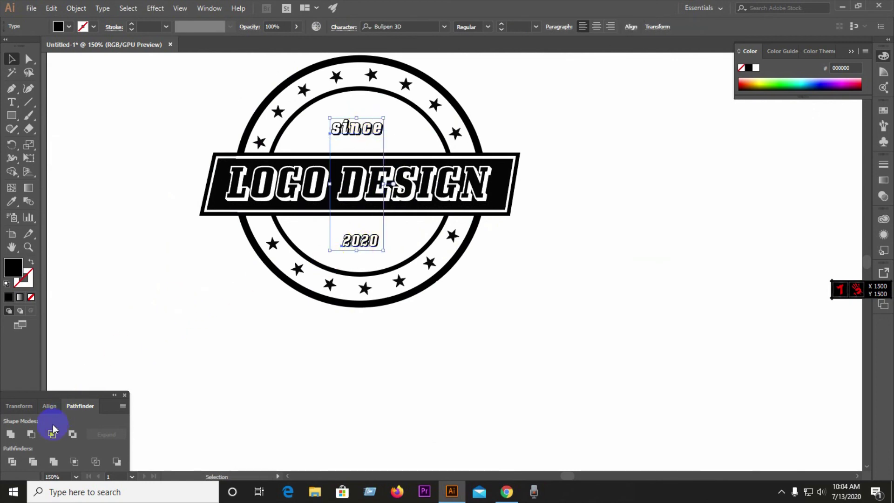
left_click(46, 410)
left_click(320, 403)
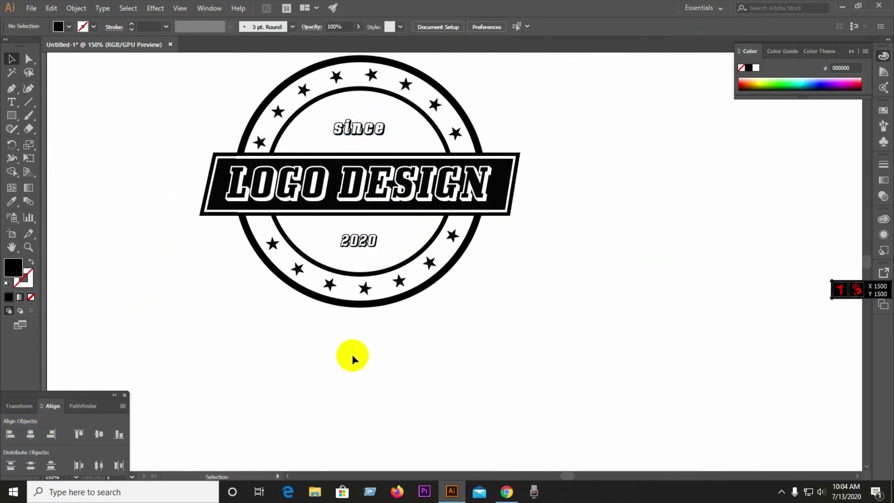
scroll(352, 355, "down", 1)
scroll(327, 203, "up", 1)
scroll(328, 202, "up", 1)
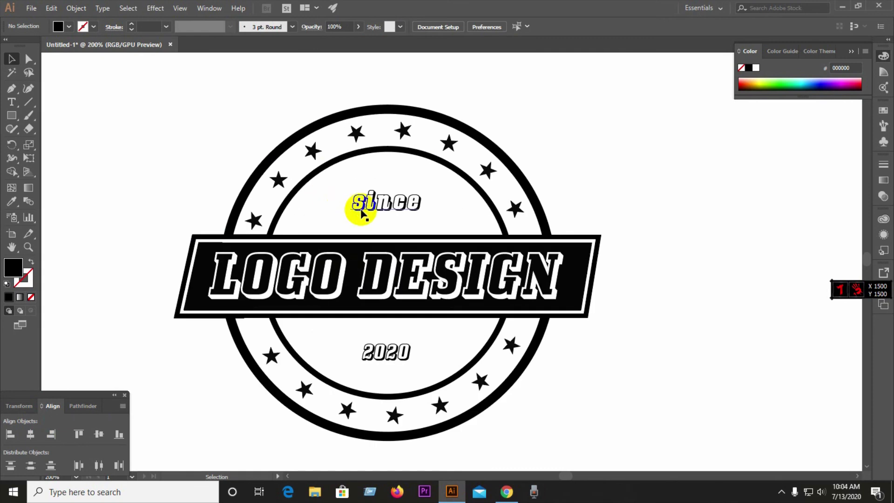
Step: Convert 'since' and '2020' to outlines, then marquee-select the whole badge
left_click(372, 202)
left_click(385, 351, "shift")
right_click(387, 352)
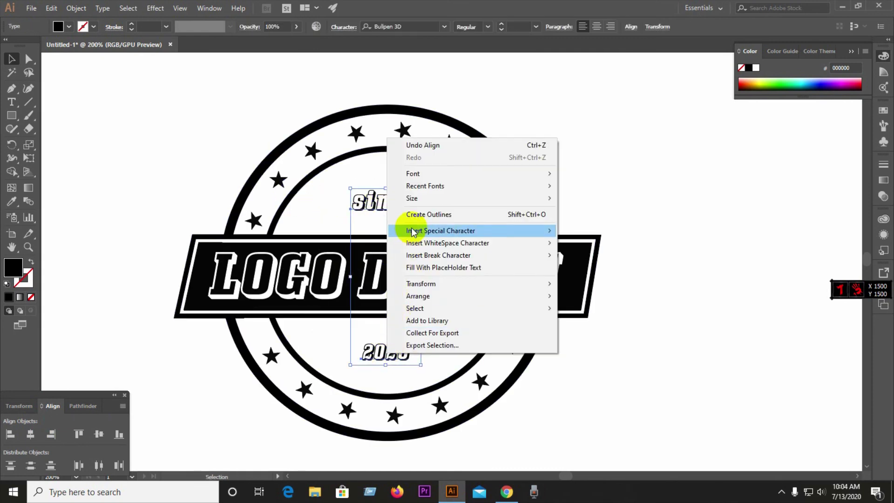
left_click(414, 215)
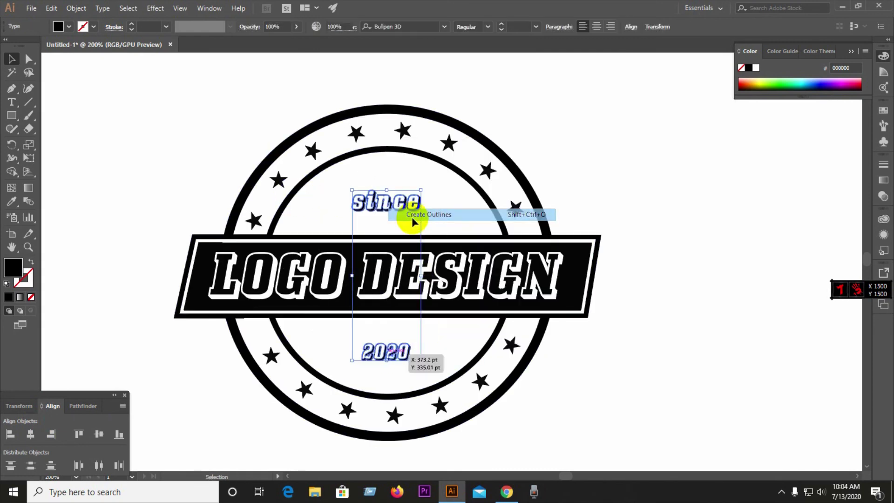
left_click_drag(189, 149, 539, 359)
Step: Rotate the whole badge about 18 degrees clockwise so the banner rises to the right
scroll(409, 330, "down", 2)
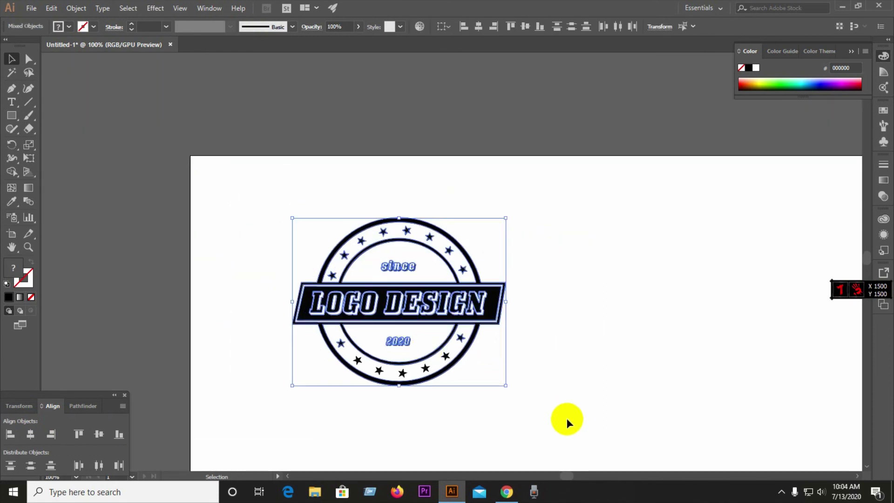
mouse_move(506, 389)
left_mouse_down()
mouse_move(533, 354)
mouse_move(530, 371)
left_mouse_up()
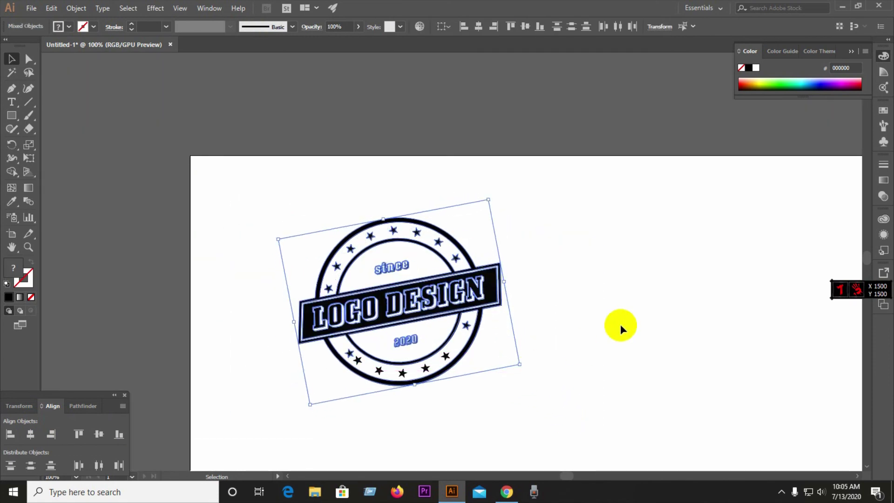
left_click(624, 326)
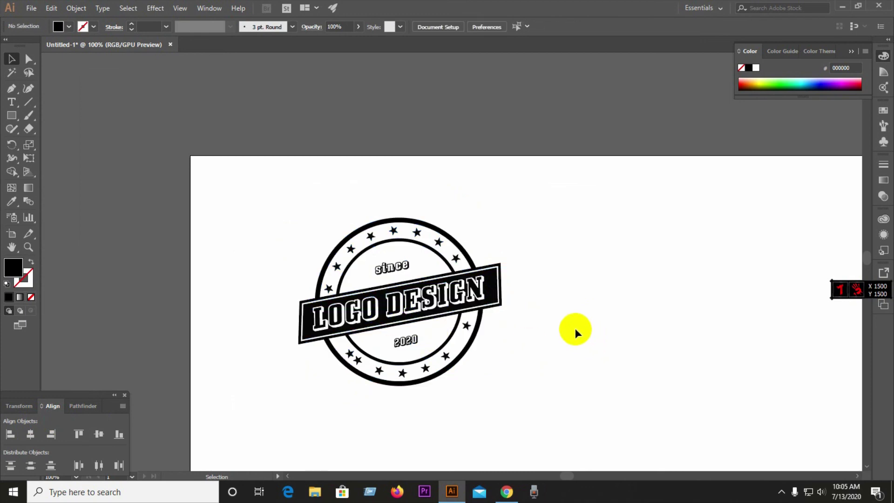
scroll(294, 313, "down", 1)
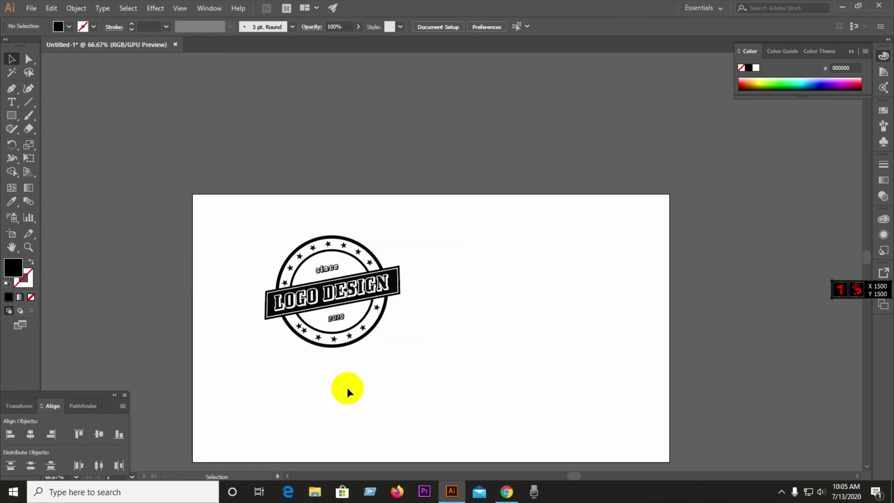
scroll(344, 293, "up", 2)
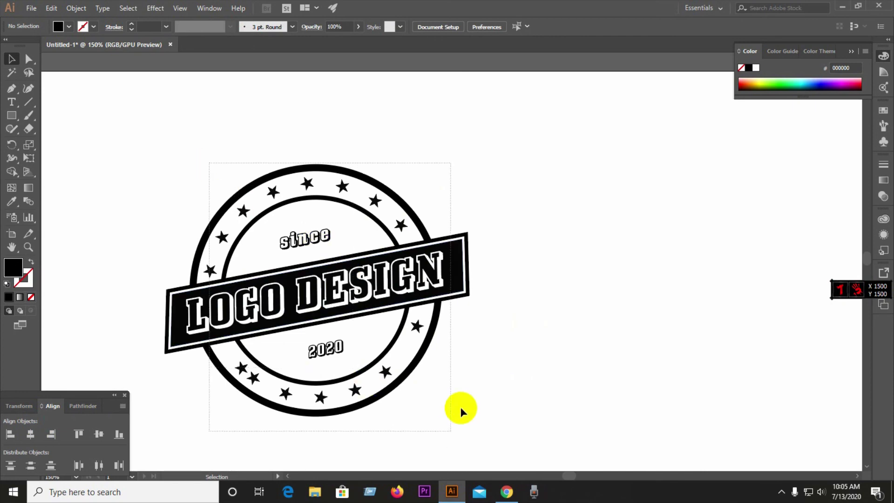
key("ctrl+a")
left_click_drag(472, 161, 545, 201)
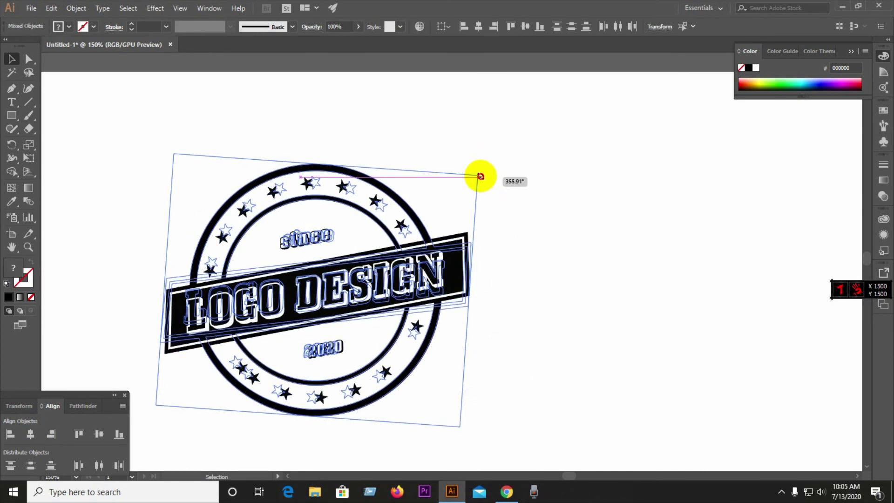
left_click(546, 198)
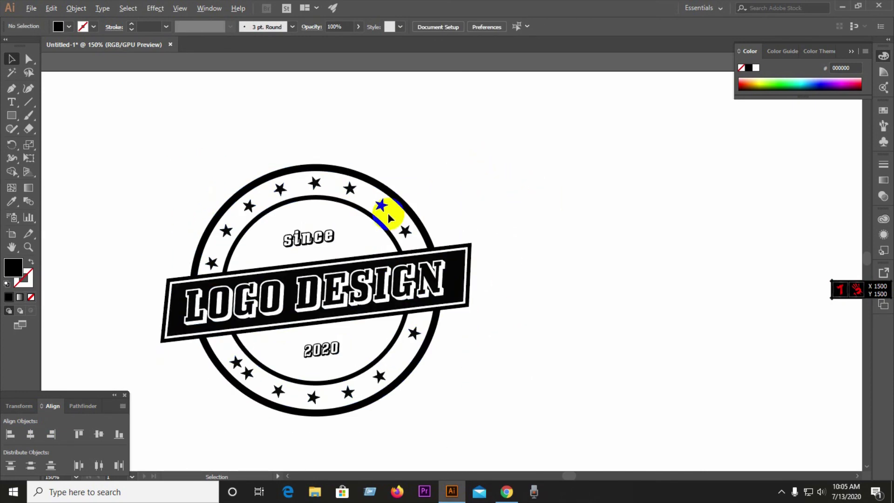
Step: Select all the badge's rings, stars, banner and lettering and group them, undoing an accidental move
key("ctrl+0")
mouse_move(313, 184)
left_mouse_down()
mouse_move(377, 258)
mouse_move(486, 286)
left_mouse_up()
right_click(377, 257)
left_click(407, 321)
scroll(289, 270, "down", 2)
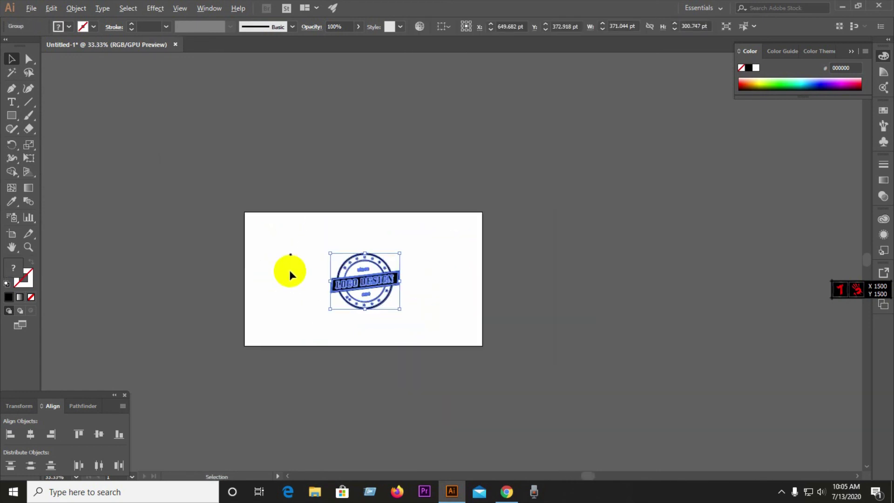
key("ctrl+z")
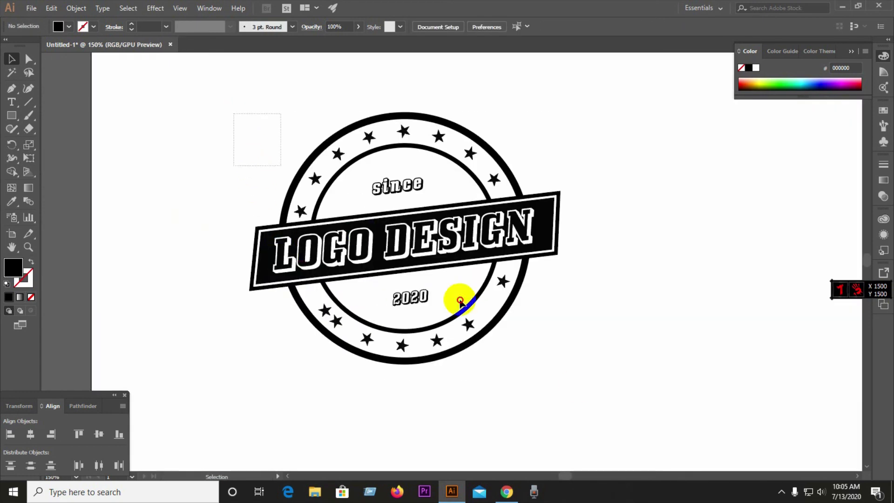
key("ctrl+a")
right_click(401, 265)
left_click(426, 307)
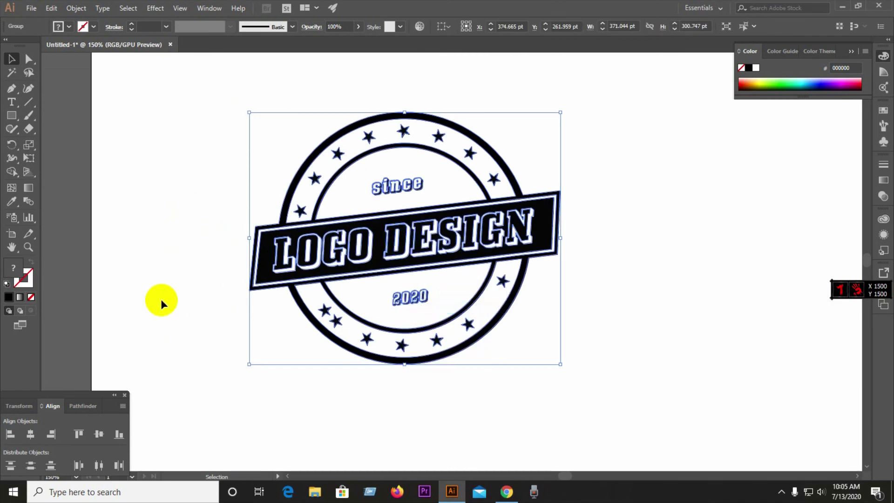
Step: Move the grouped badge right and slightly up into place on the artboard
scroll(161, 299, "down", 1)
left_click_drag(291, 266, 329, 289)
scroll(329, 289, "down", 2)
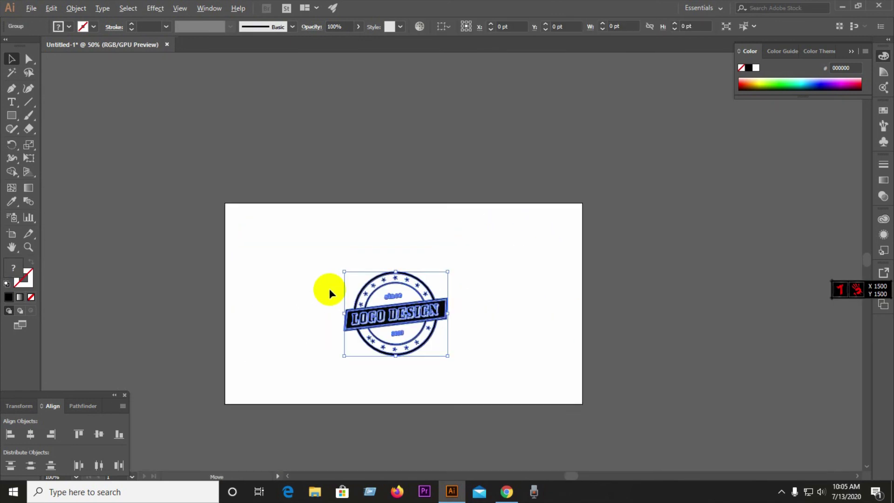
scroll(417, 330, "up", 1)
left_click_drag(386, 285, 391, 264)
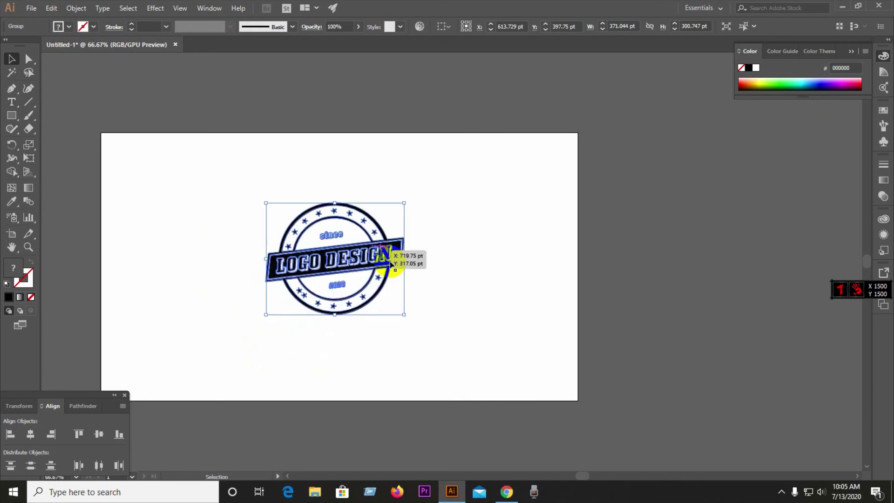
left_click(448, 284)
scroll(332, 252, "up", 2)
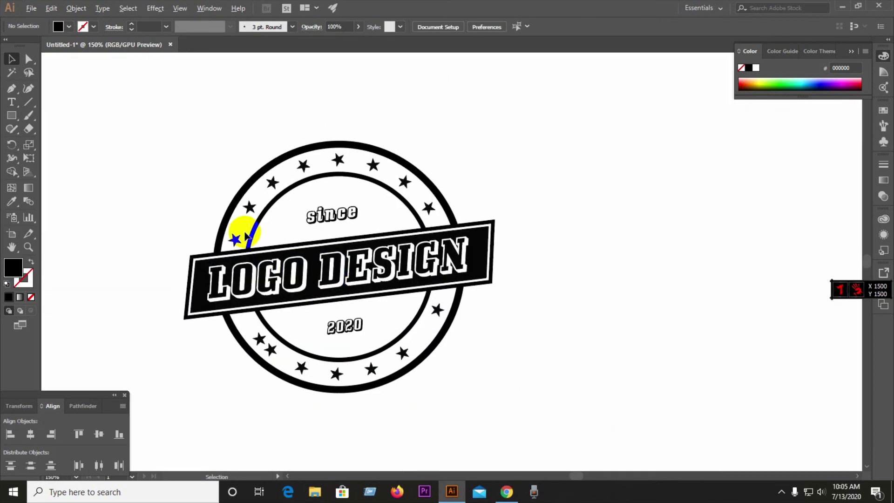